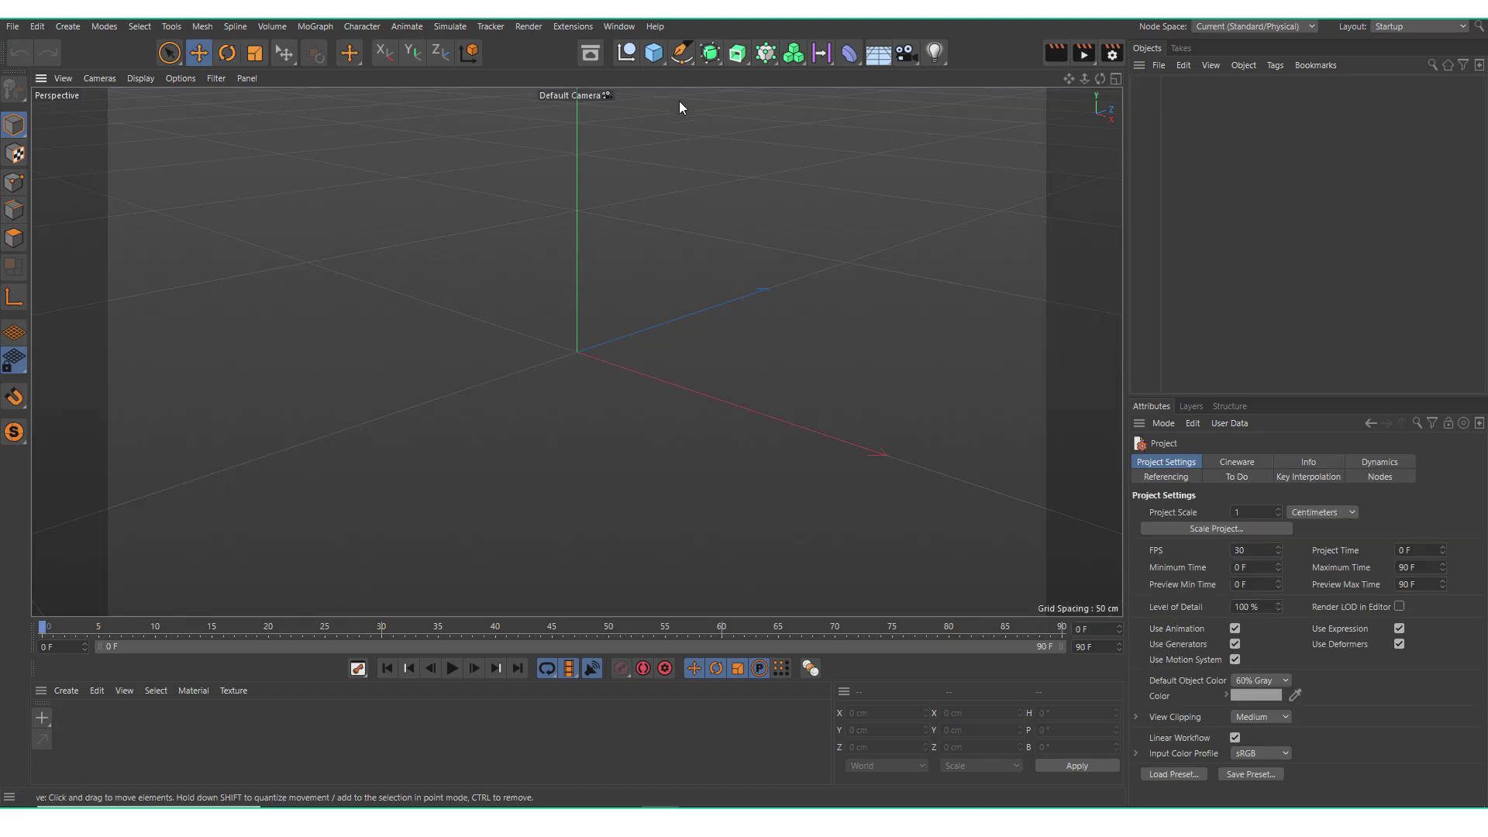
Step: Add a text spline and set its text to X
click(681, 52)
click(942, 103)
click(1217, 500)
text(X)
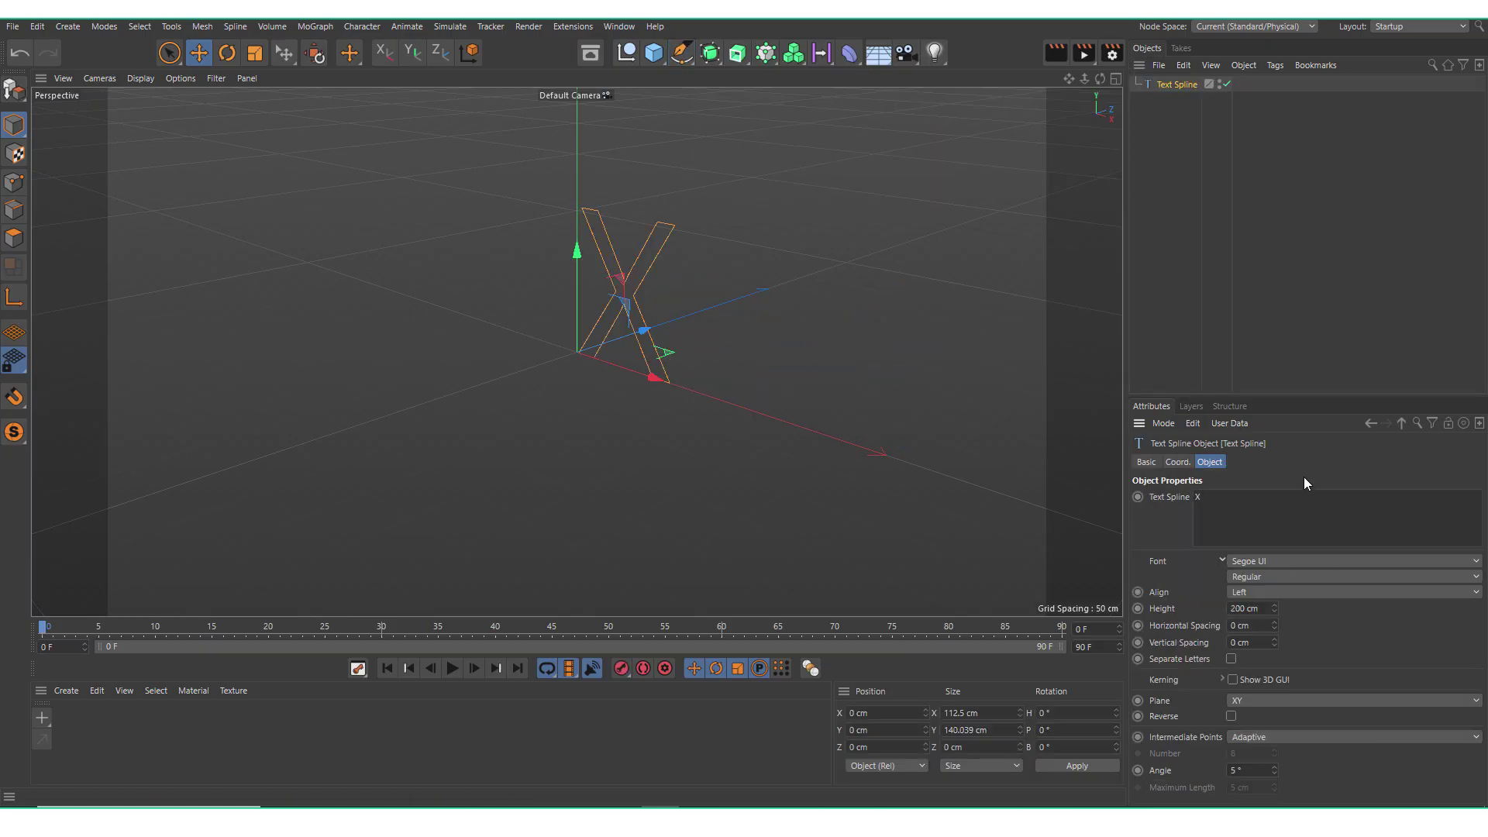
Step: Align the text spline to the middle and change its font to Square721 BT
click(1273, 591)
click(1248, 626)
click(1287, 561)
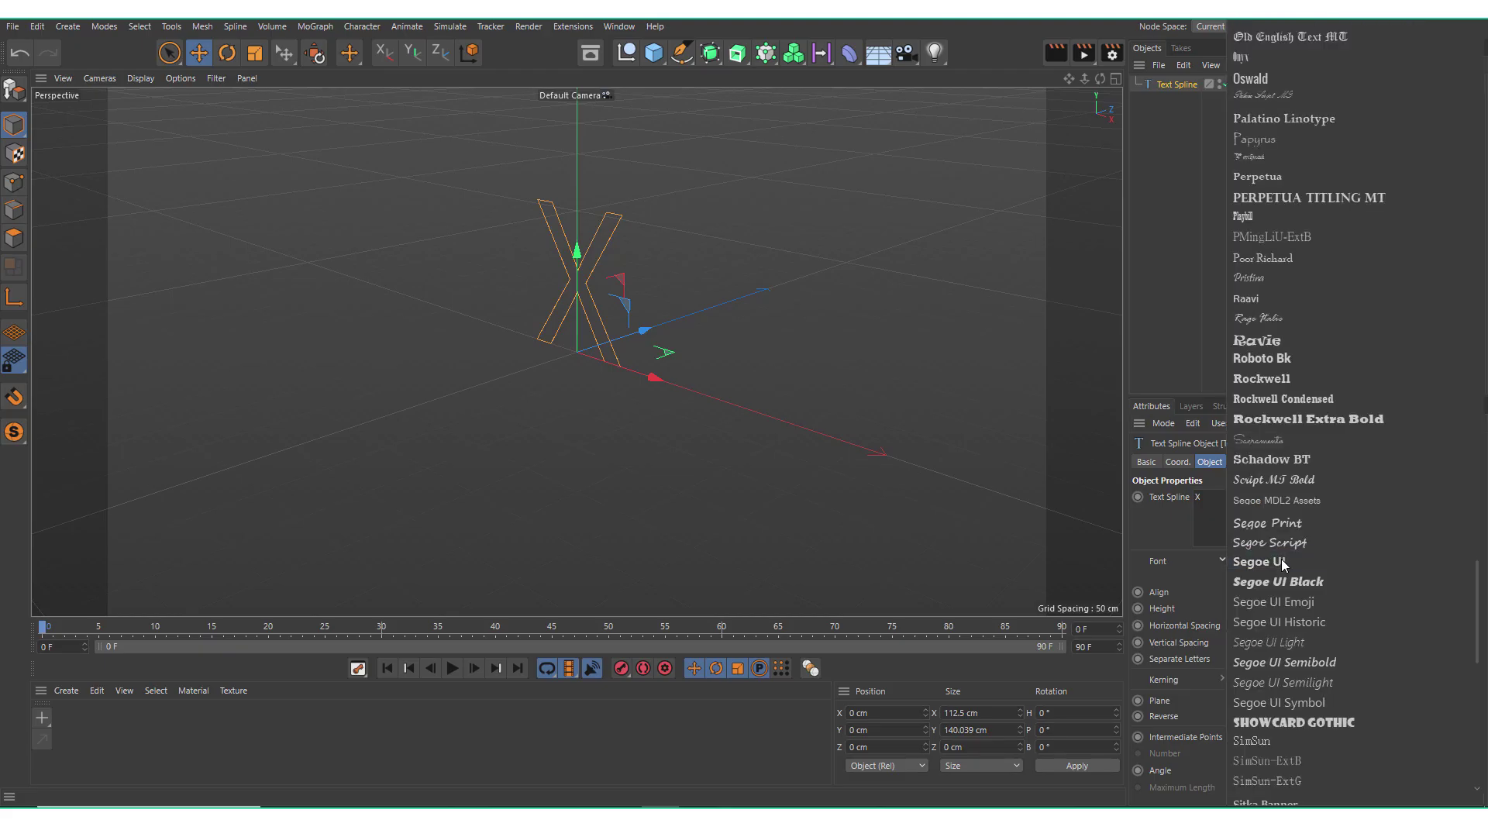
scroll(1300, 631, down, 5)
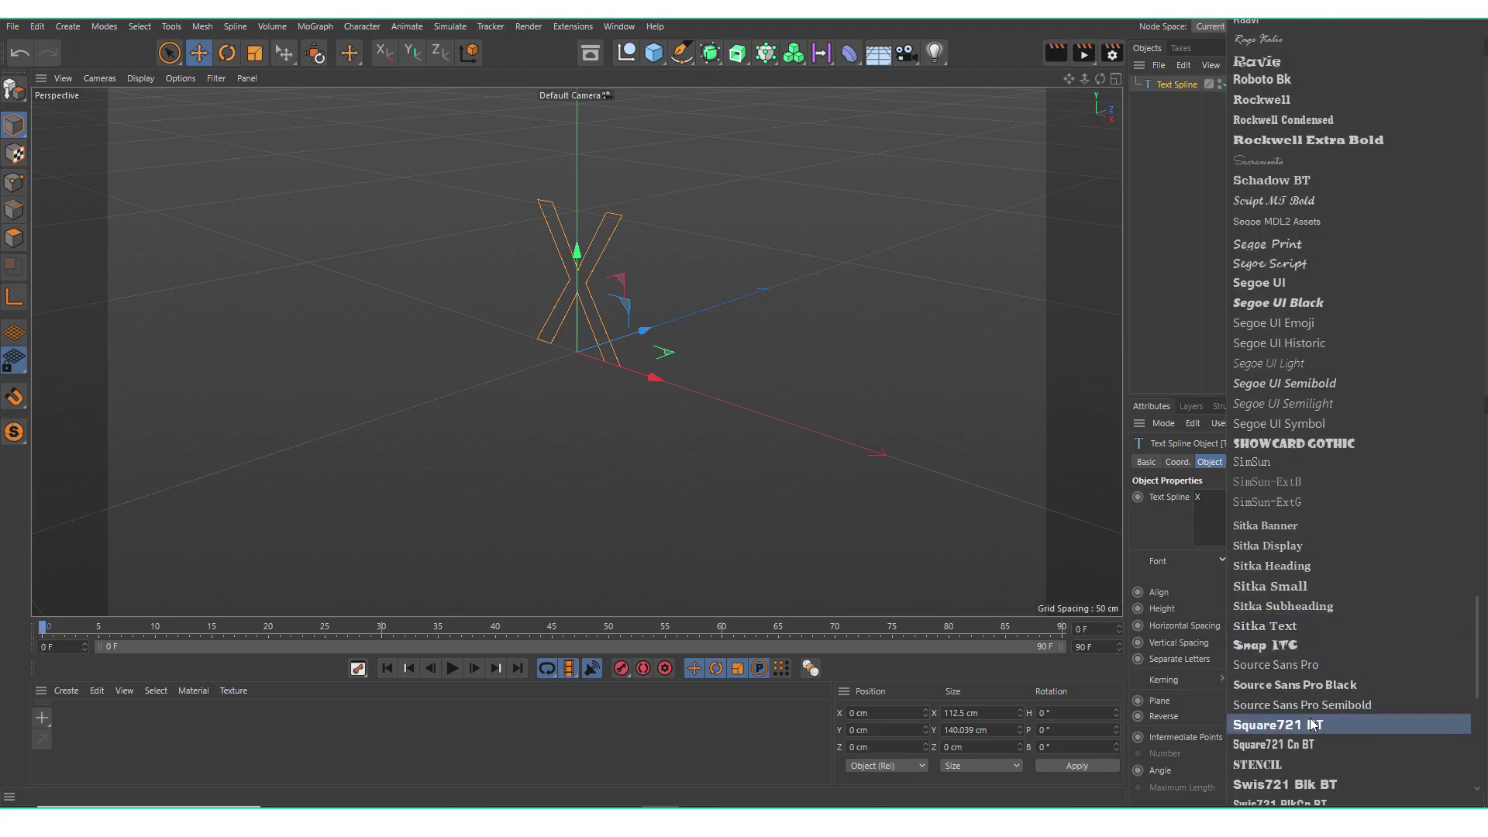
click(1283, 725)
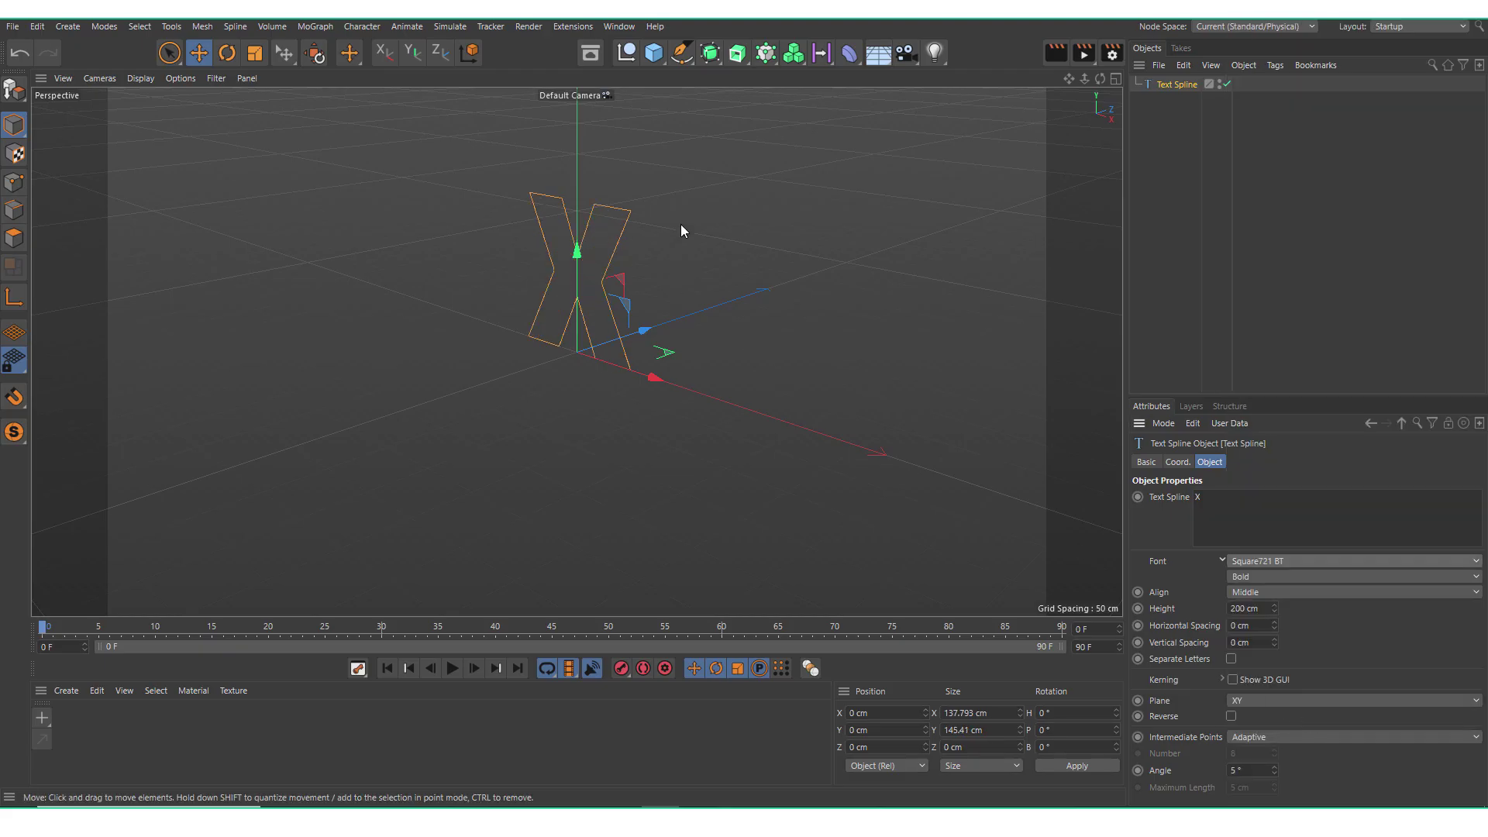
Step: Put the text spline inside a new Extrude object and display the viewport shading with edge lines
drag(739, 55, 787, 76)
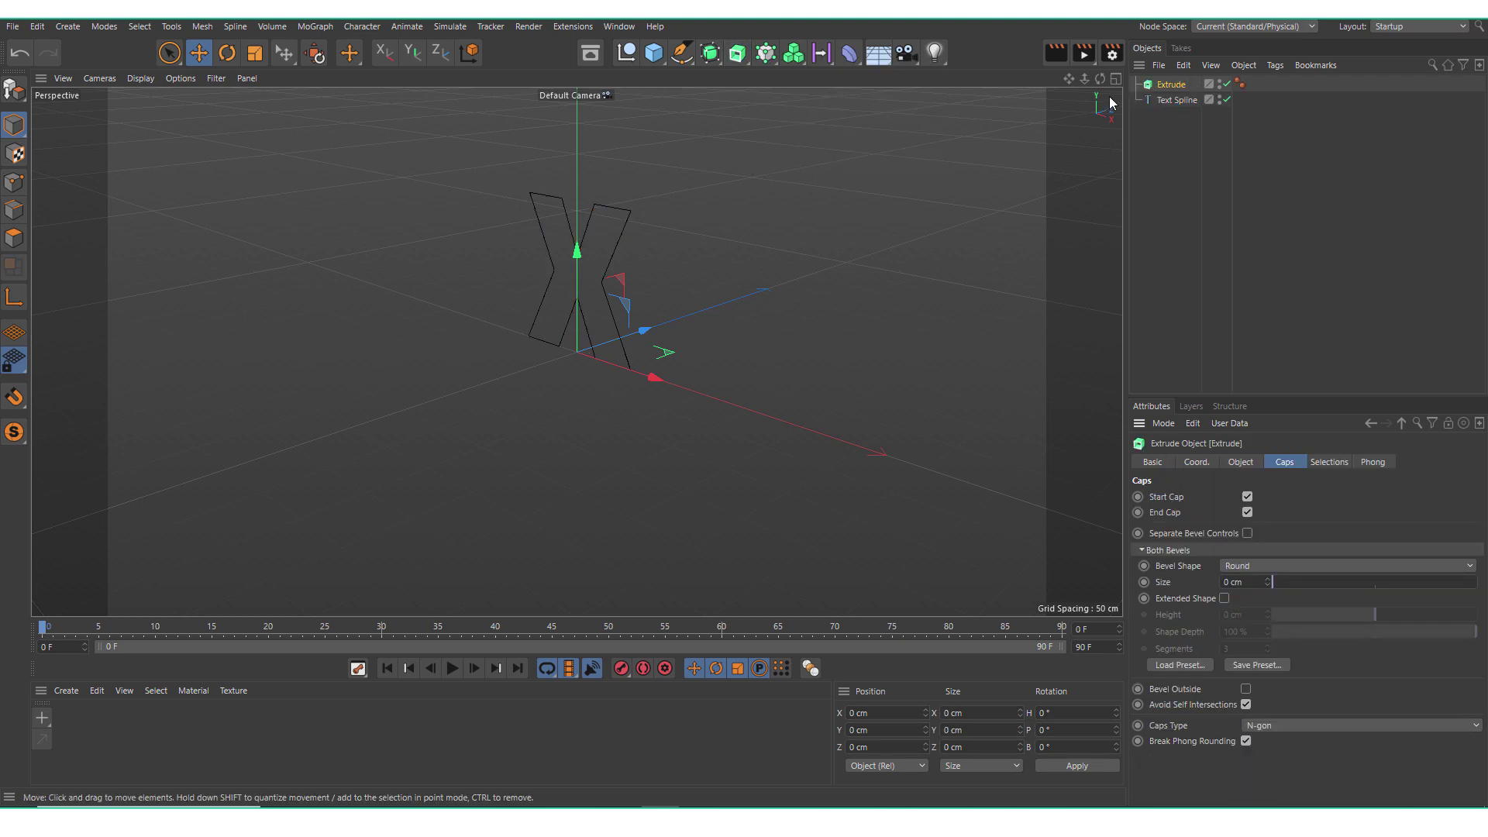
drag(1162, 102, 1169, 85)
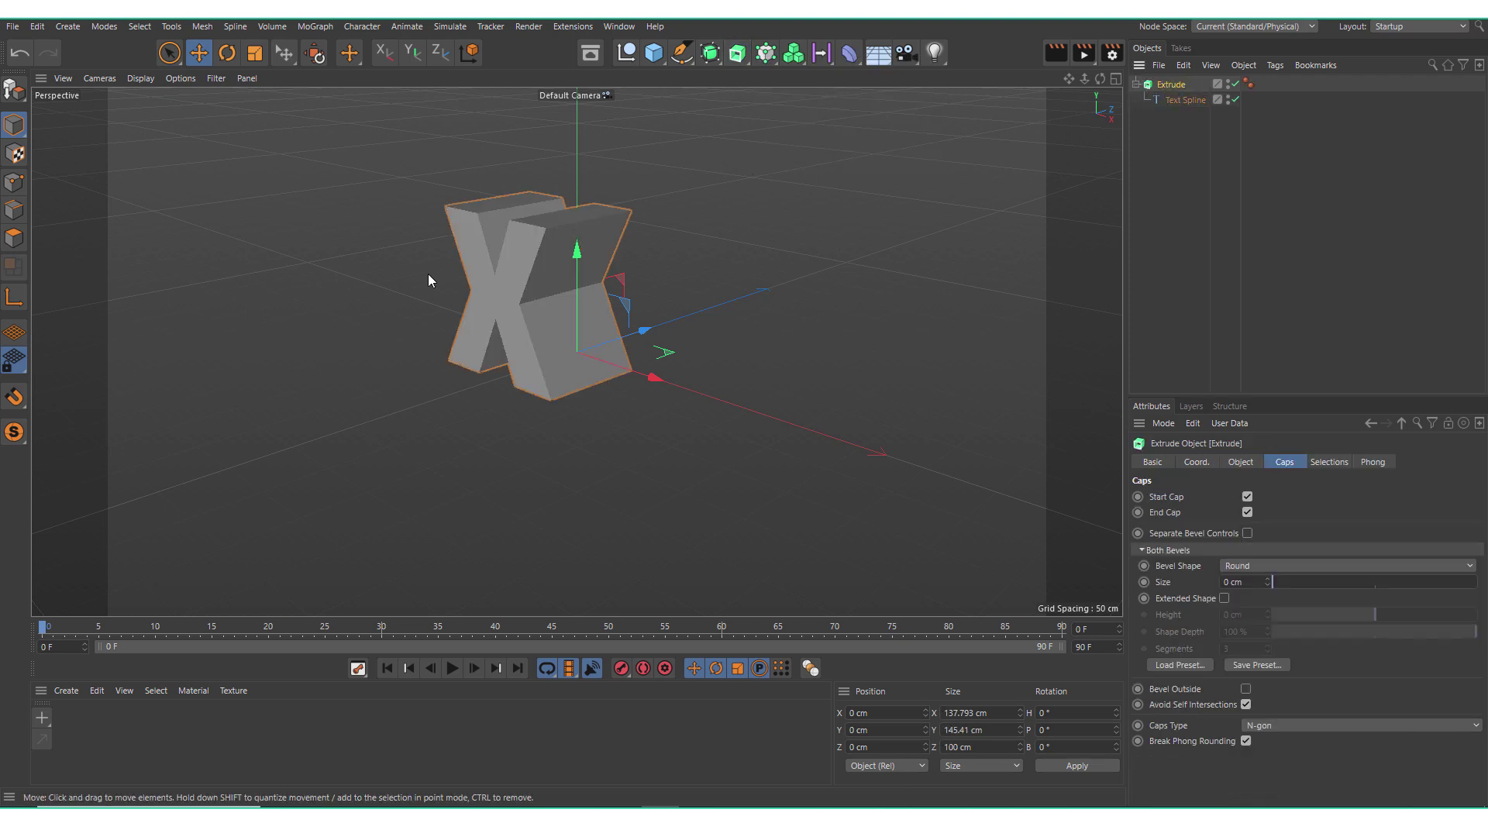
scroll(513, 225, up, 4)
click(138, 81)
click(175, 119)
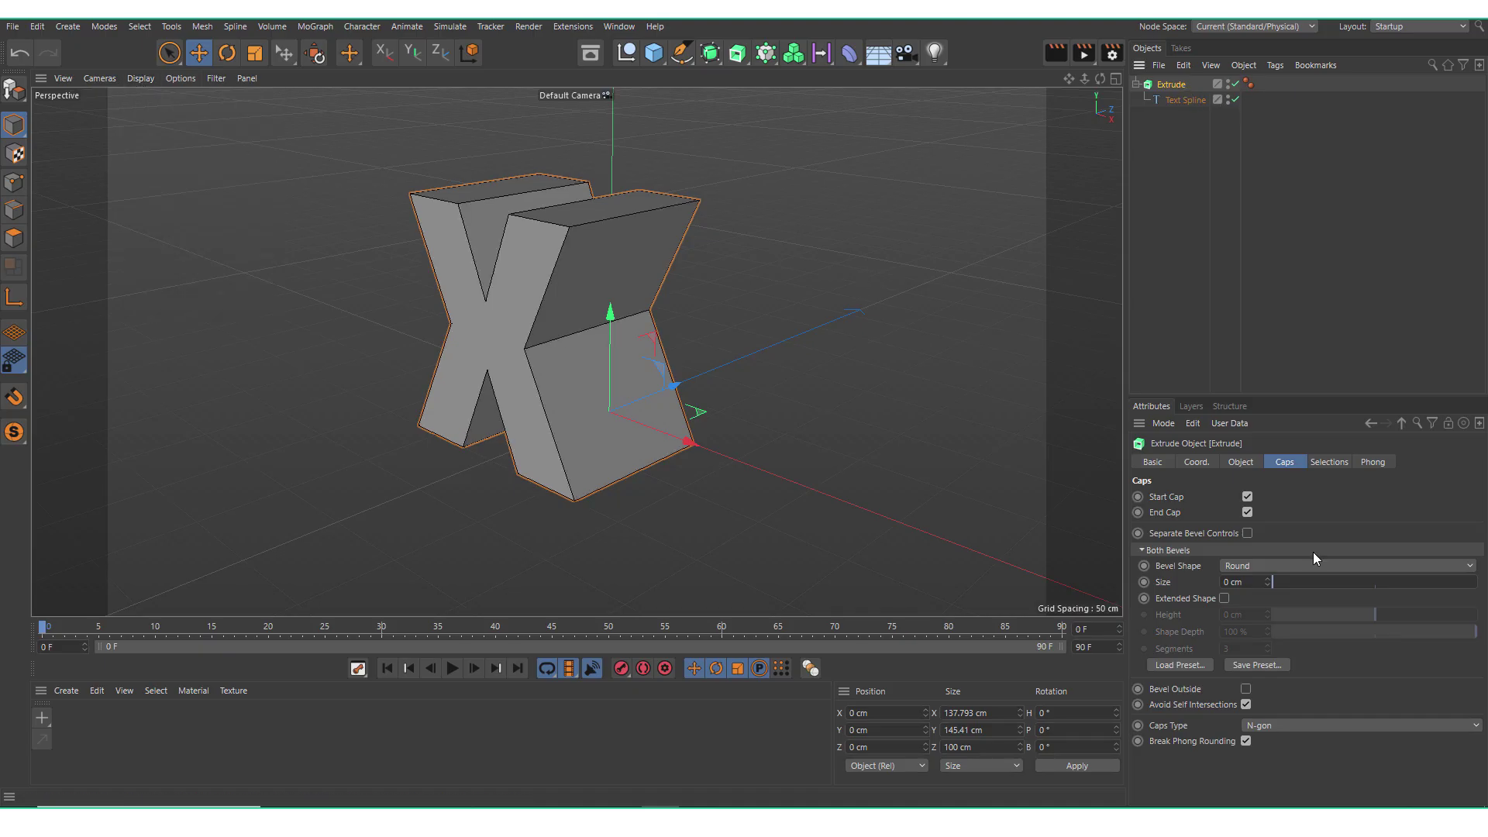
Step: Set the Extrude object's offset to 0 cm
click(1241, 462)
drag(1278, 513, 1280, 656)
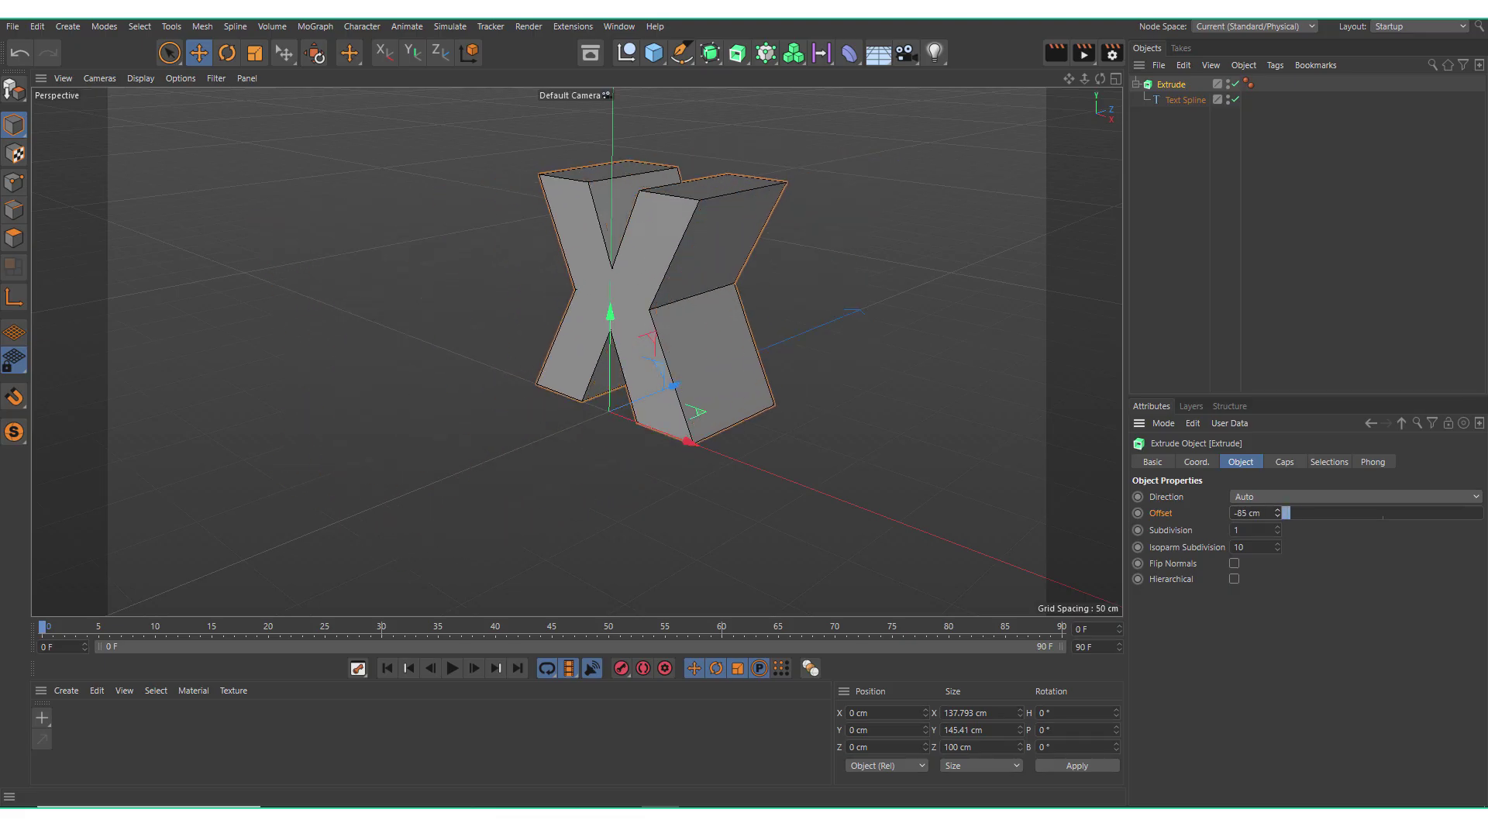
text(0)
key(Return)
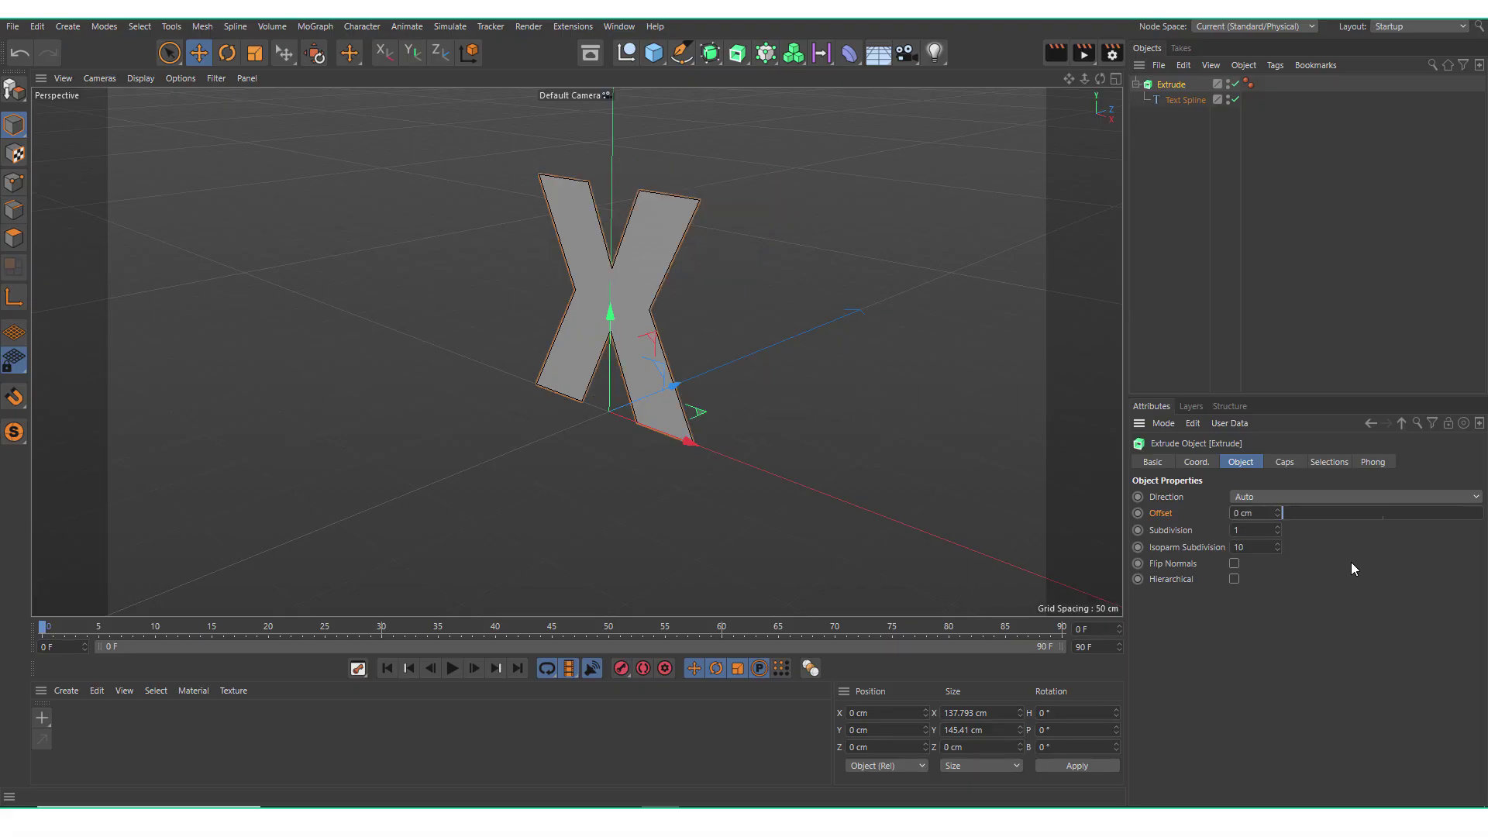
Step: Move the flat X back along Z to about 2491 cm and keyframe its offset at frame 0
alt+right_drag(639, 283, 575, 441)
alt+middle_drag(630, 285, 415, 390)
drag(493, 415, 1023, 221)
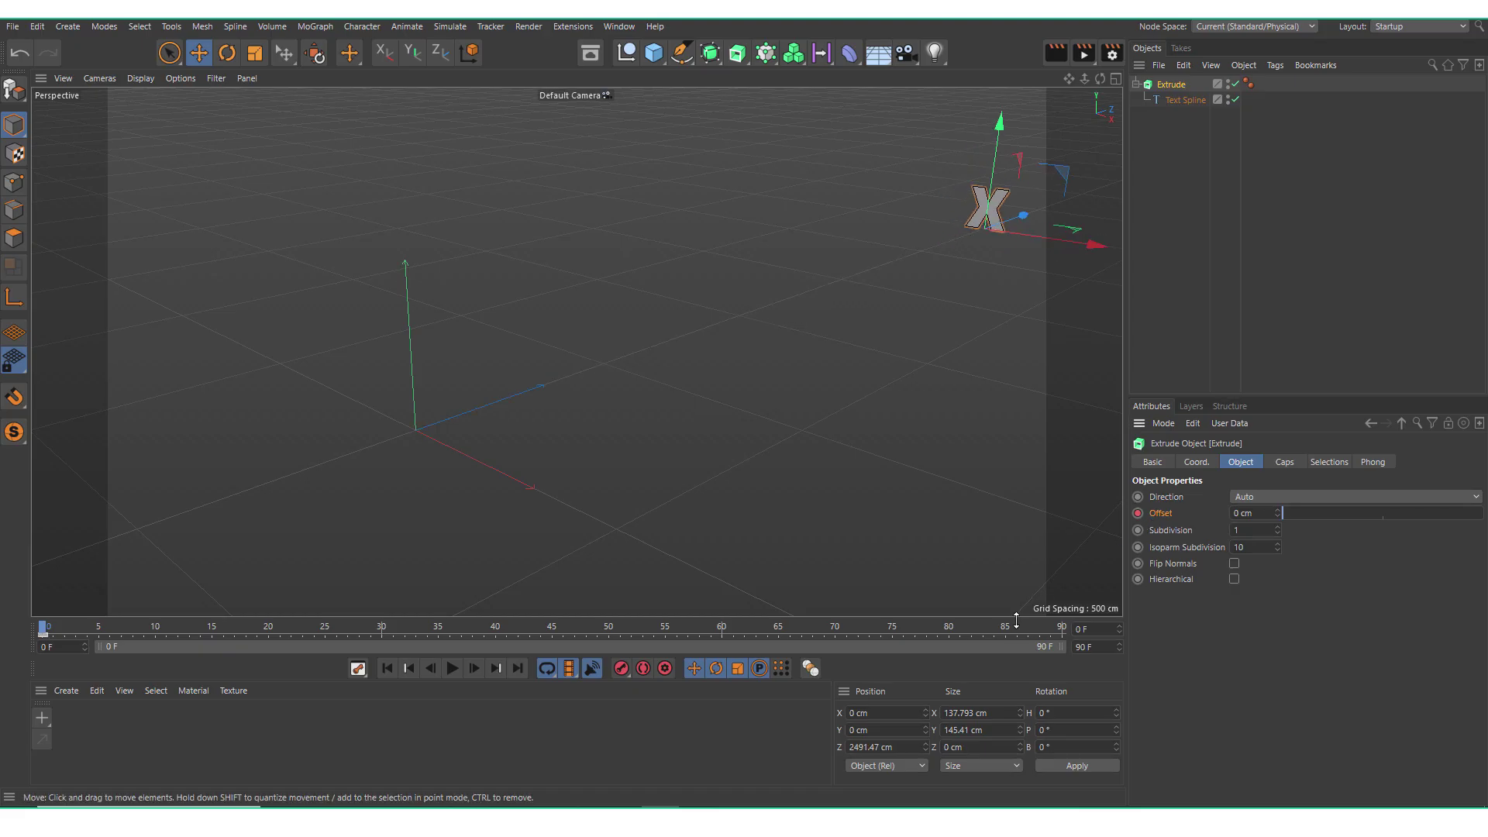
Step: Extend the timeline to 190 frames and keyframe the extrusion offset at 2488 cm on frame 170
key(Return)
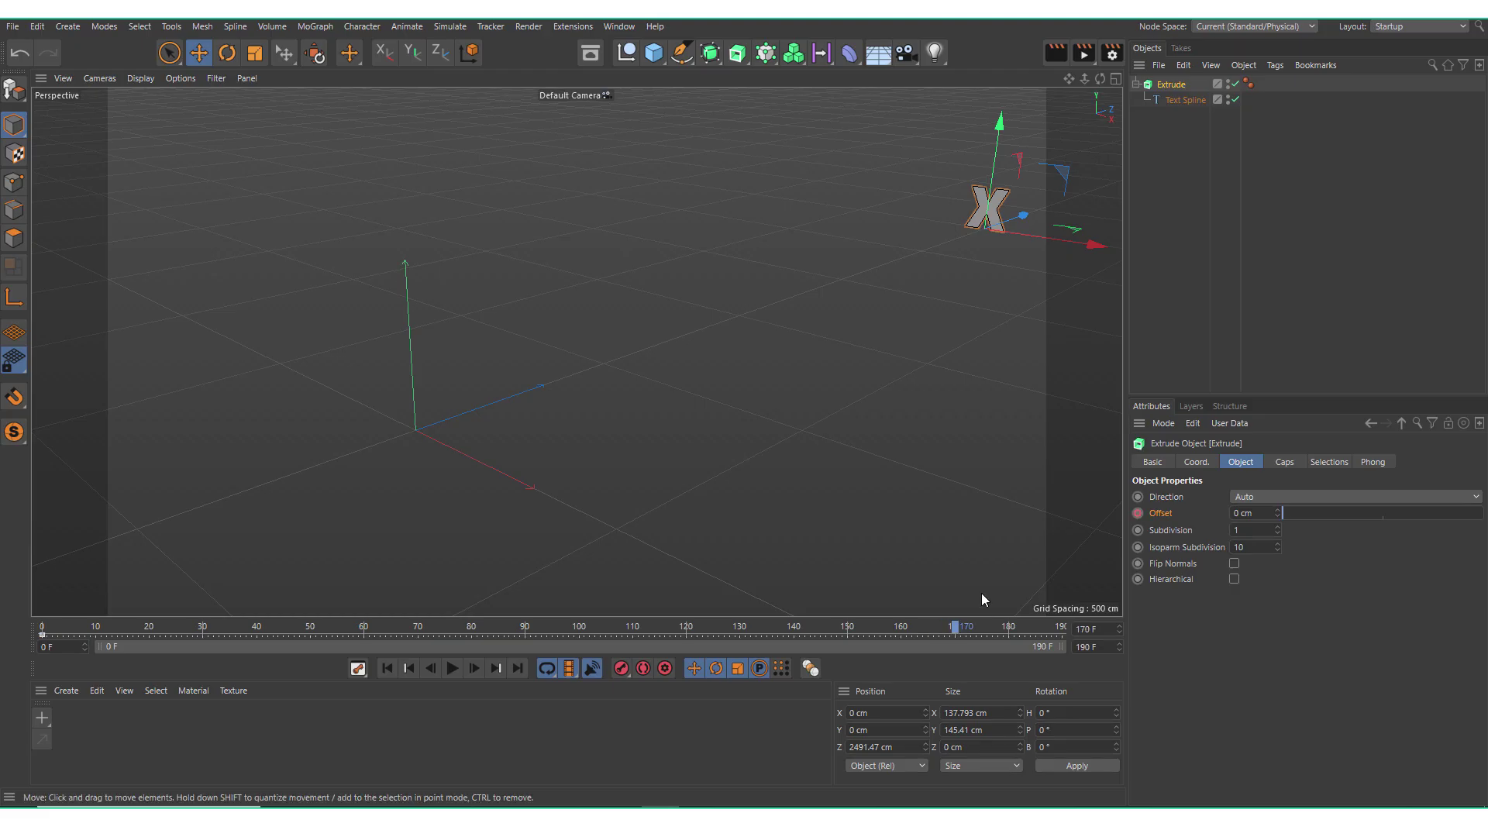
drag(1285, 518, 1482, 514)
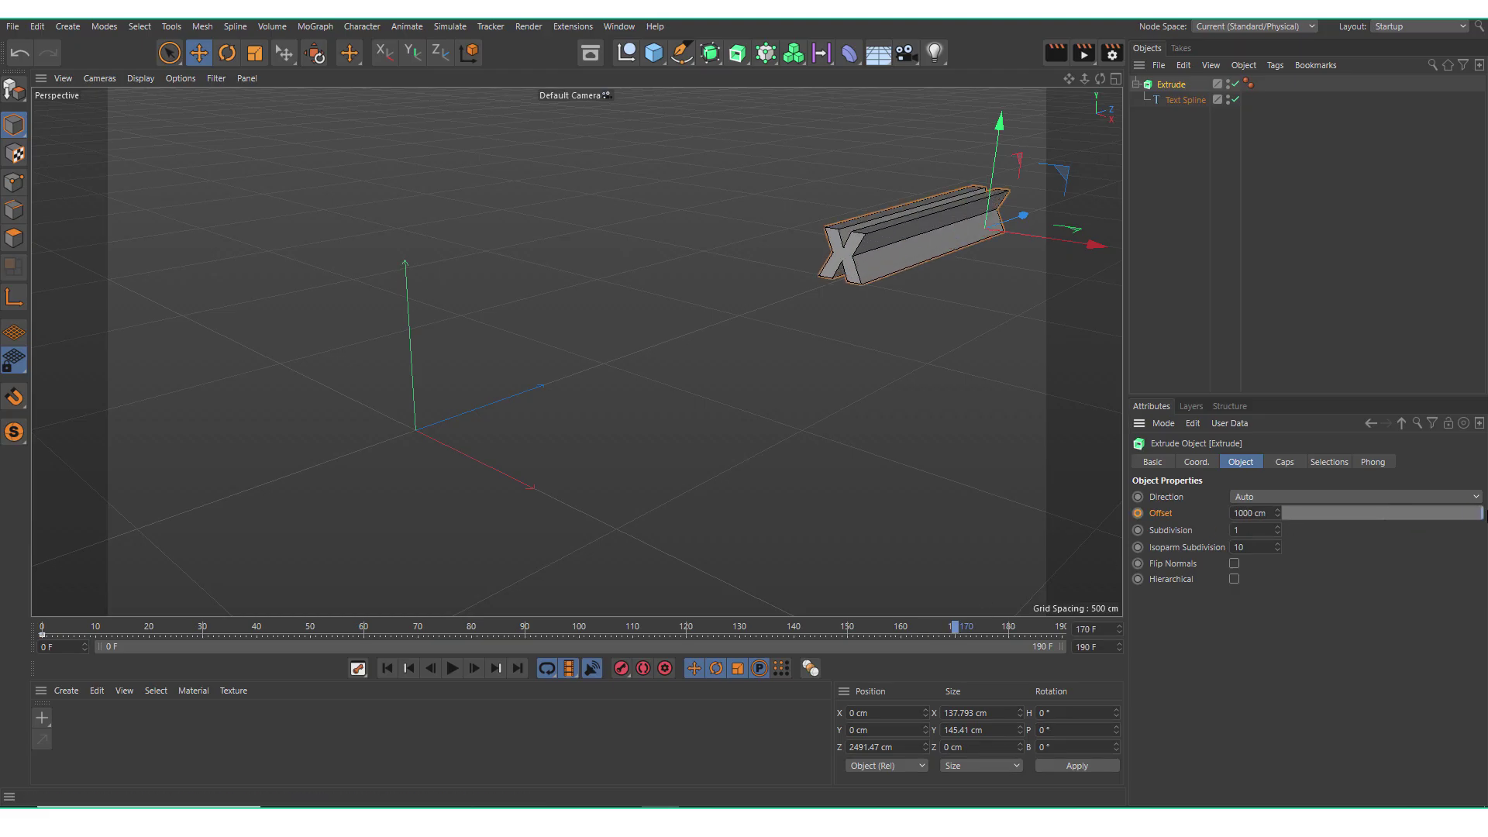
drag(1277, 513, 1278, 394)
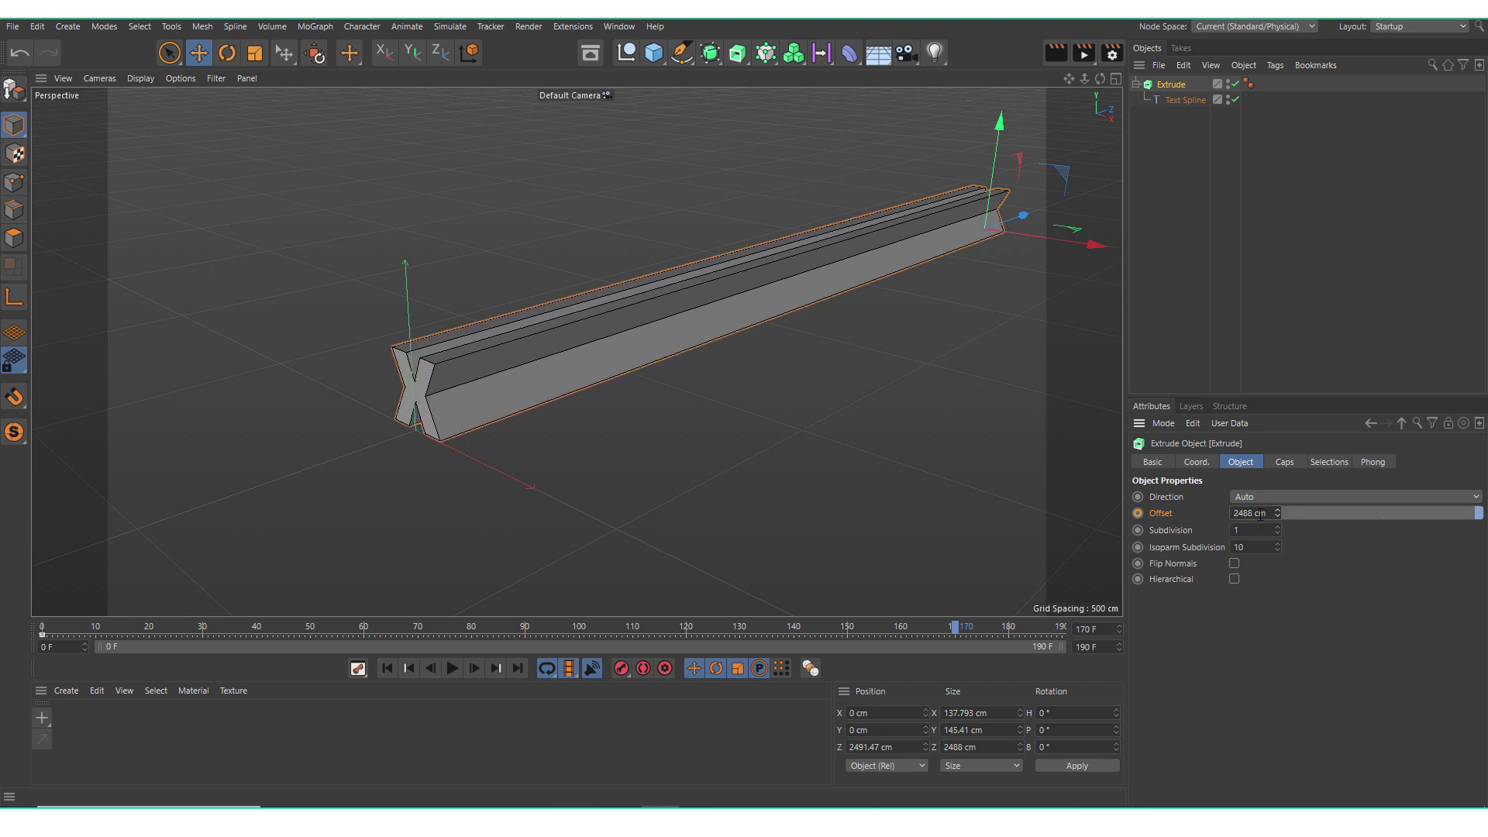
click(1137, 514)
drag(945, 630, 272, 630)
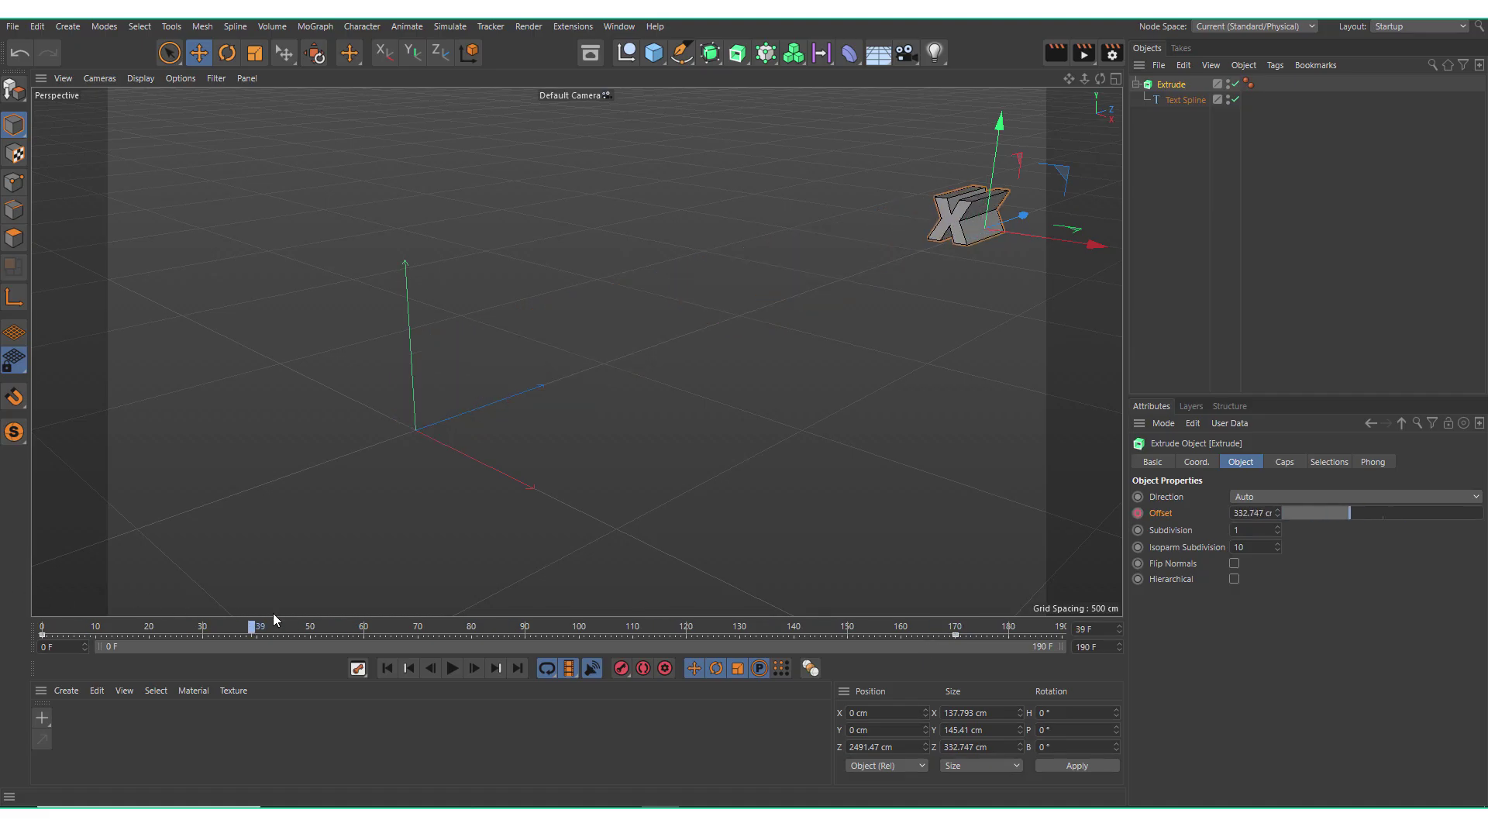
Step: Change the interpolation of both offset keyframes, at frames 0 and 170, to Linear
click(42, 635)
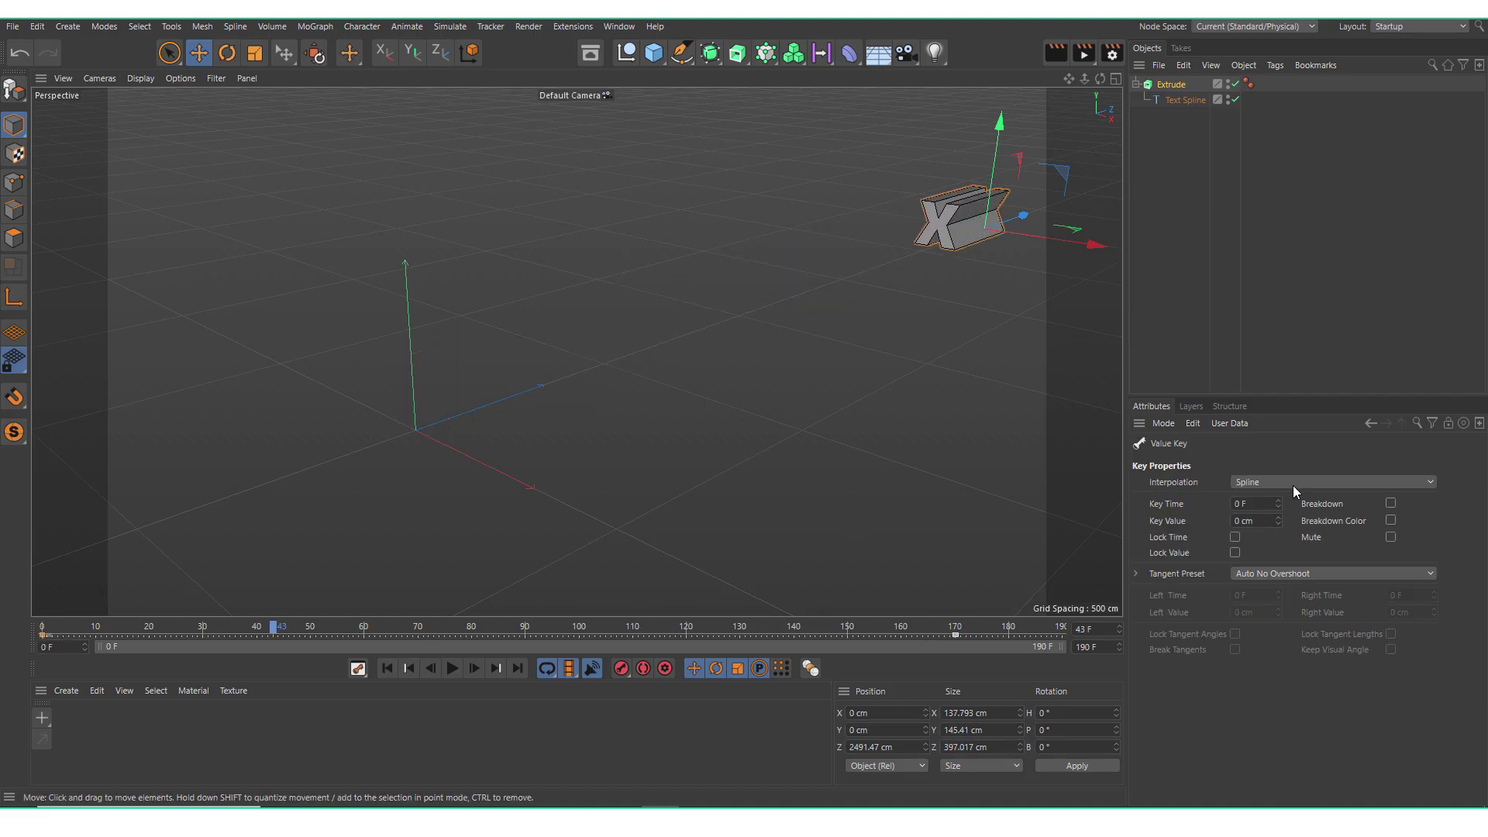
click(1293, 485)
click(1259, 514)
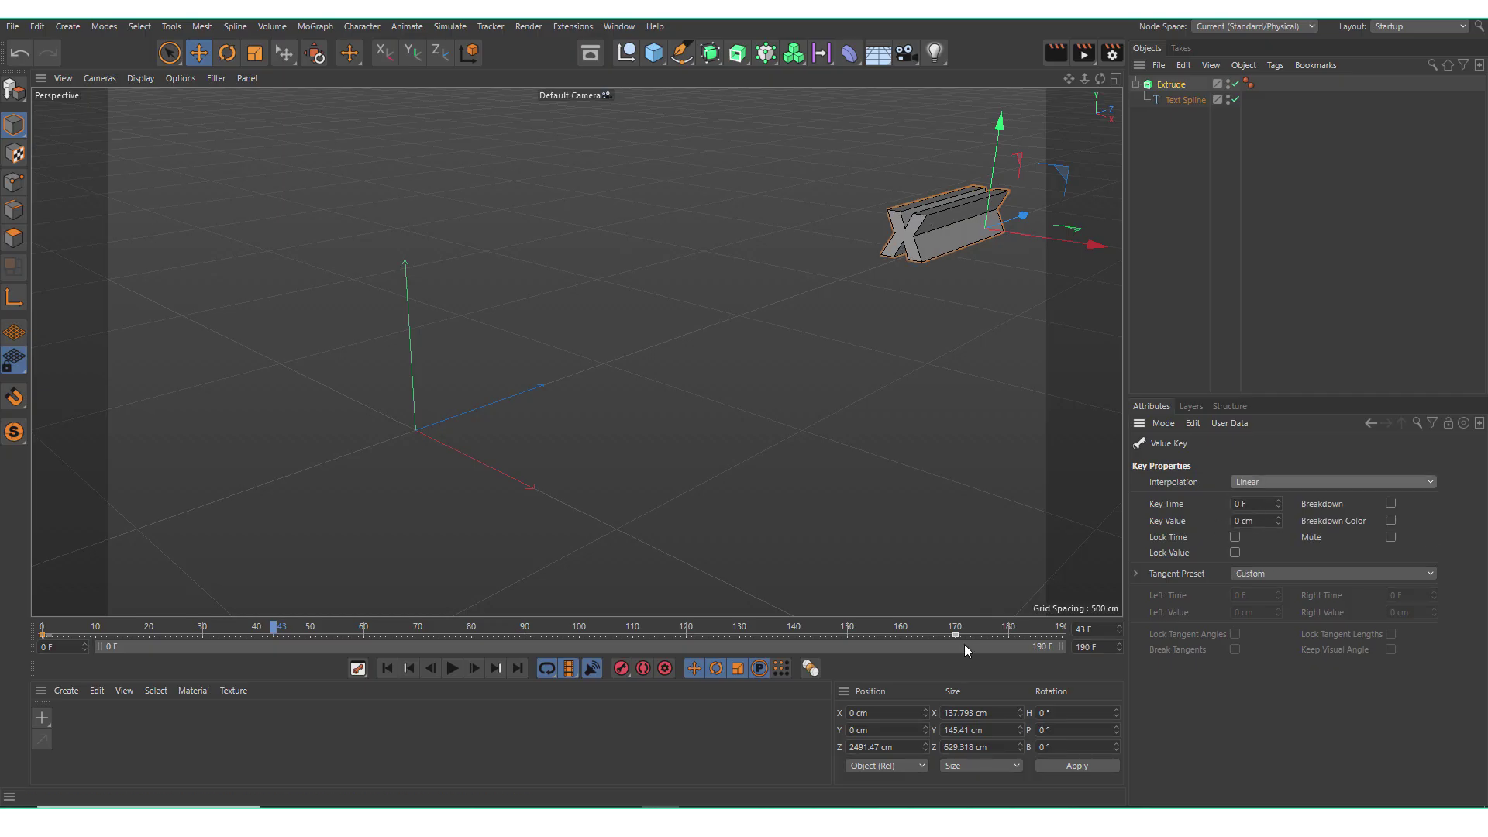
click(1250, 485)
click(1258, 514)
drag(878, 625, 573, 627)
drag(282, 624, 348, 626)
drag(281, 585, 967, 644)
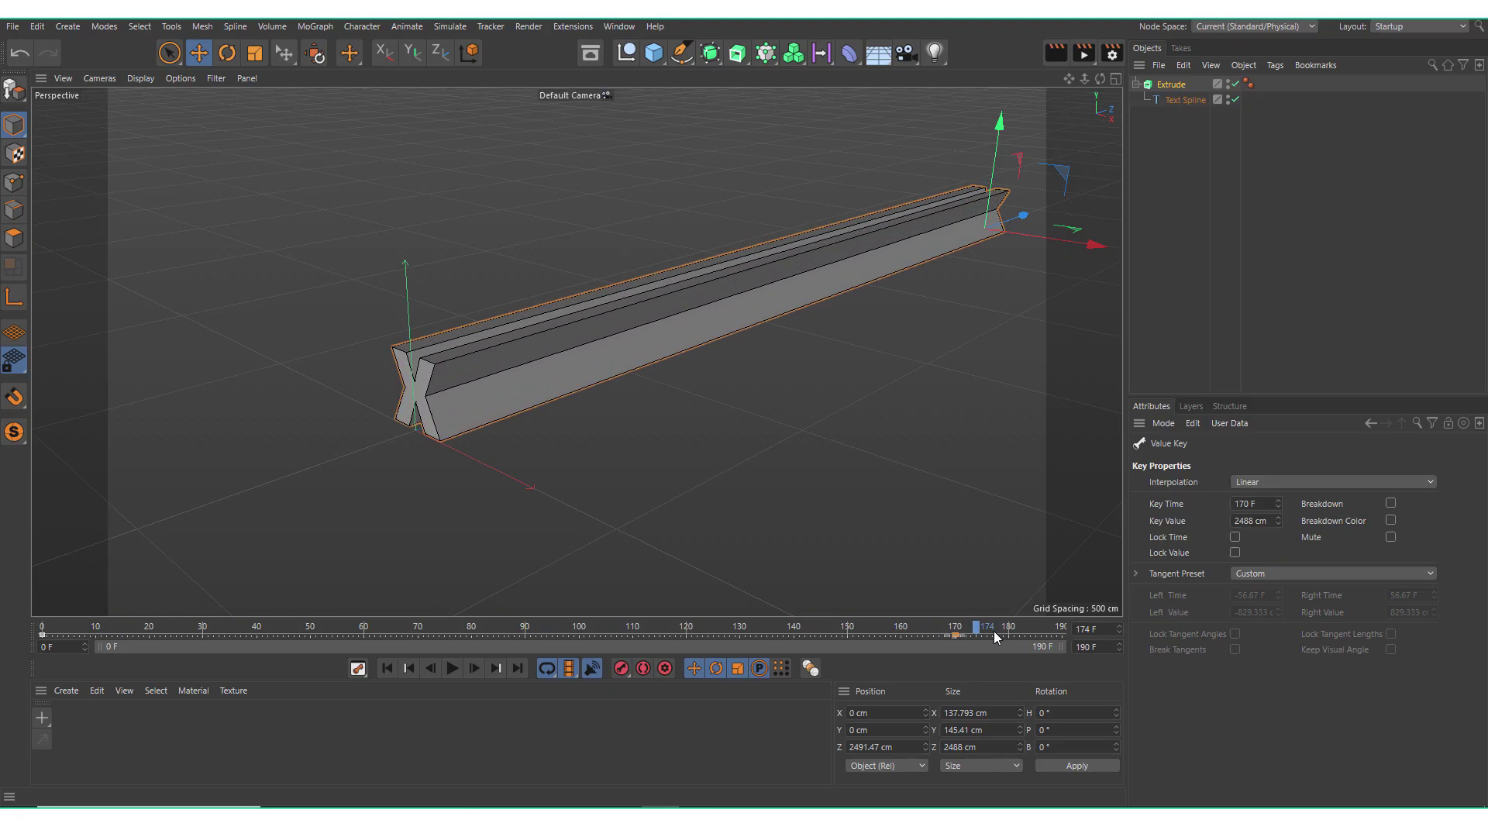
Step: Raise the Extrude object's subdivision to 228
scroll(636, 277, up, 6)
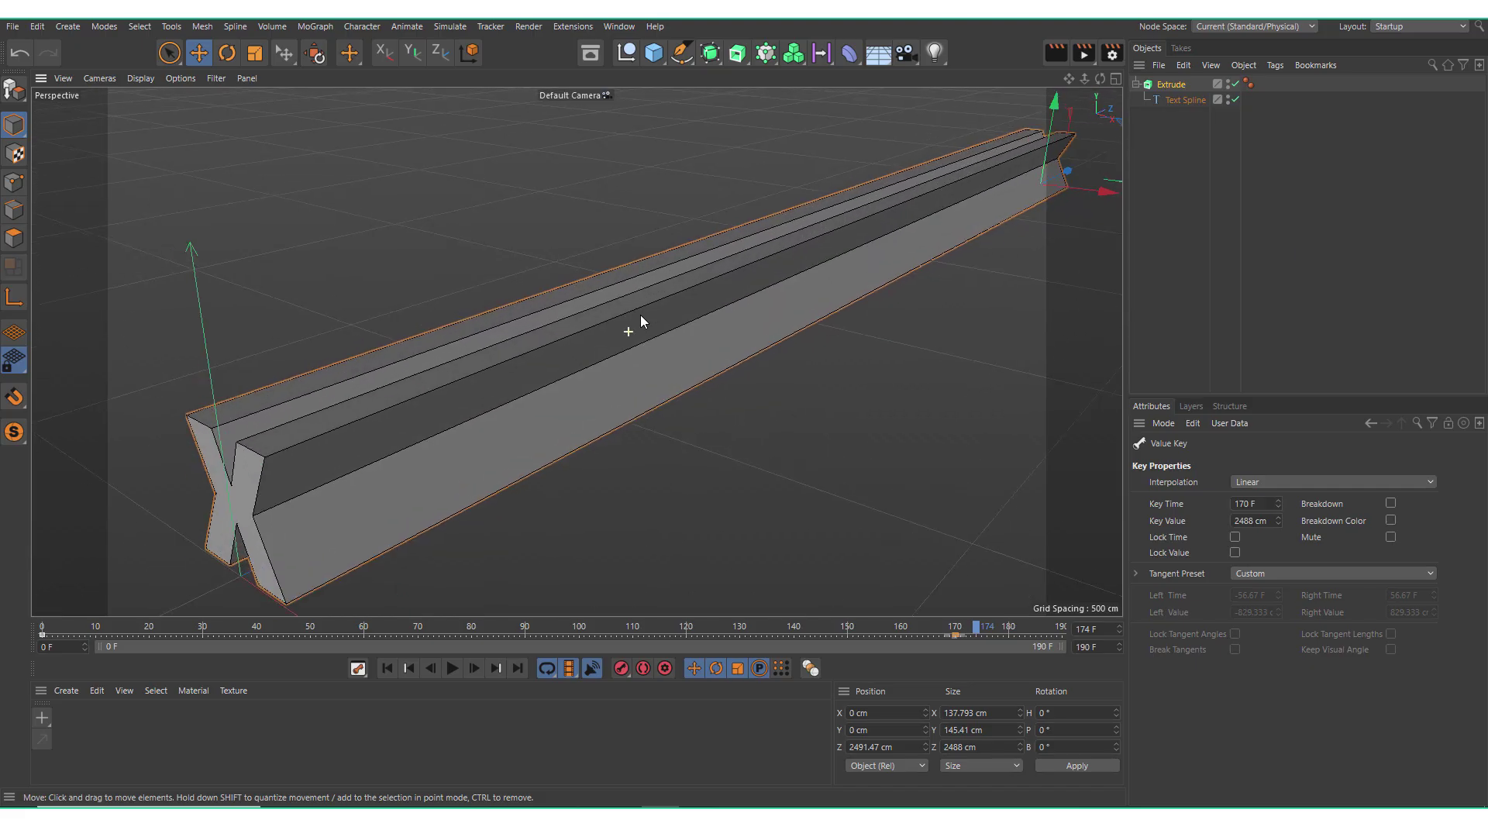
scroll(640, 319, up, 1)
click(1175, 85)
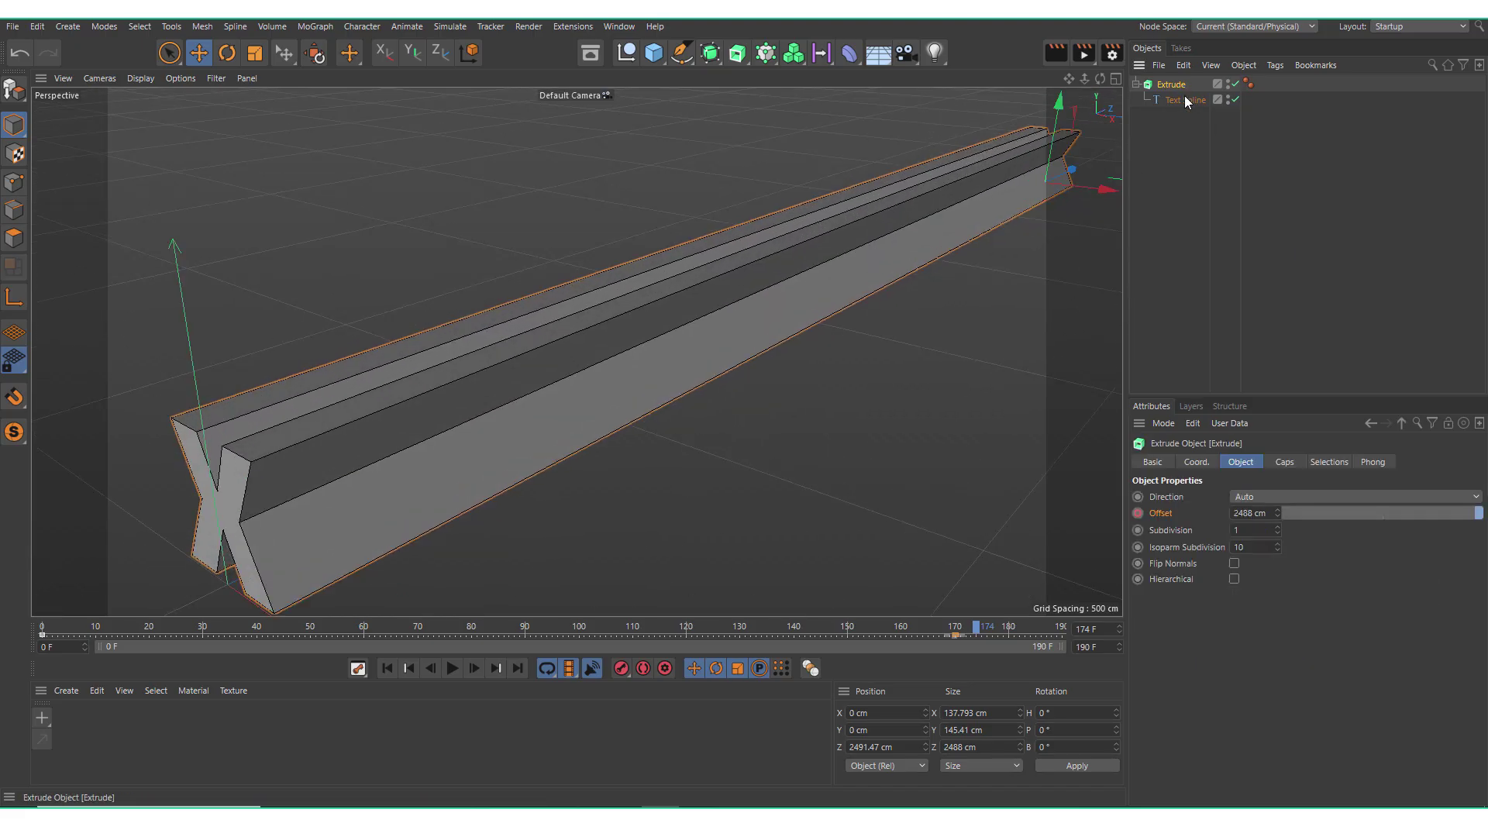
drag(1277, 530, 1272, 565)
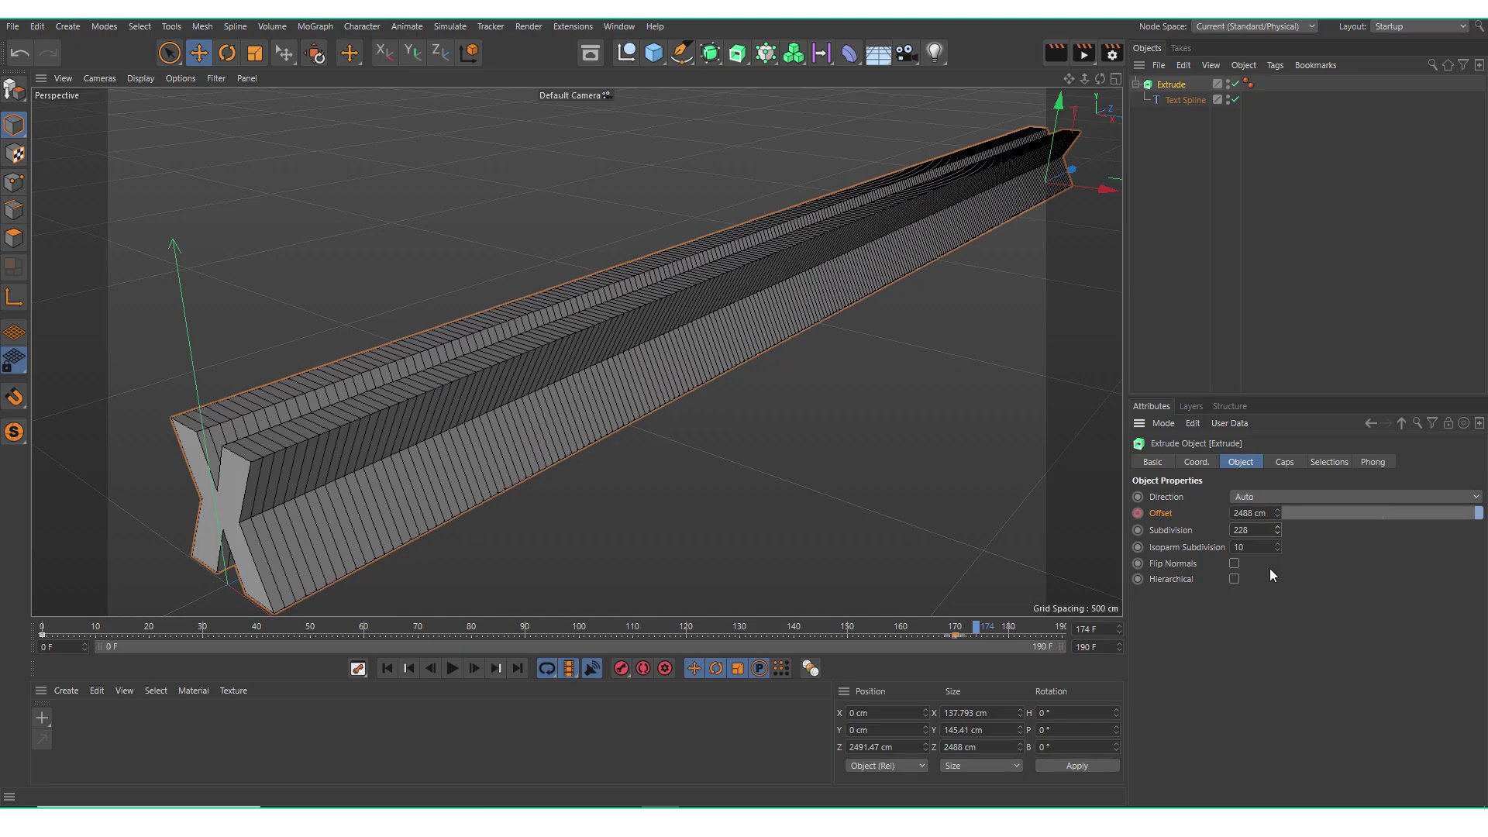
Step: Set the Extrude object's caps type to Regular Grid
click(1283, 463)
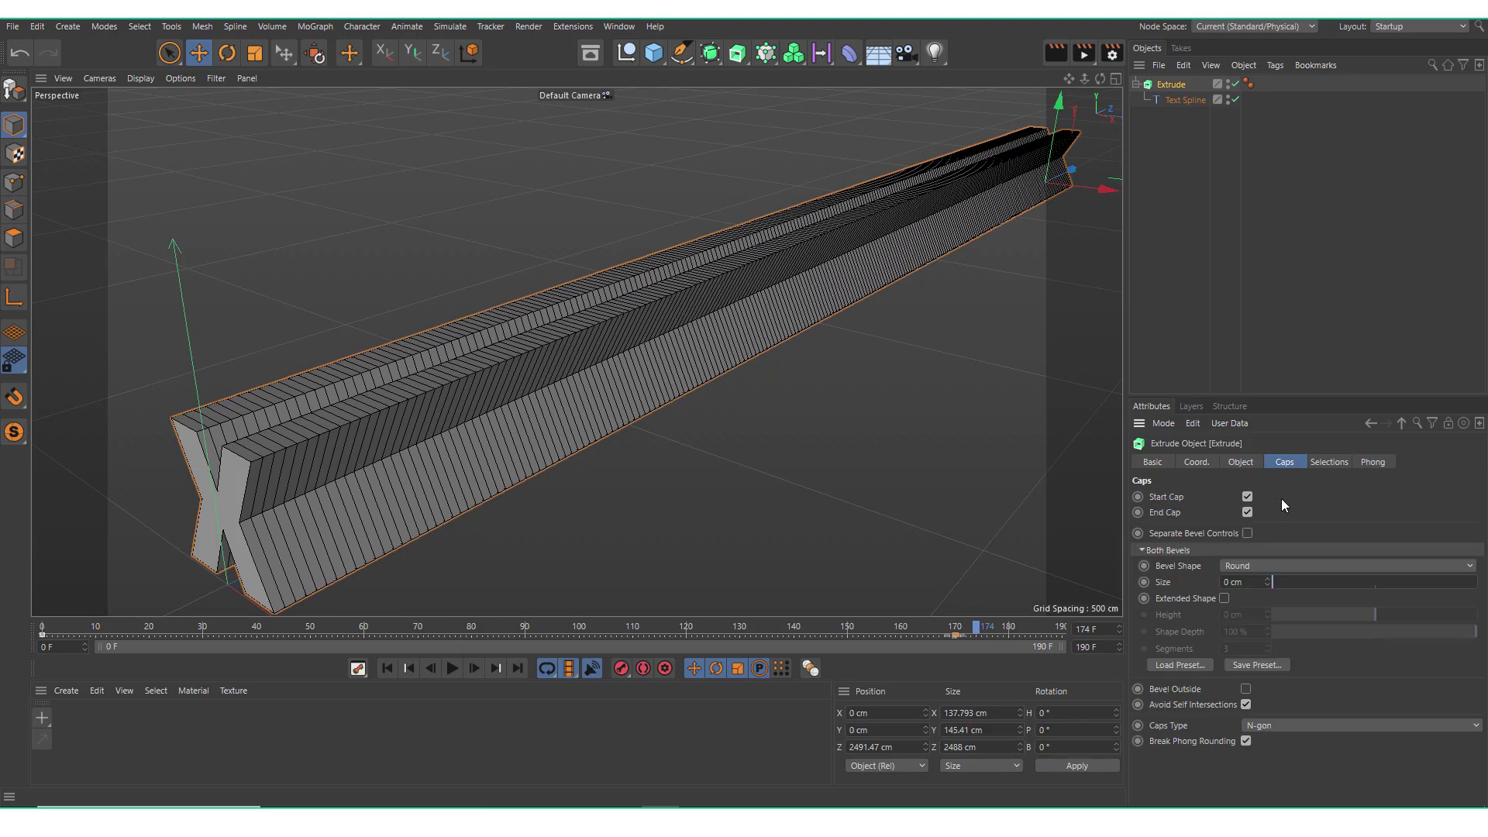
click(1277, 725)
click(1284, 709)
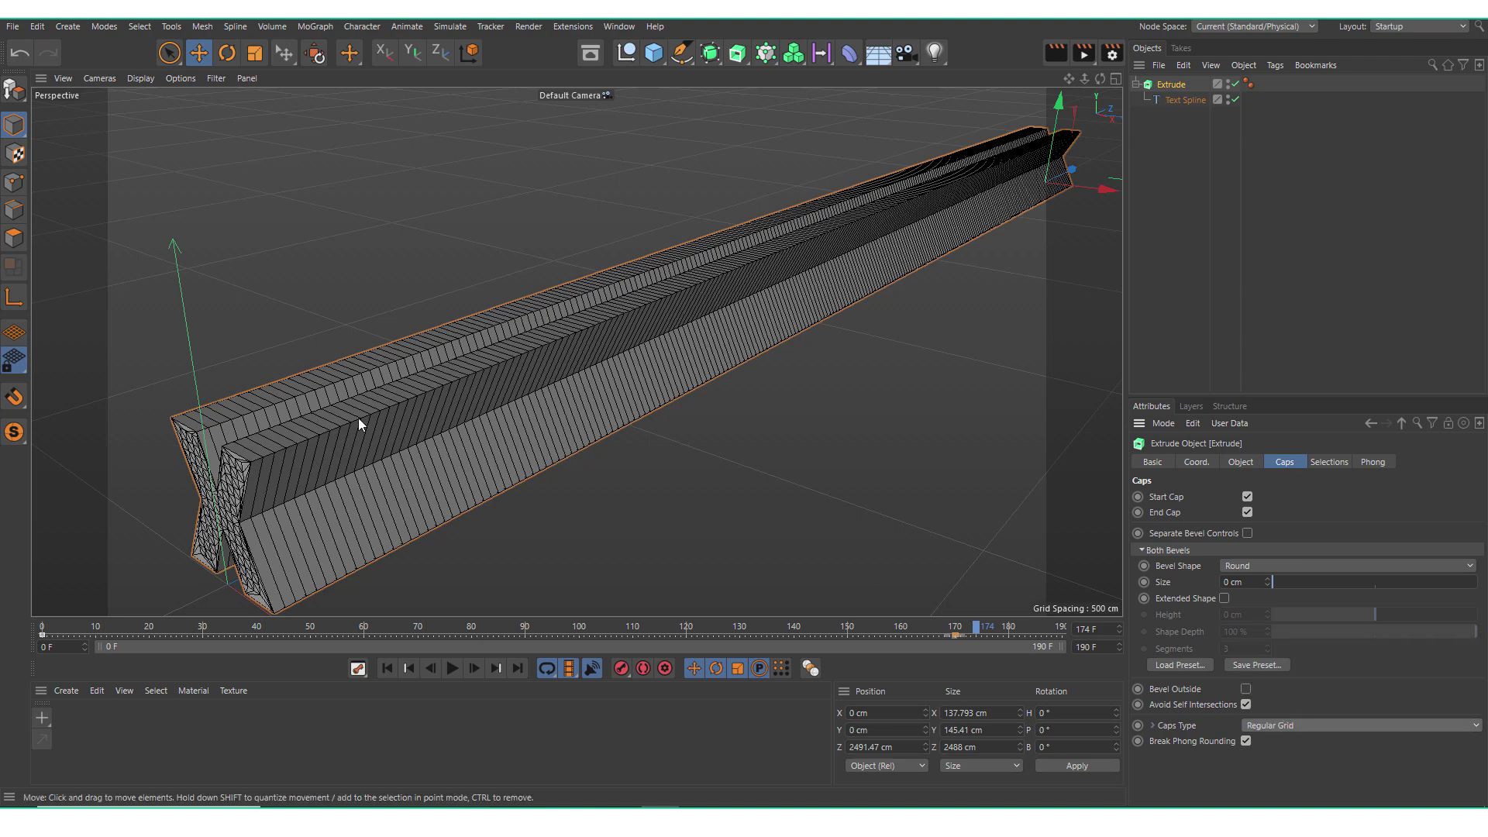
alt+drag(357, 420, 325, 450)
alt+middle_drag(275, 458, 456, 359)
alt+right_drag(443, 361, 496, 284)
mouse_move(545, 361)
alt+mouse_down()
mouse_move(486, 406)
mouse_move(535, 382)
alt+mouse_up()
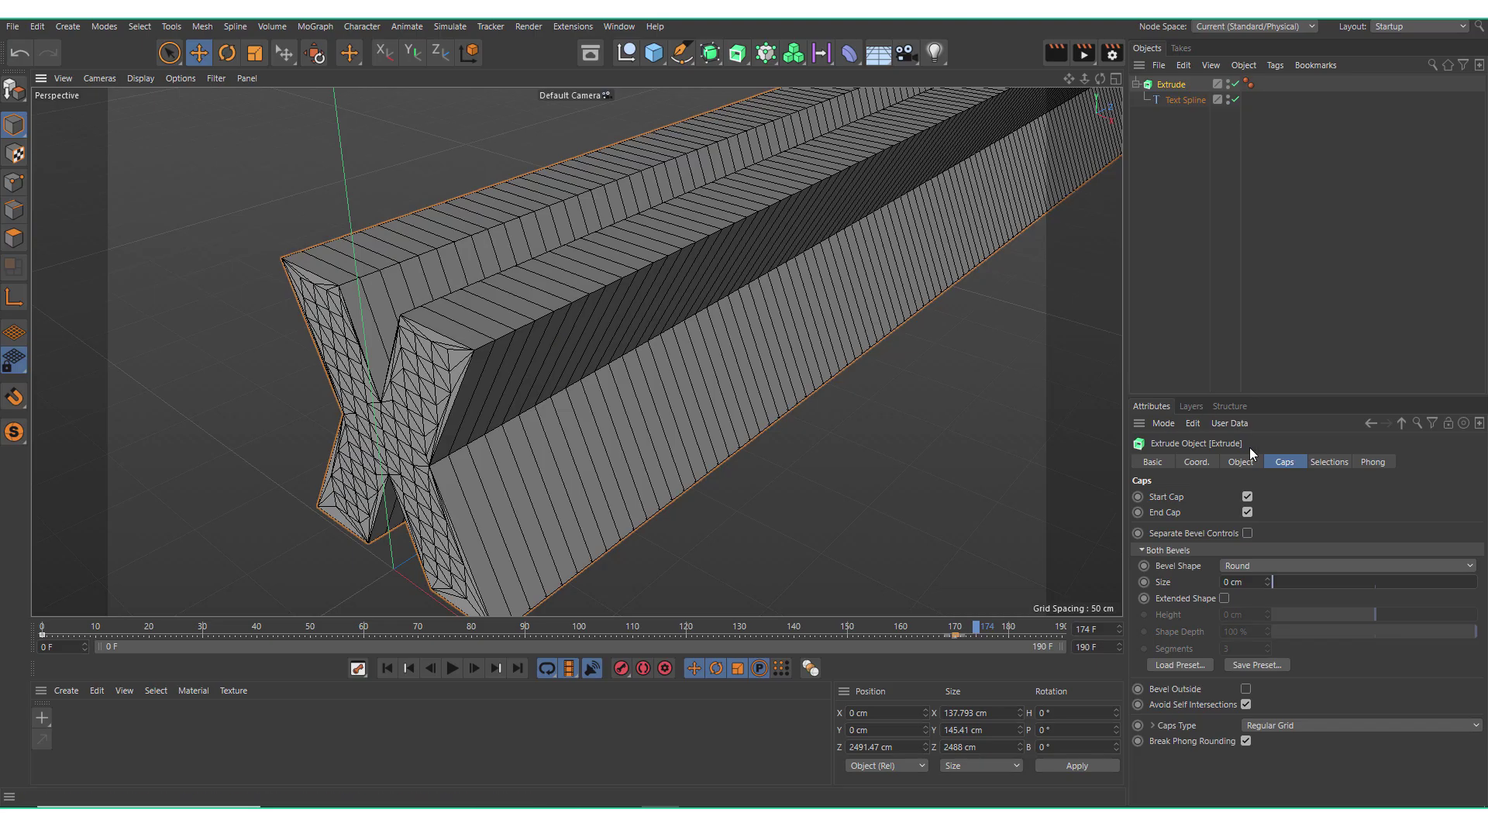
Step: Set the text spline's intermediate points to Subdivided
click(1241, 462)
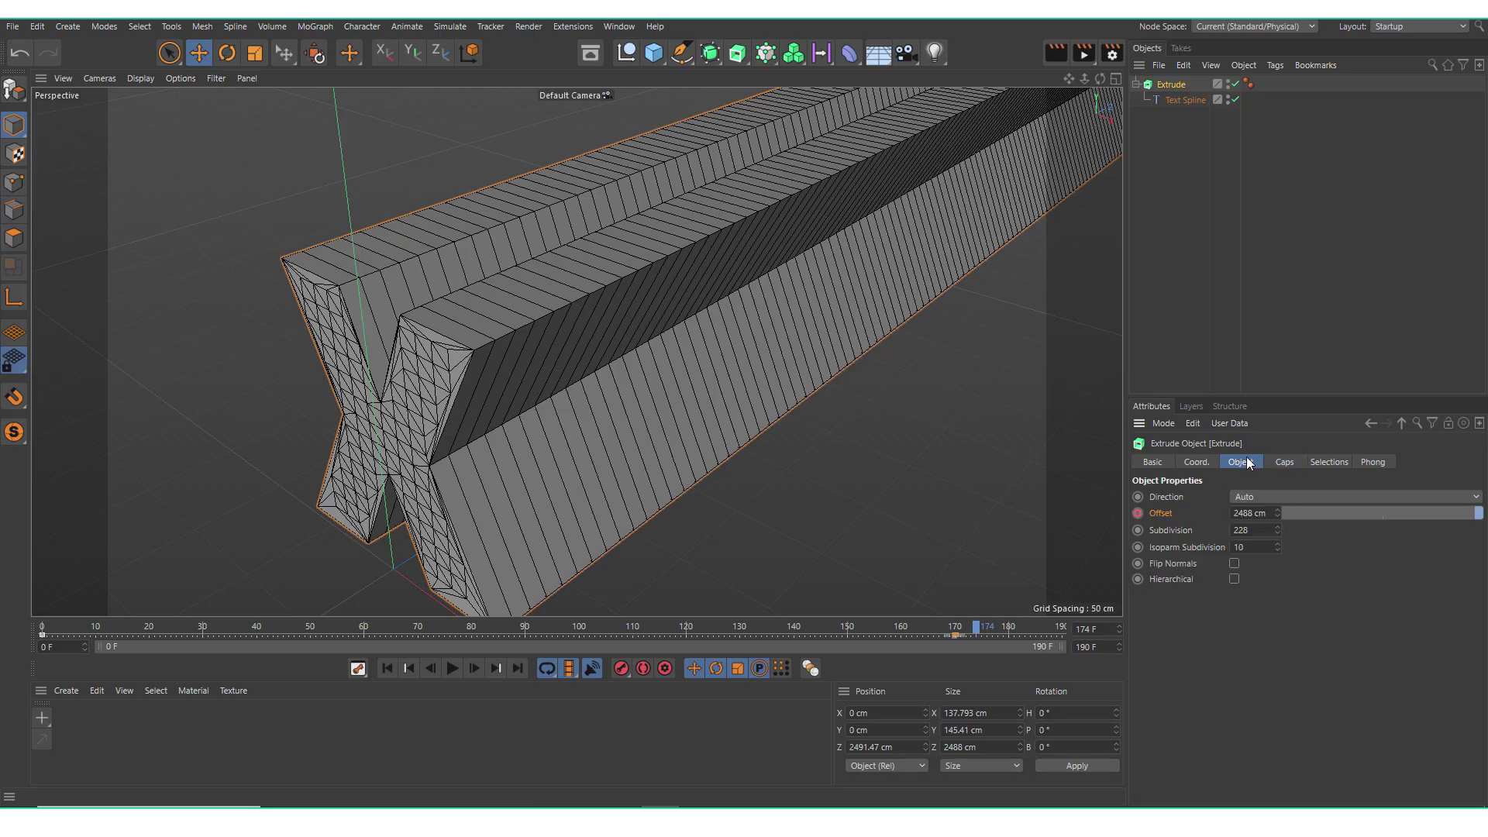
click(1178, 100)
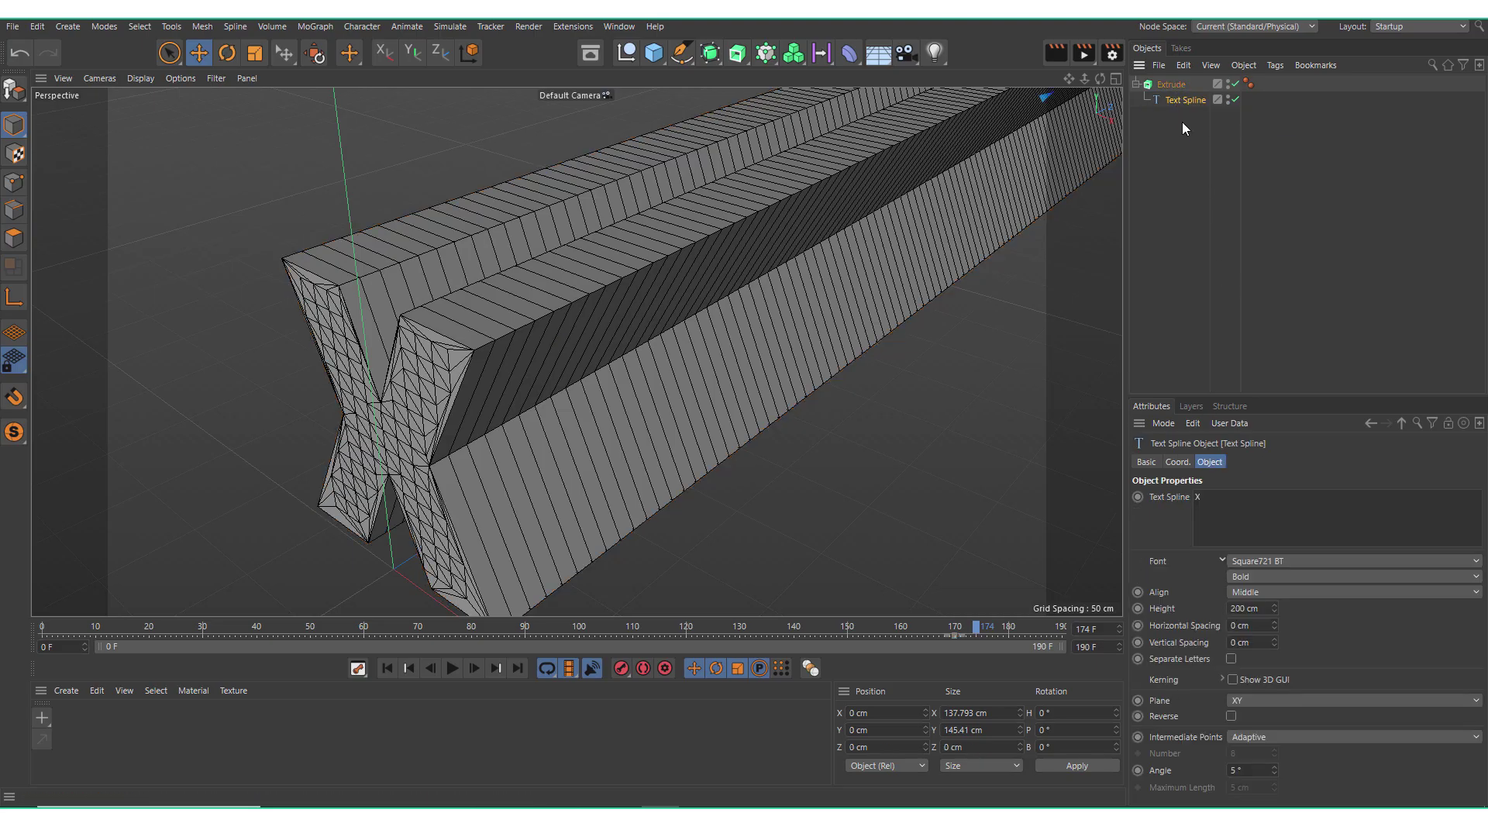
click(1172, 85)
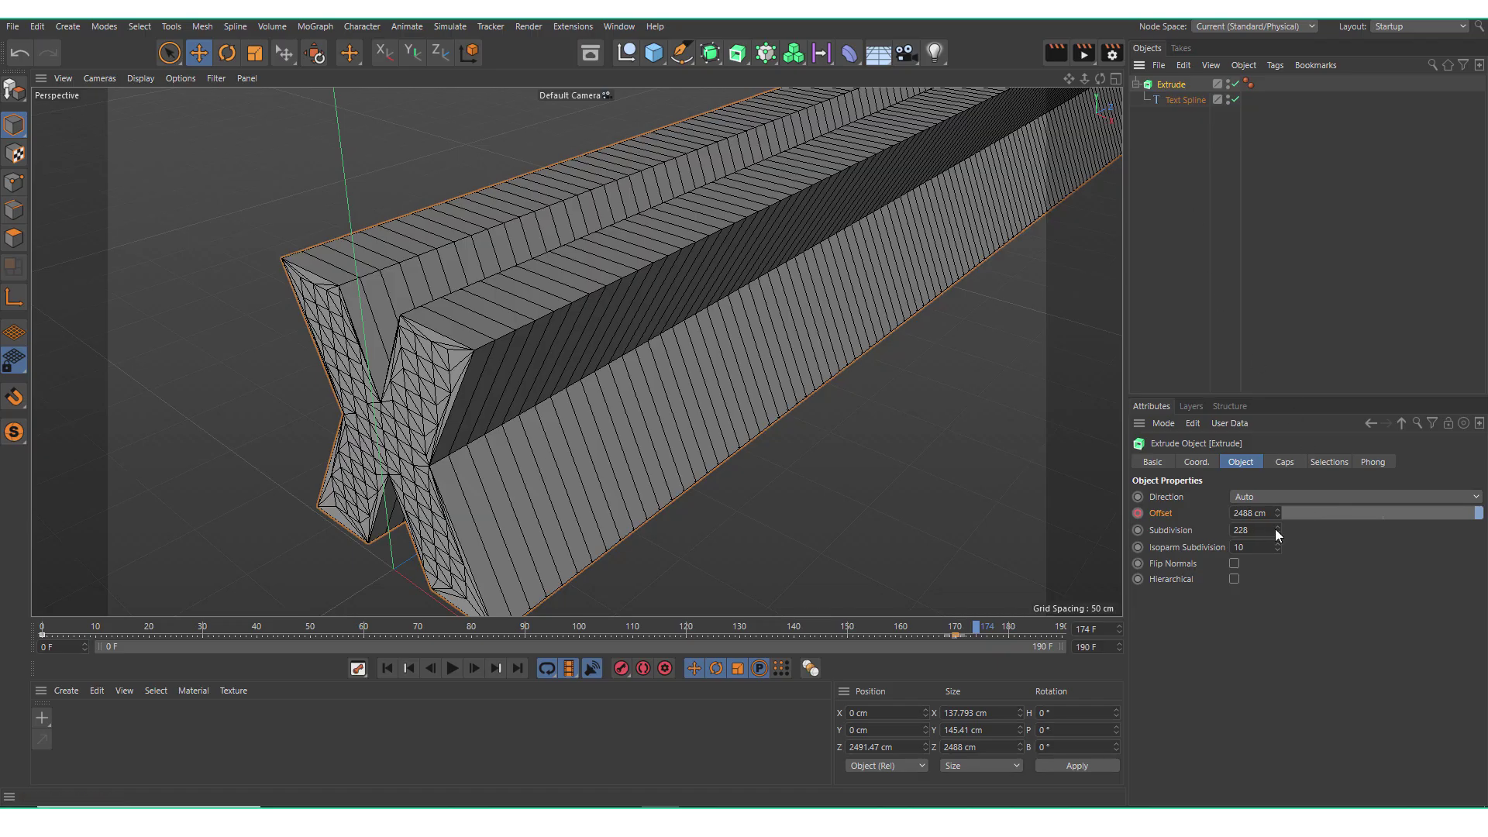
drag(1276, 528, 1276, 519)
click(1177, 101)
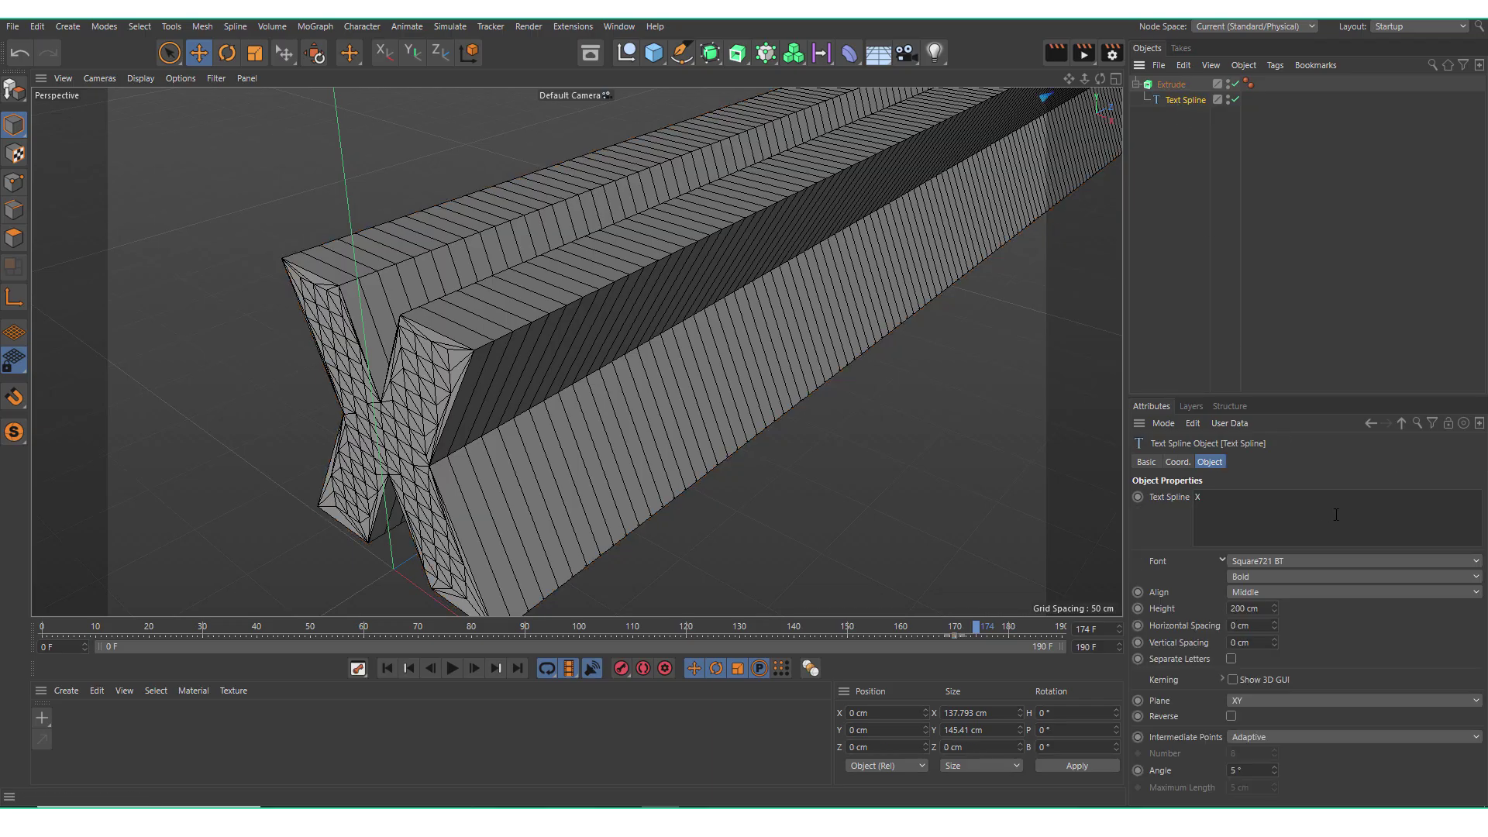
click(1299, 736)
click(1273, 719)
alt+drag(527, 327, 598, 333)
Step: Add a Taper deformer with increased strength and a Y size of 972 cm
click(850, 54)
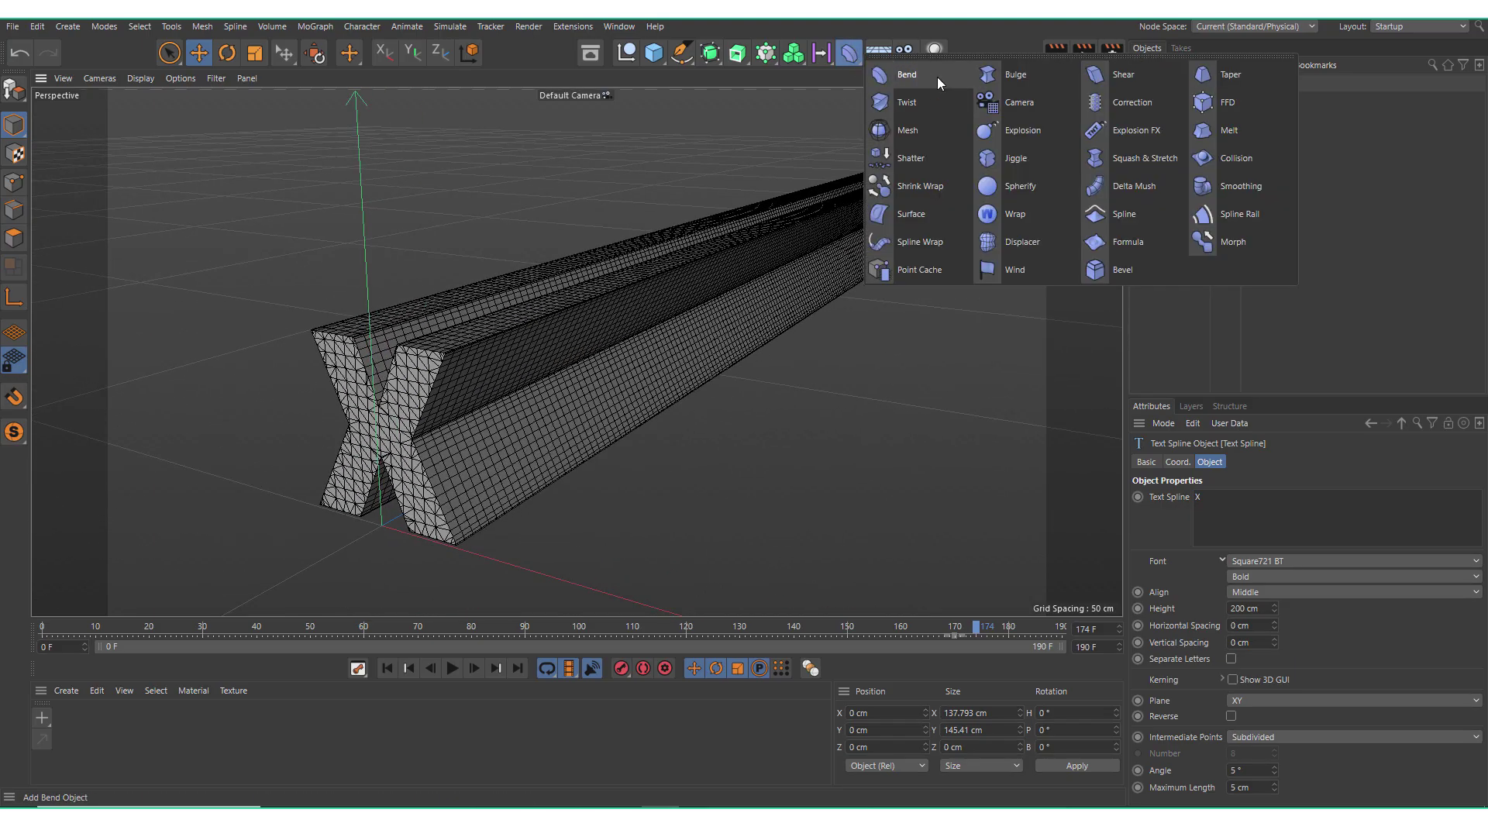
click(1213, 74)
scroll(489, 345, down, 5)
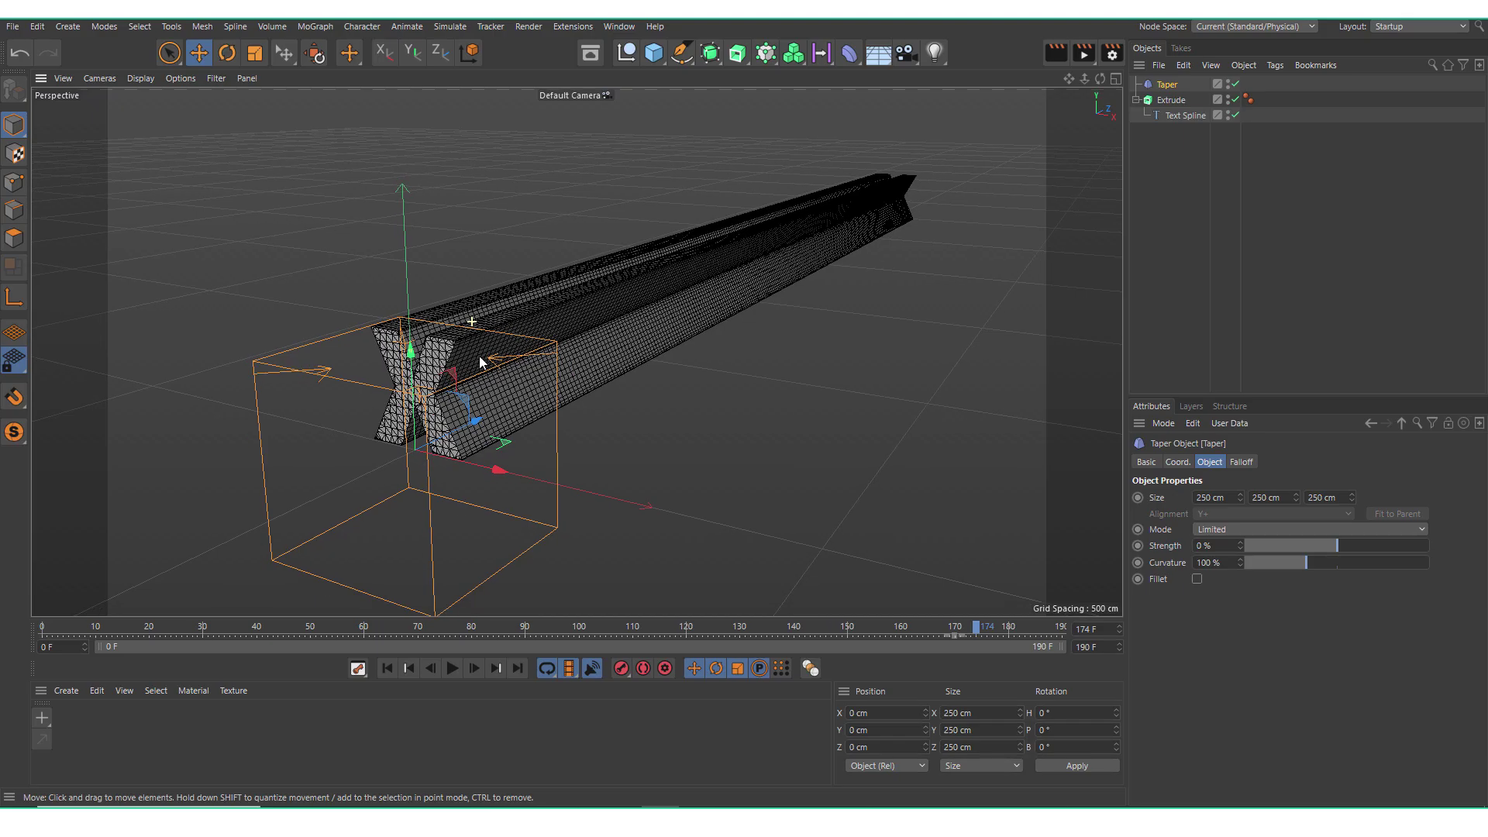
drag(1342, 546, 1404, 541)
drag(1295, 497, 1286, 532)
Step: Rotate the Taper deformer to a pitch of -90° and move it along the extrusion to about Z 1356 cm
key(r)
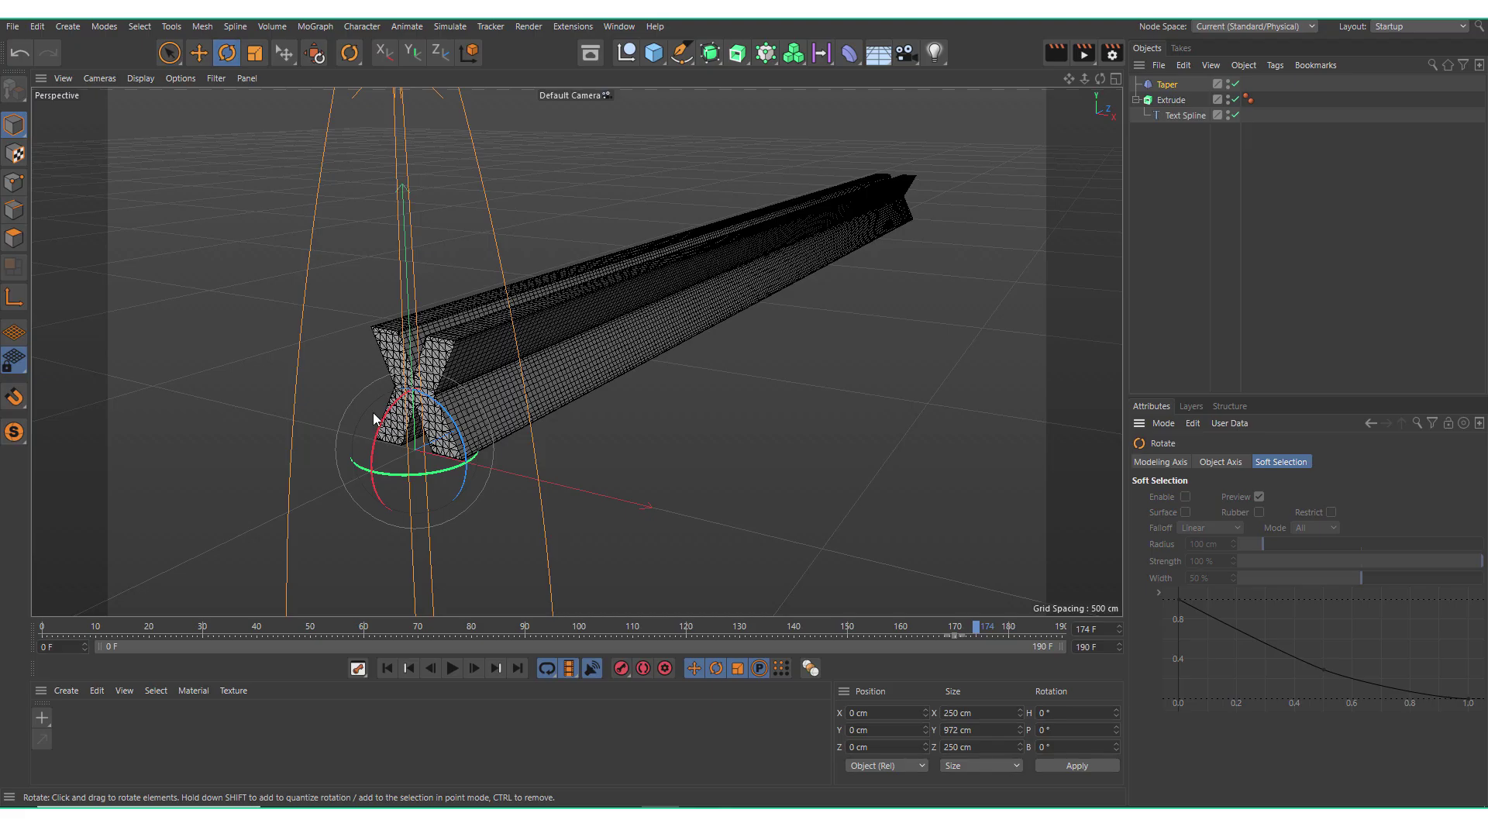
drag(389, 433, 366, 389)
click(172, 54)
scroll(502, 293, down, 4)
drag(585, 335, 730, 258)
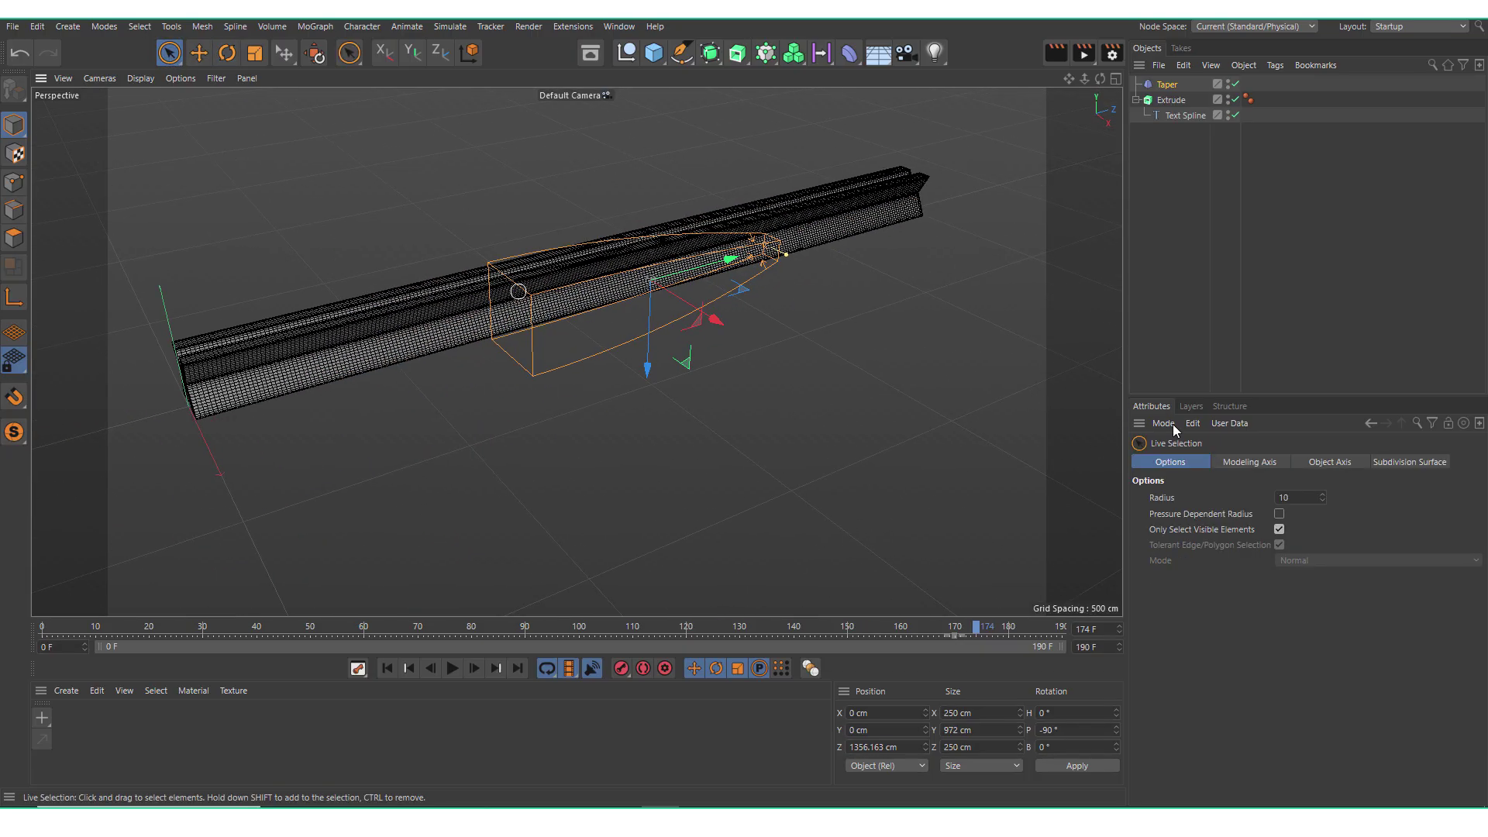
Step: Fit the Taper over the whole extrusion with 100% strength, a Y size of 2520 cm and a Z position of about 1278 cm
click(1168, 85)
drag(1296, 497, 1383, 496)
mouse_move(824, 252)
alt+mouse_down()
mouse_move(789, 263)
mouse_move(808, 261)
alt+mouse_up()
drag(1402, 545, 1434, 552)
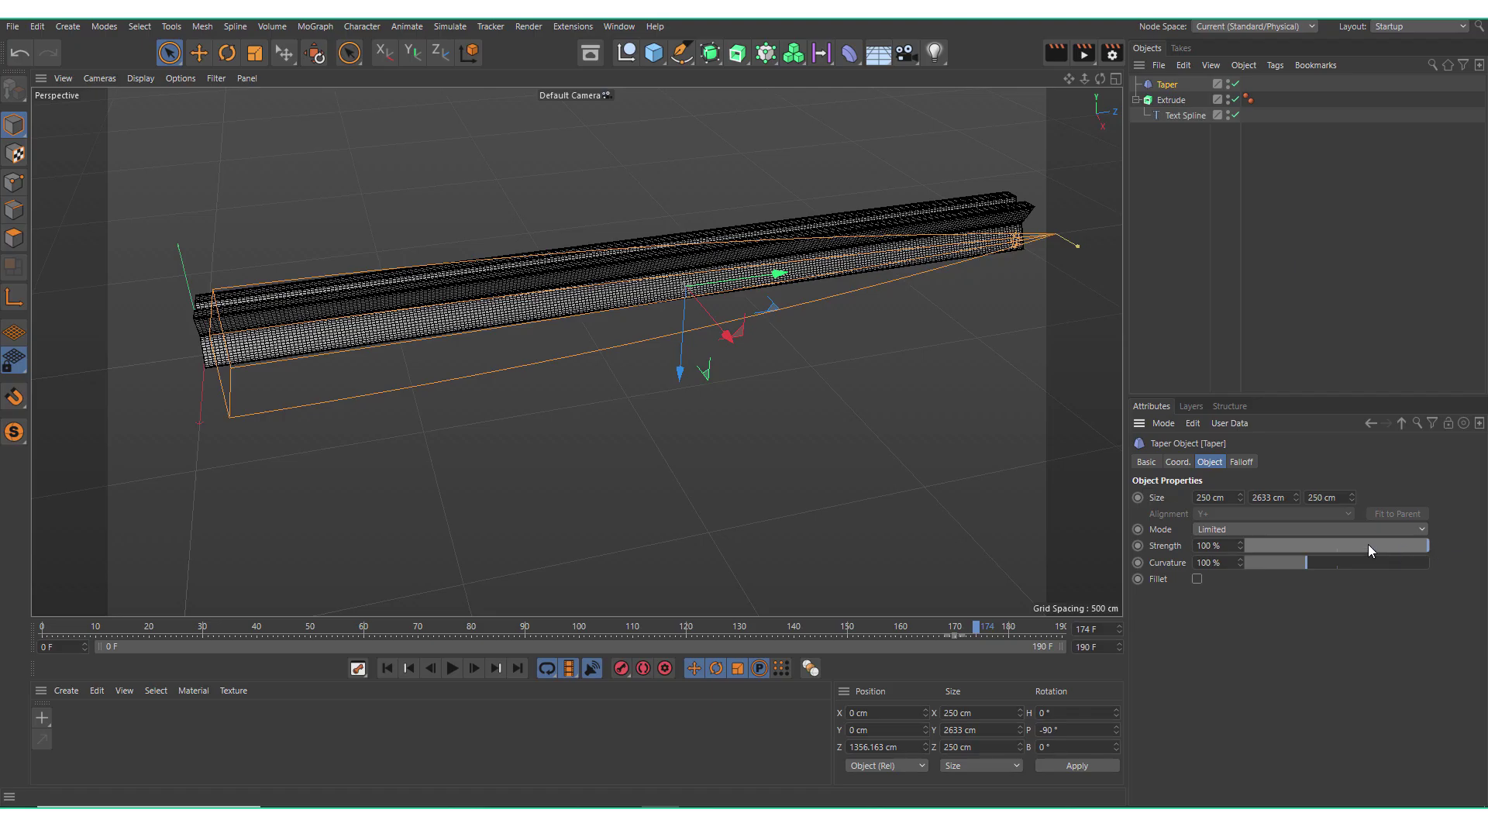
drag(1296, 498, 1281, 498)
drag(775, 287, 648, 262)
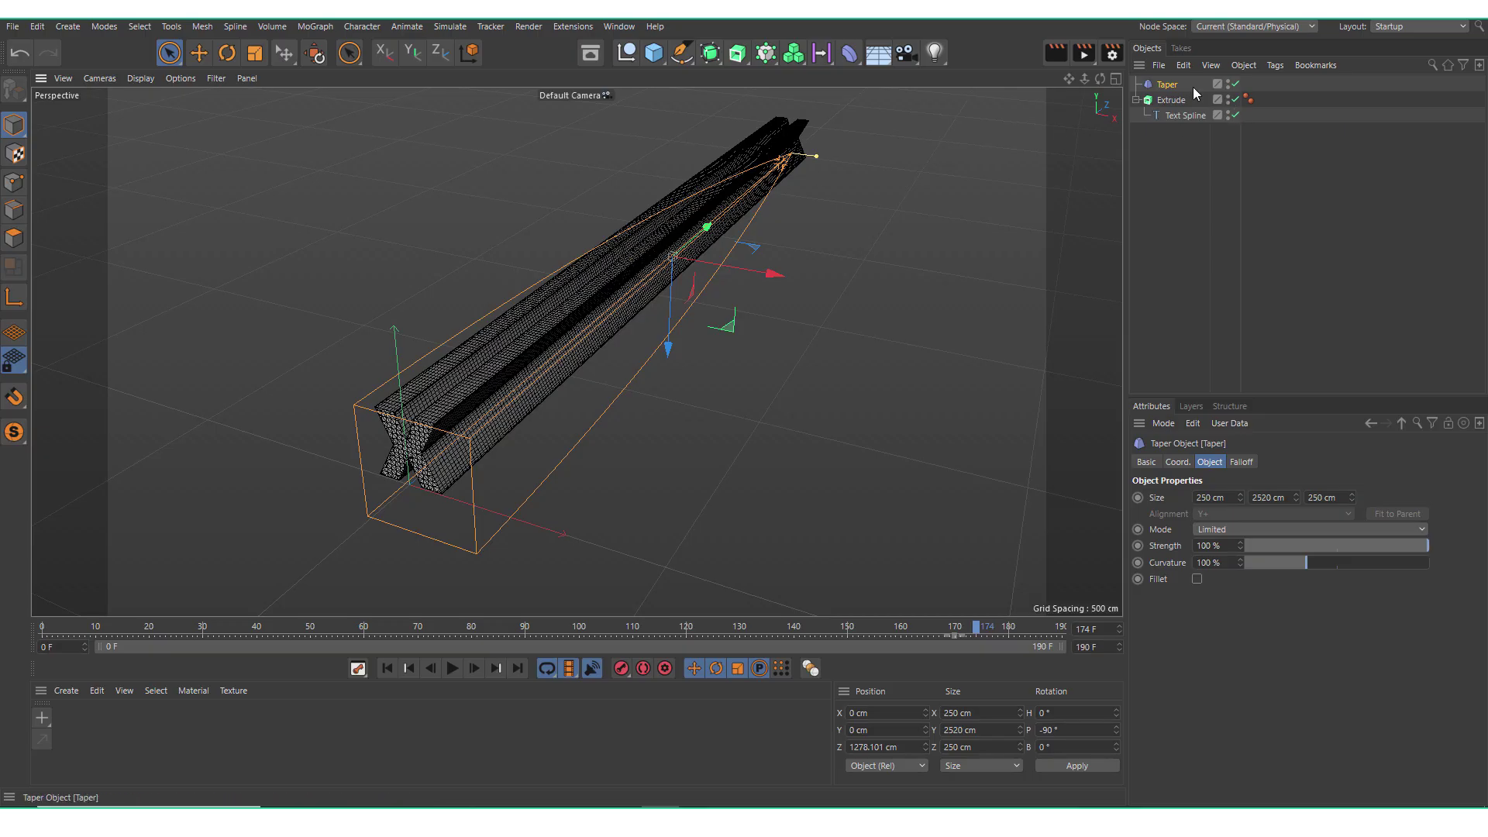
Step: Make the Taper a child of the Extrude object and set its curvature to 32%
drag(1176, 101, 1174, 101)
alt+drag(725, 260, 621, 295)
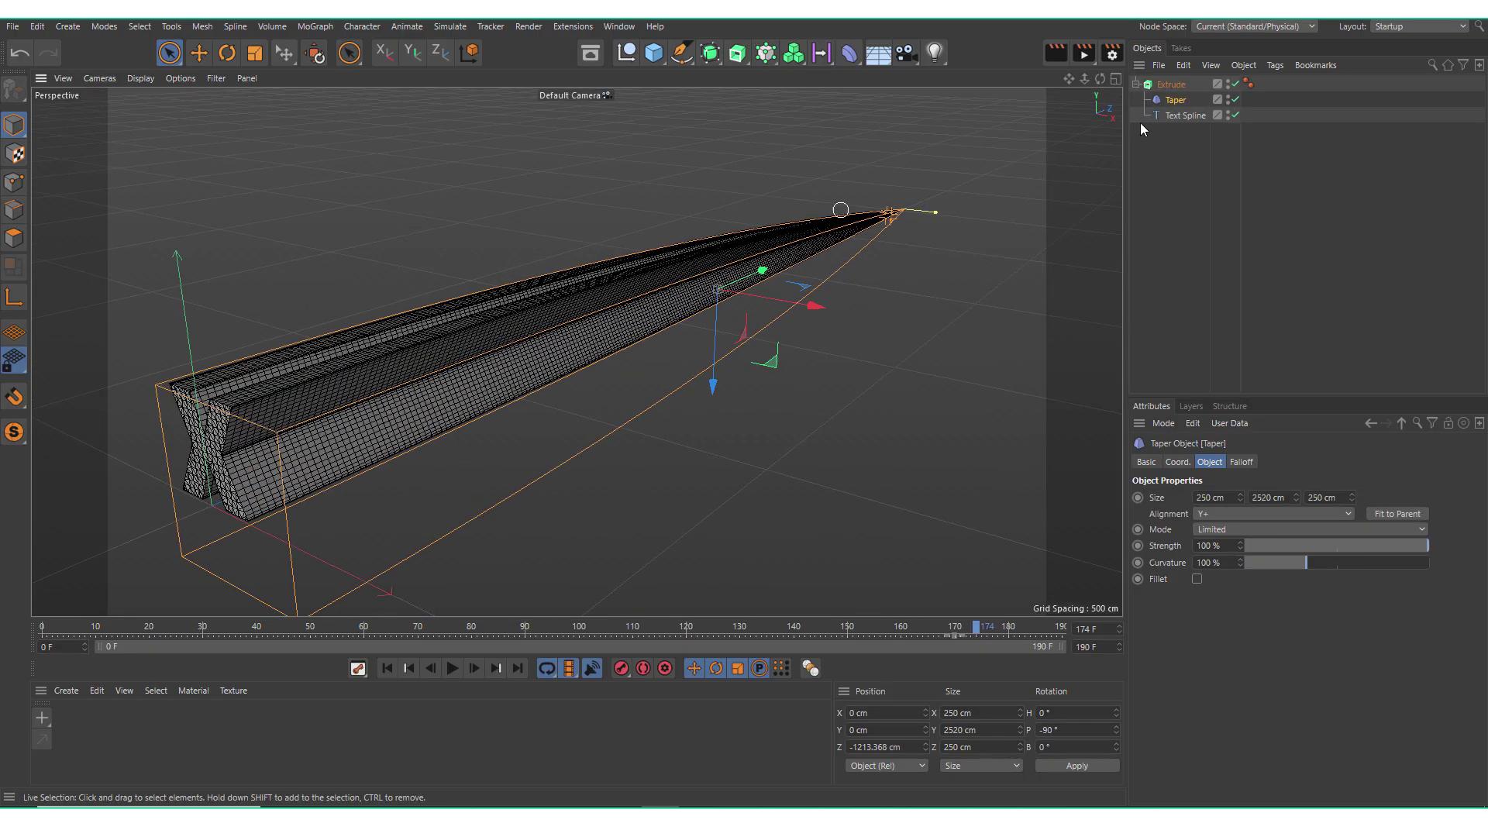
drag(1307, 562, 1264, 567)
Step: Play the extrusion animation from the first frame to check how the tapered X grows
alt+drag(592, 316, 683, 225)
alt+drag(673, 297, 619, 304)
click(388, 669)
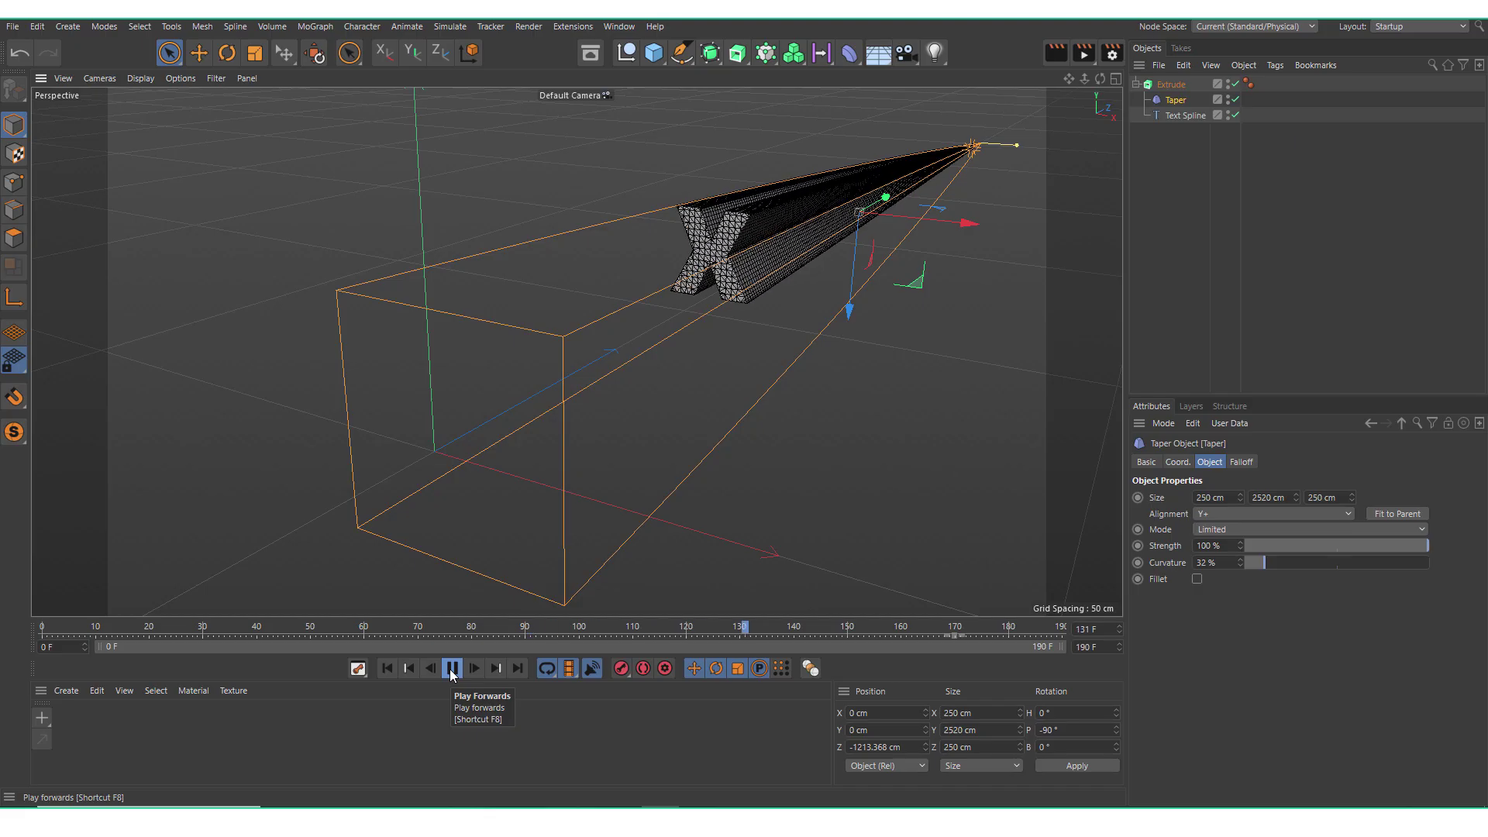
Step: Stop the playback and switch off the Taper deformer's effect on the extrusion
click(452, 670)
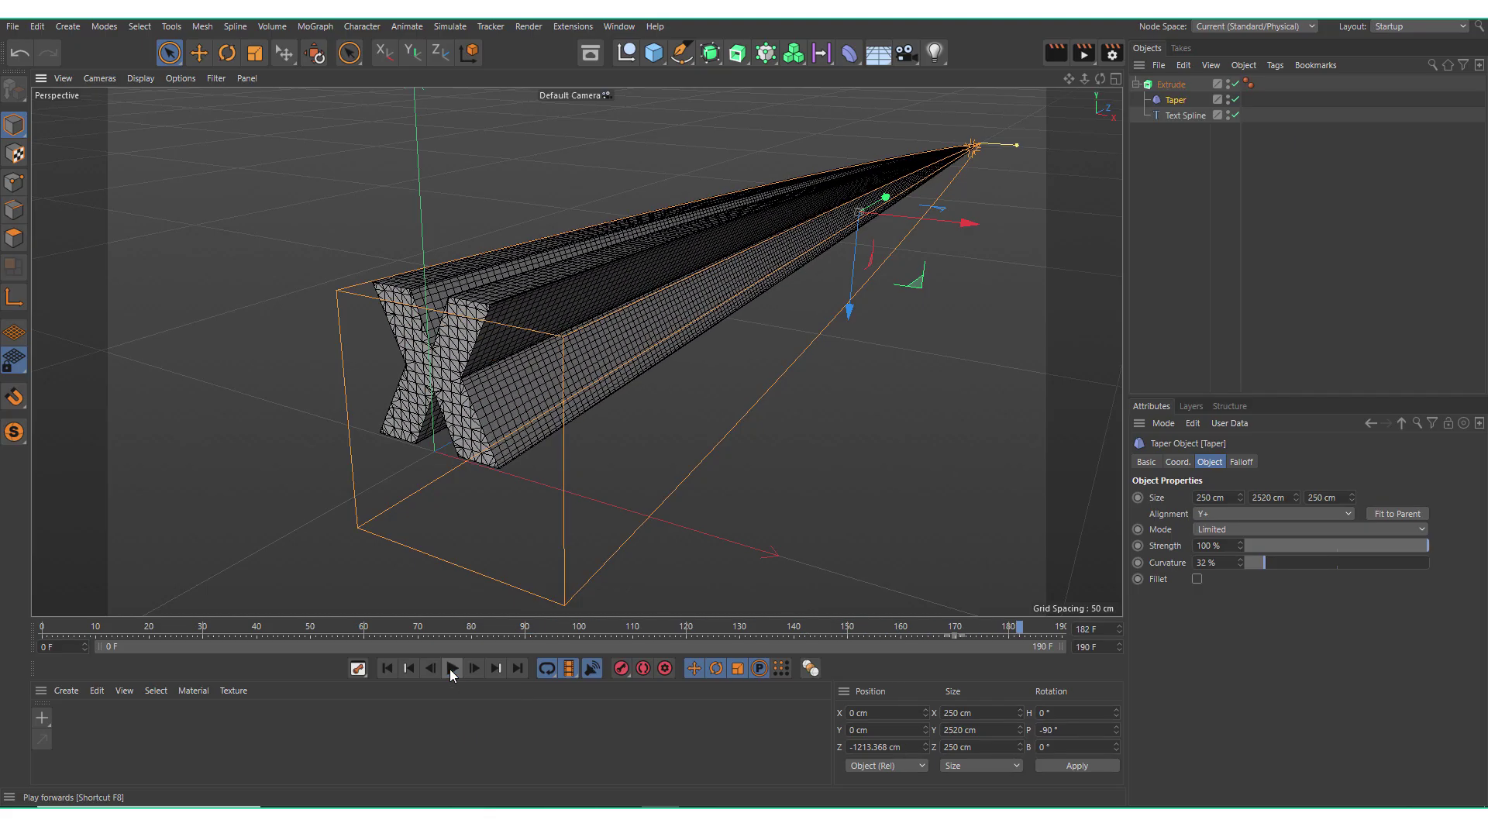
scroll(531, 333, down, 3)
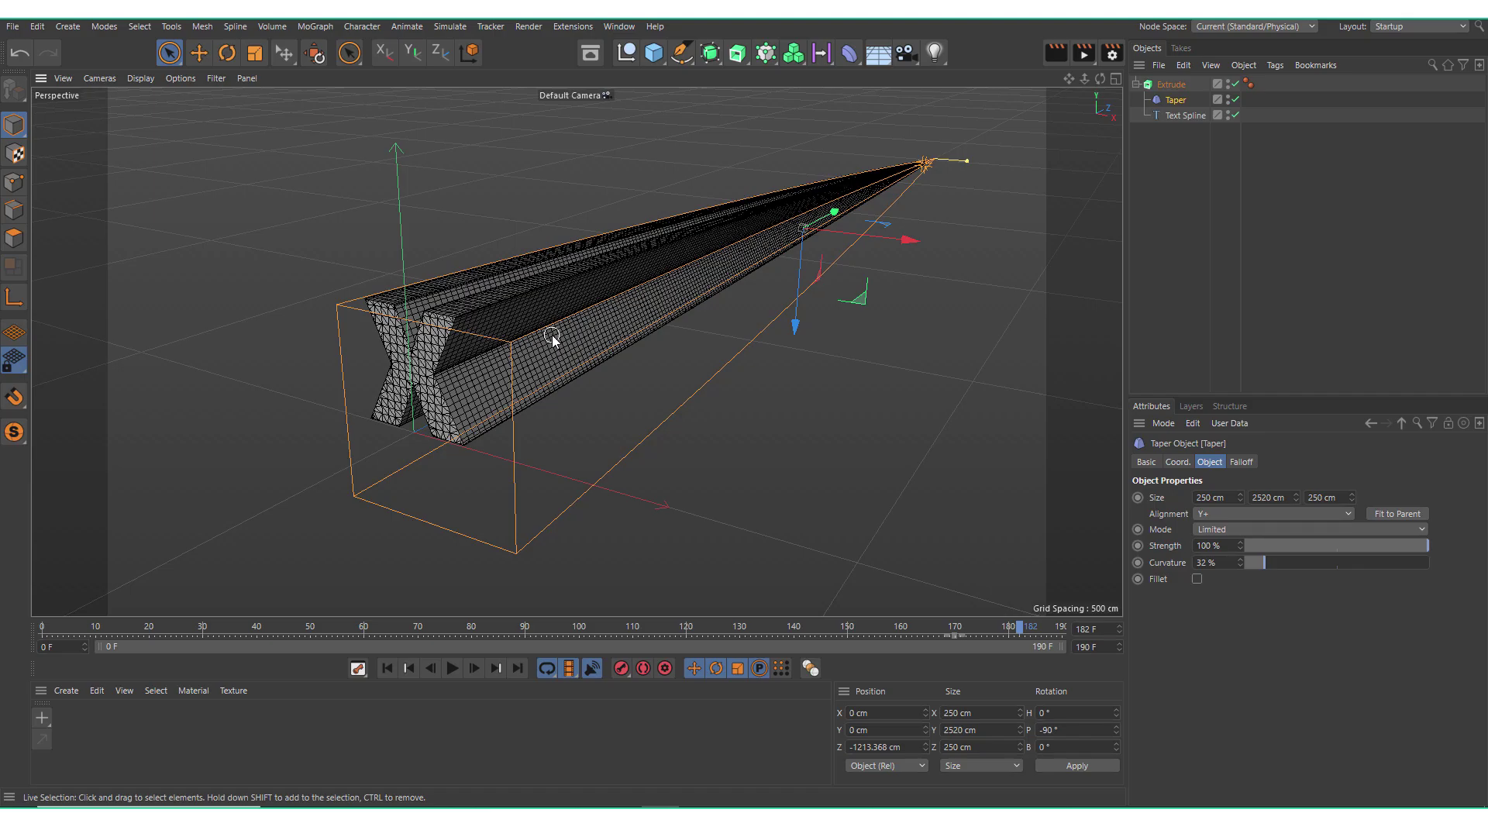
alt+drag(552, 335, 582, 331)
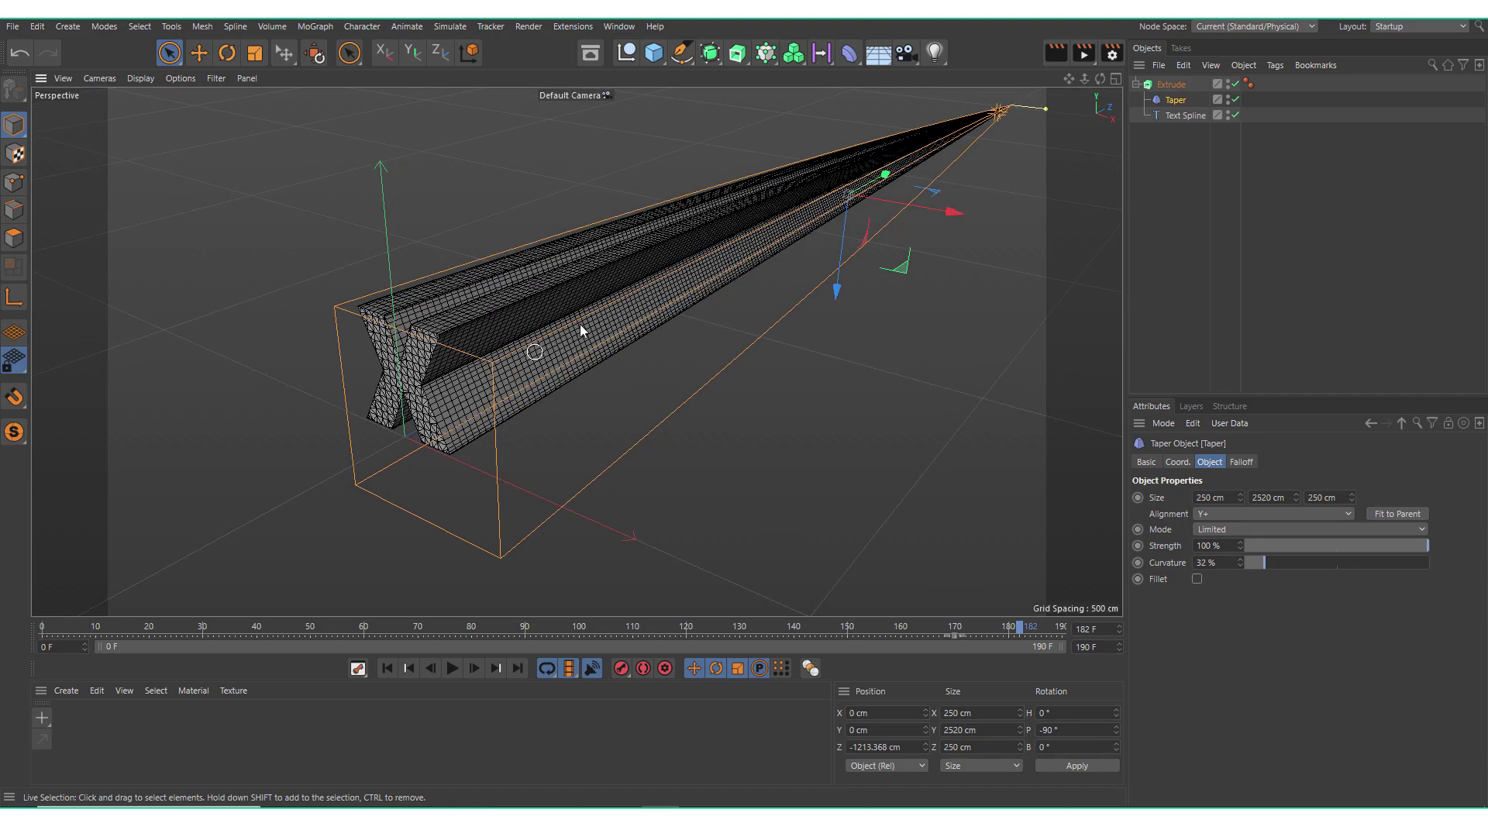
click(1237, 100)
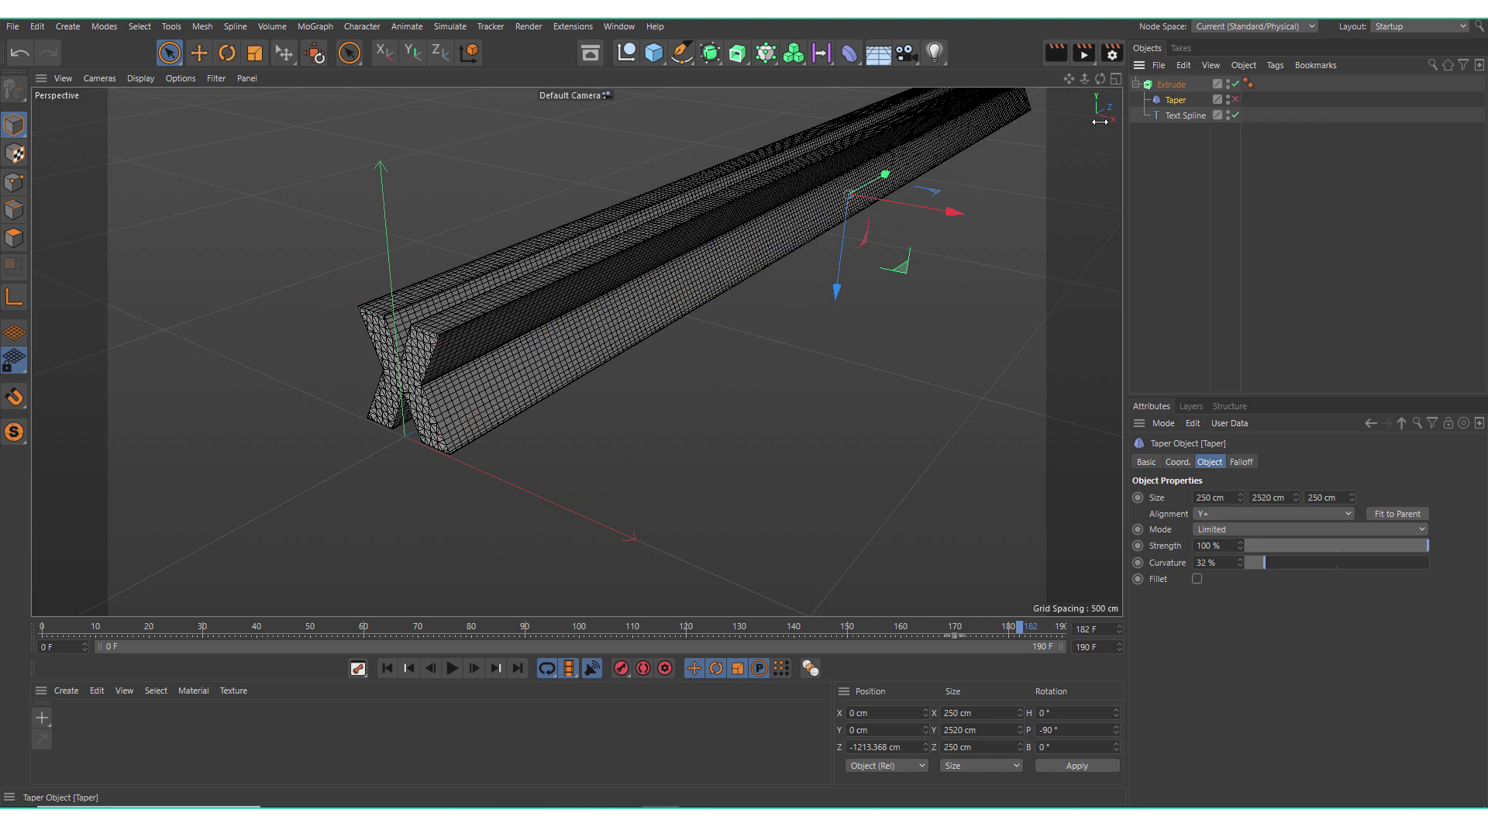
scroll(617, 273, down, 2)
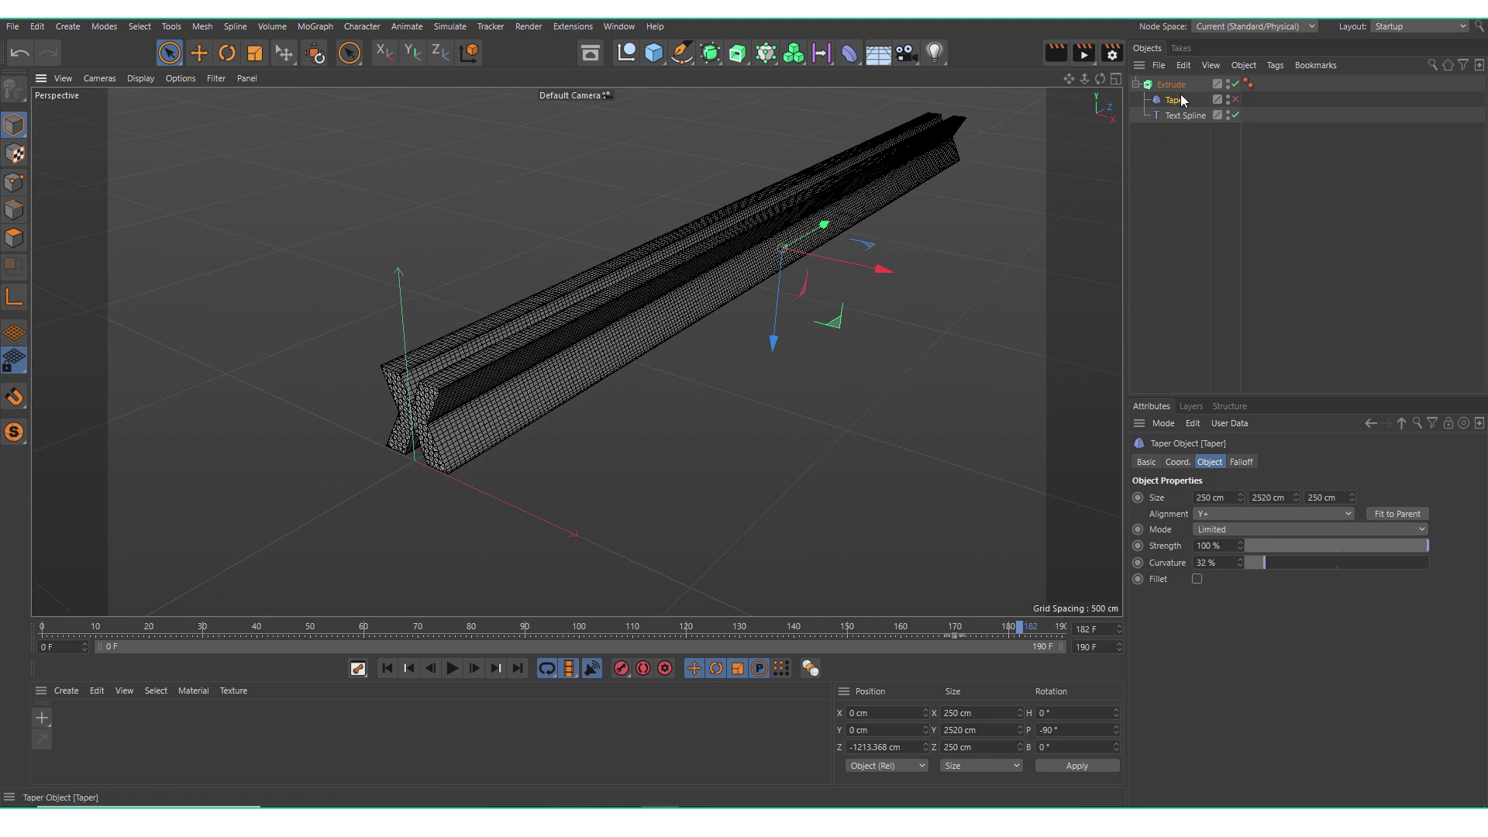
Step: Add a Bend deformer inside the Extrude object above the Taper and set its strength to 62°
click(849, 53)
click(1104, 101)
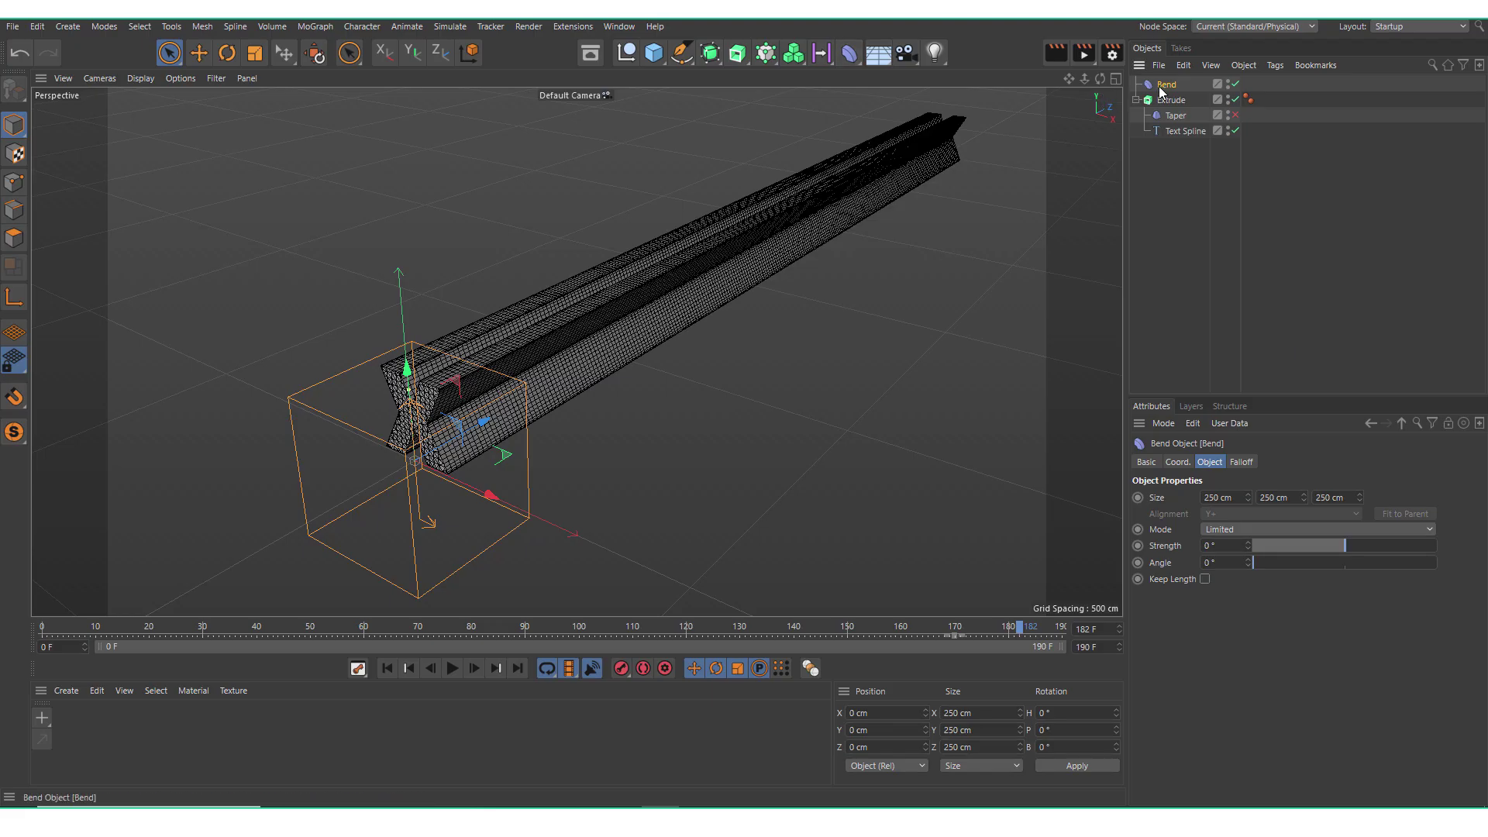
drag(1176, 115, 1177, 115)
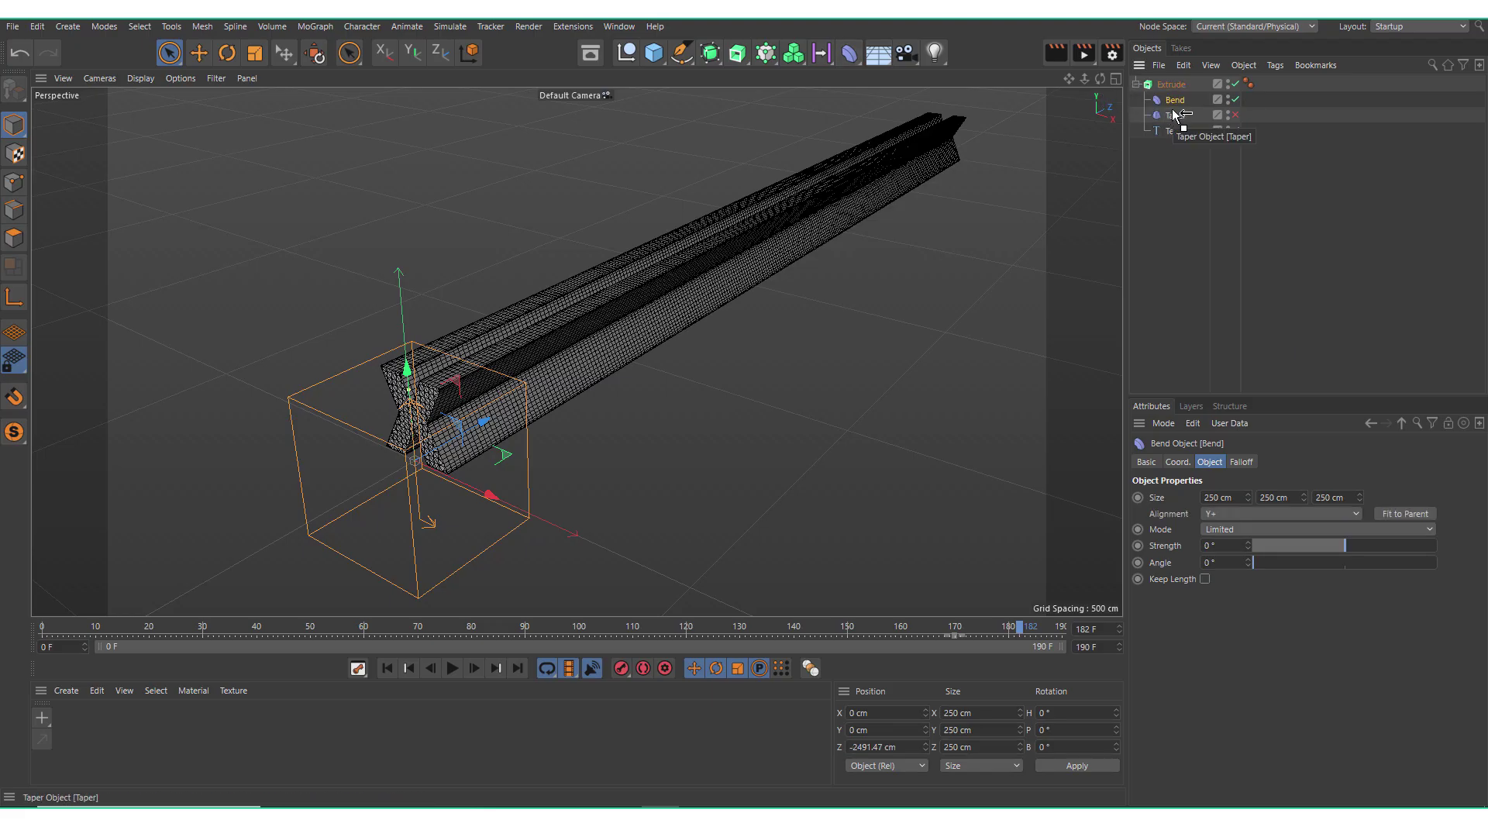
drag(1369, 541, 1365, 549)
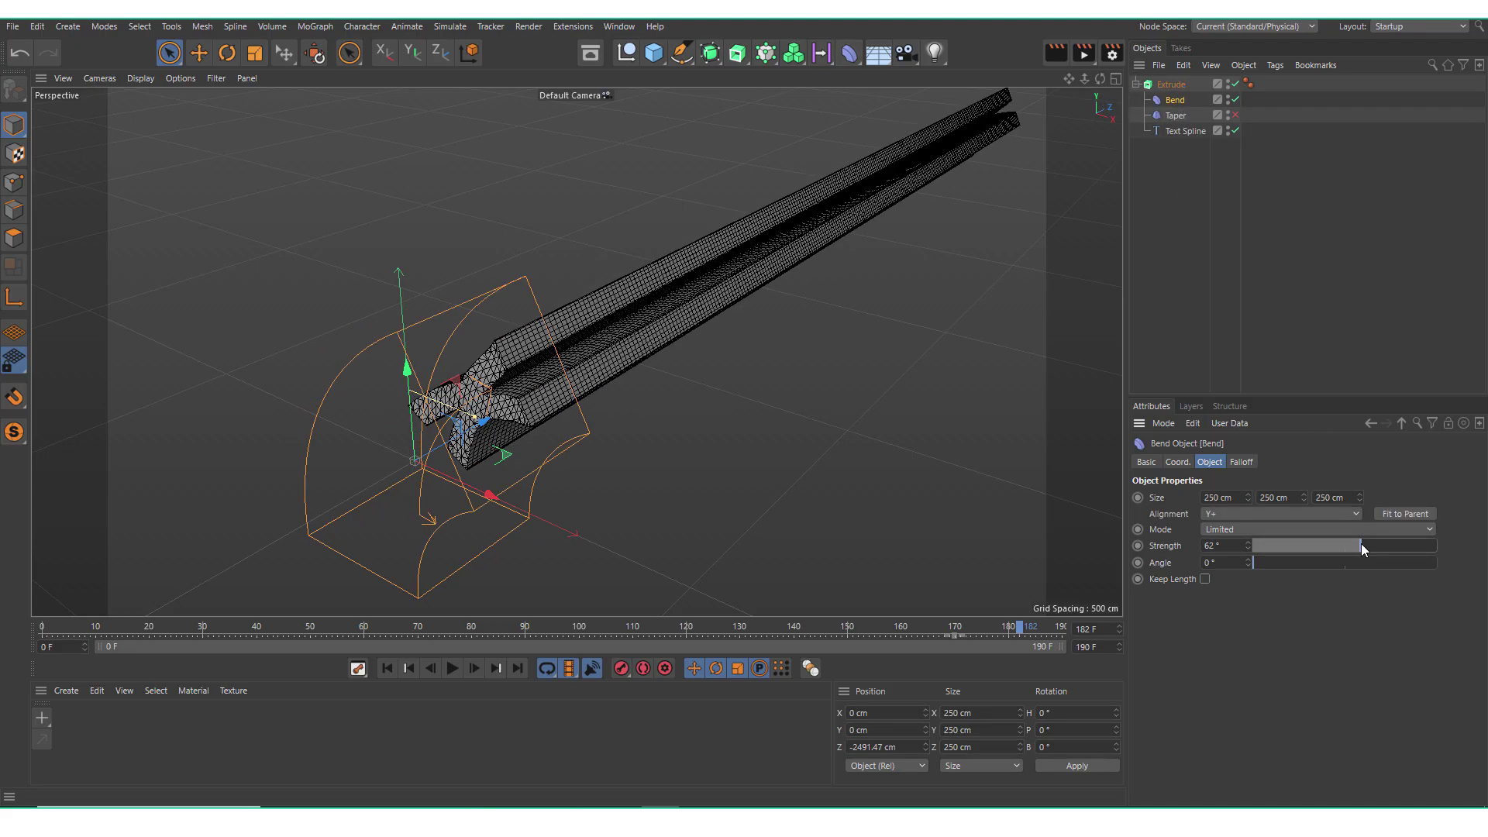
Step: Rotate the Bend to a pitch of -90° and move it along the extrusion to about Z -1963 cm
key(r)
drag(375, 454, 586, 436)
click(169, 53)
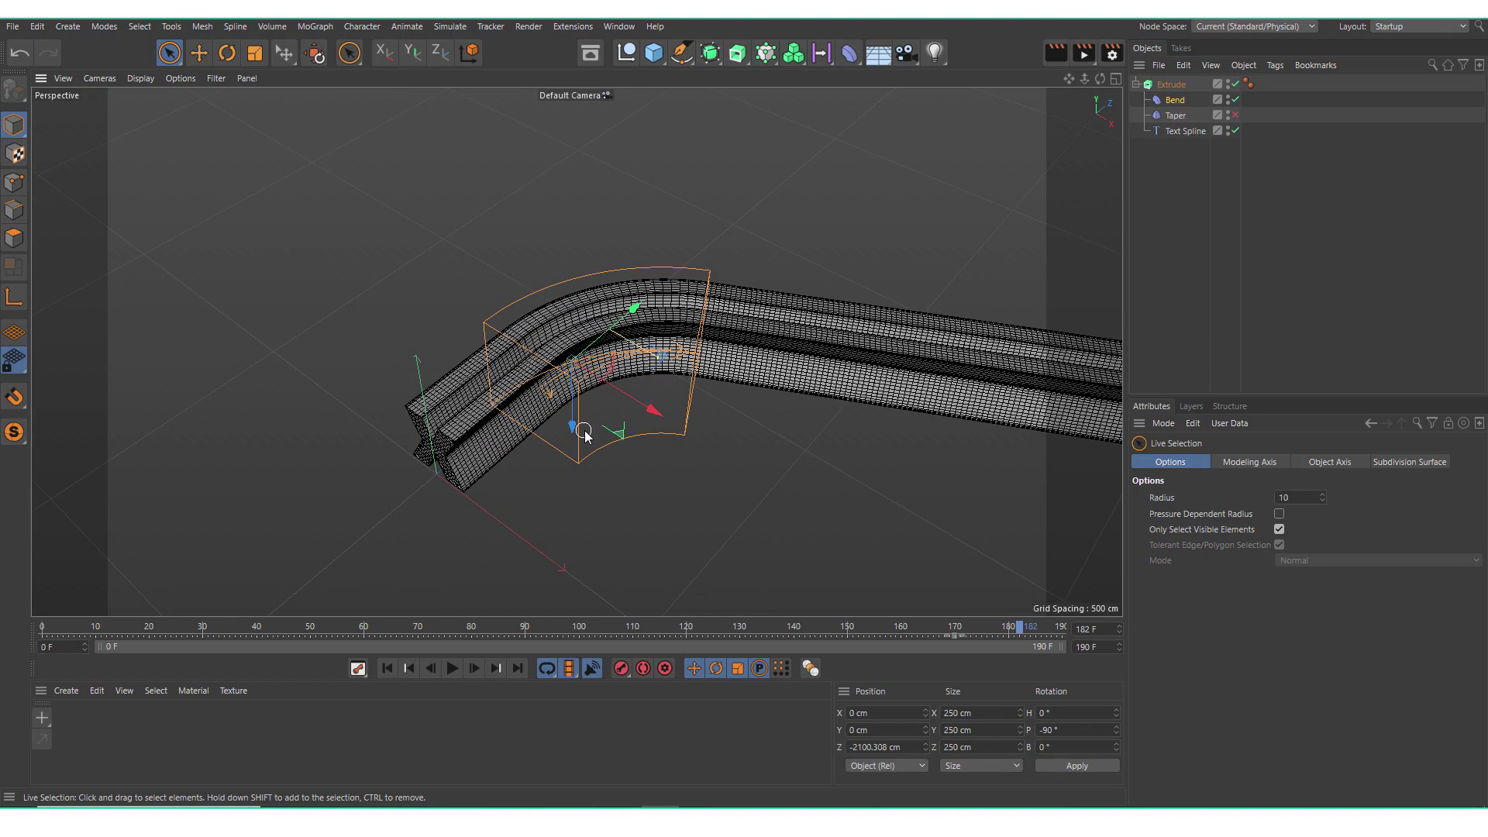
drag(631, 310, 674, 293)
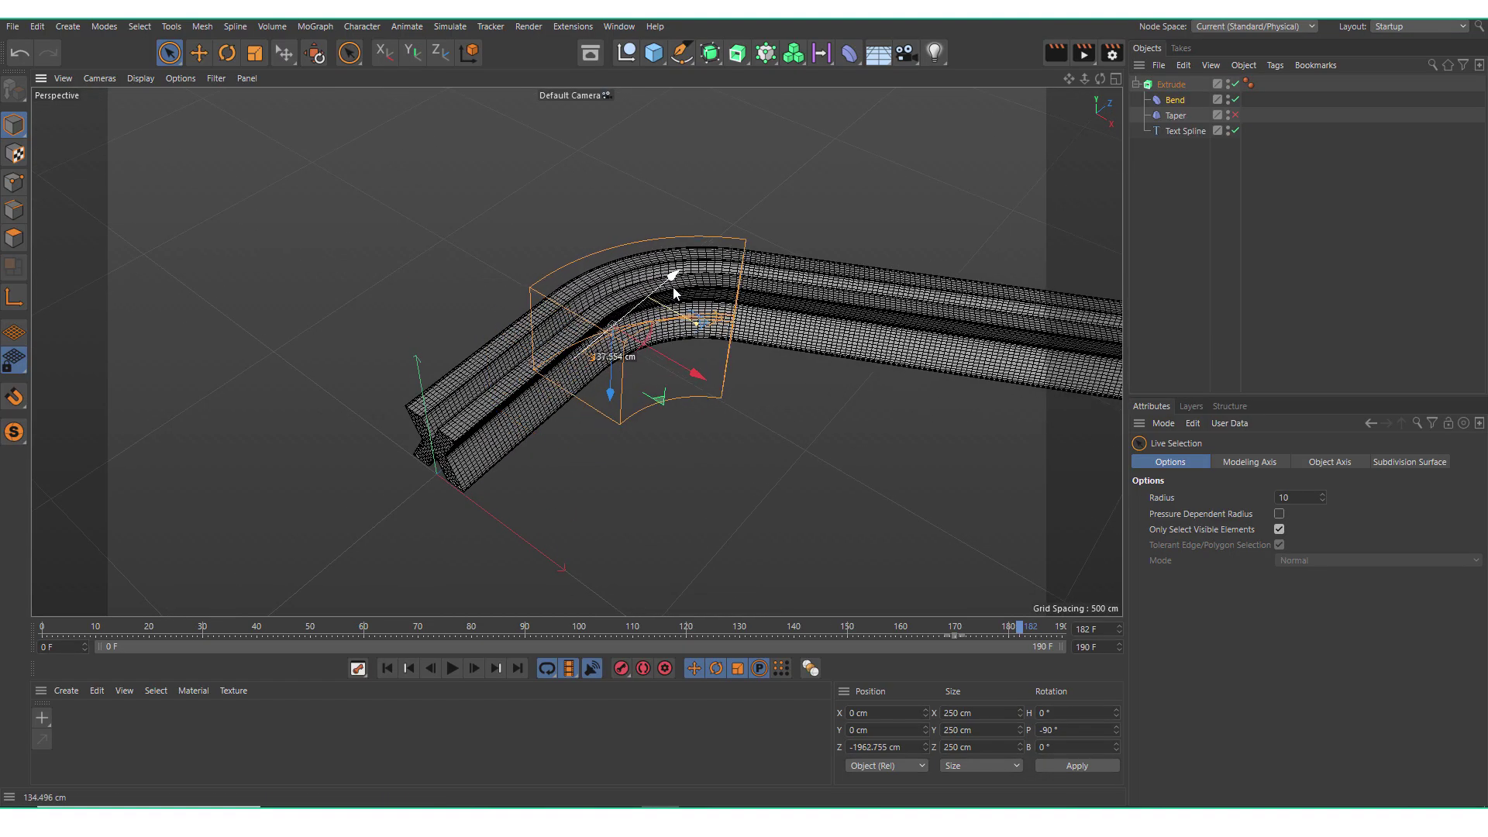
Step: Duplicate the Bend, set the copy's strength to -77° and move it along the extrusion to about Z -937 cm
alt+drag(631, 345, 719, 308)
alt+middle_drag(720, 308, 480, 393)
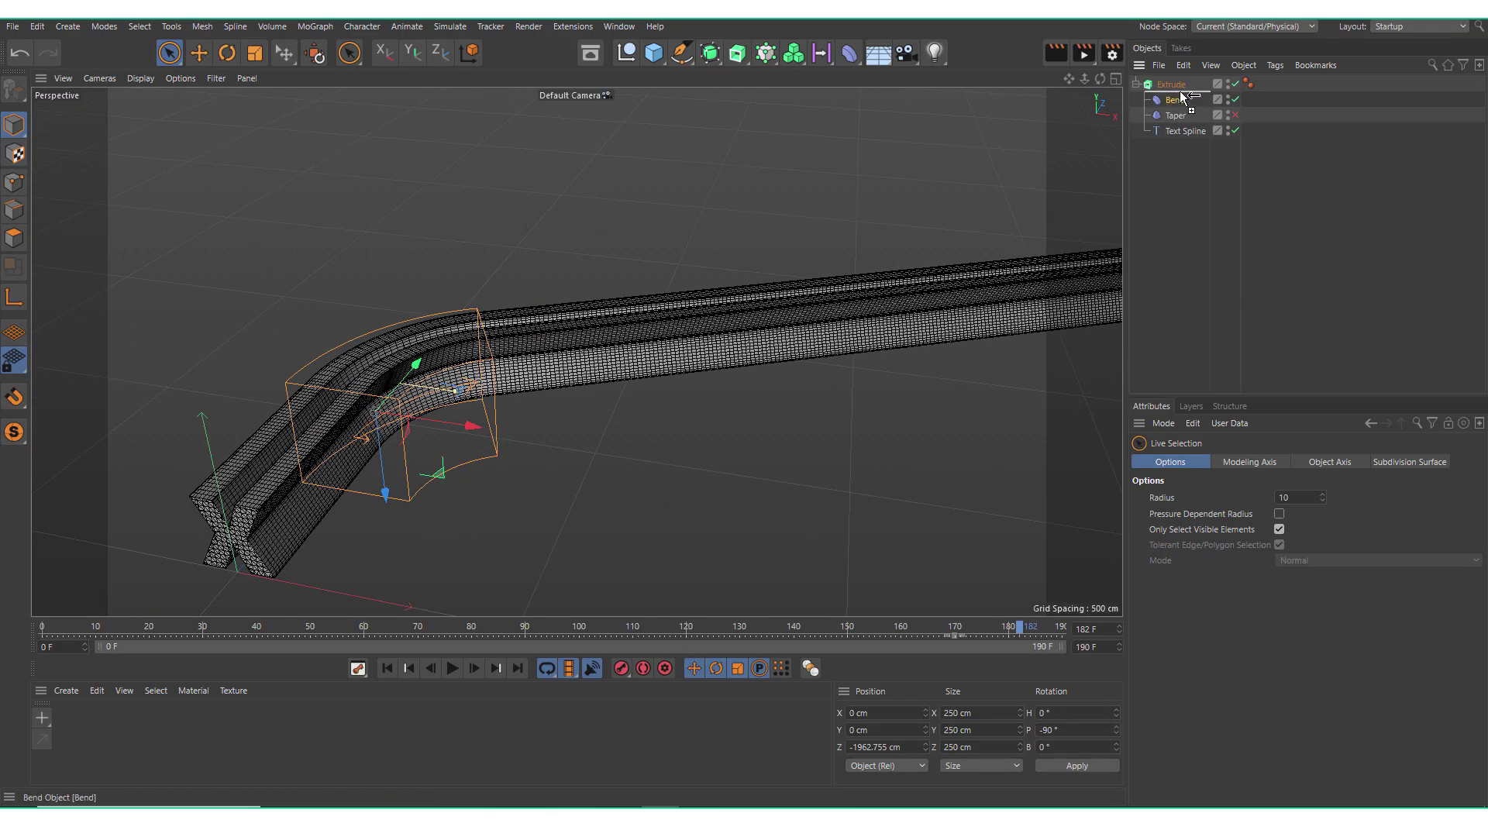
ctrl+drag(1182, 97, 1182, 94)
drag(432, 362, 597, 290)
drag(1367, 548, 1326, 547)
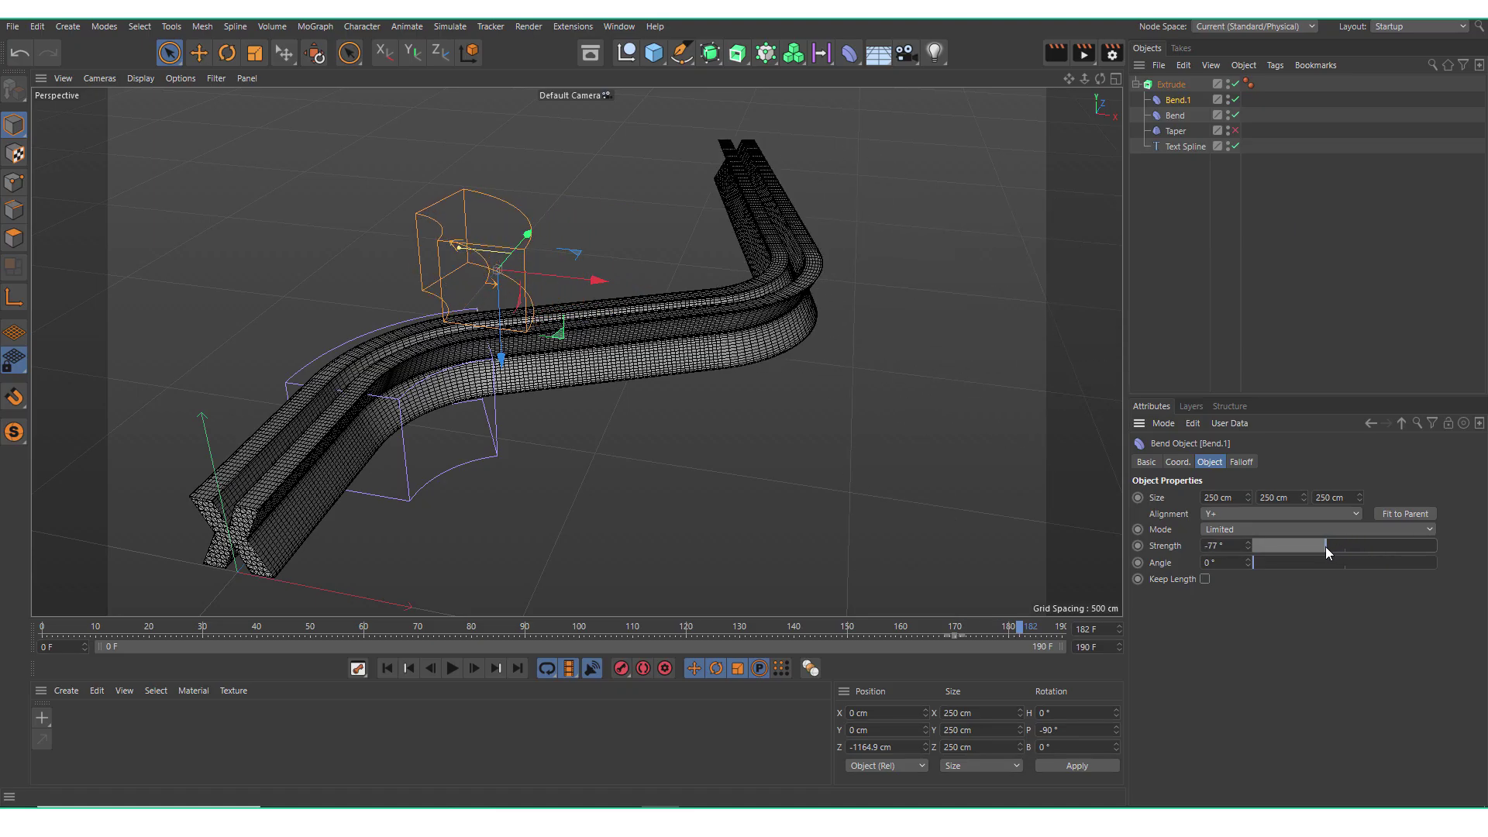
drag(527, 233, 546, 218)
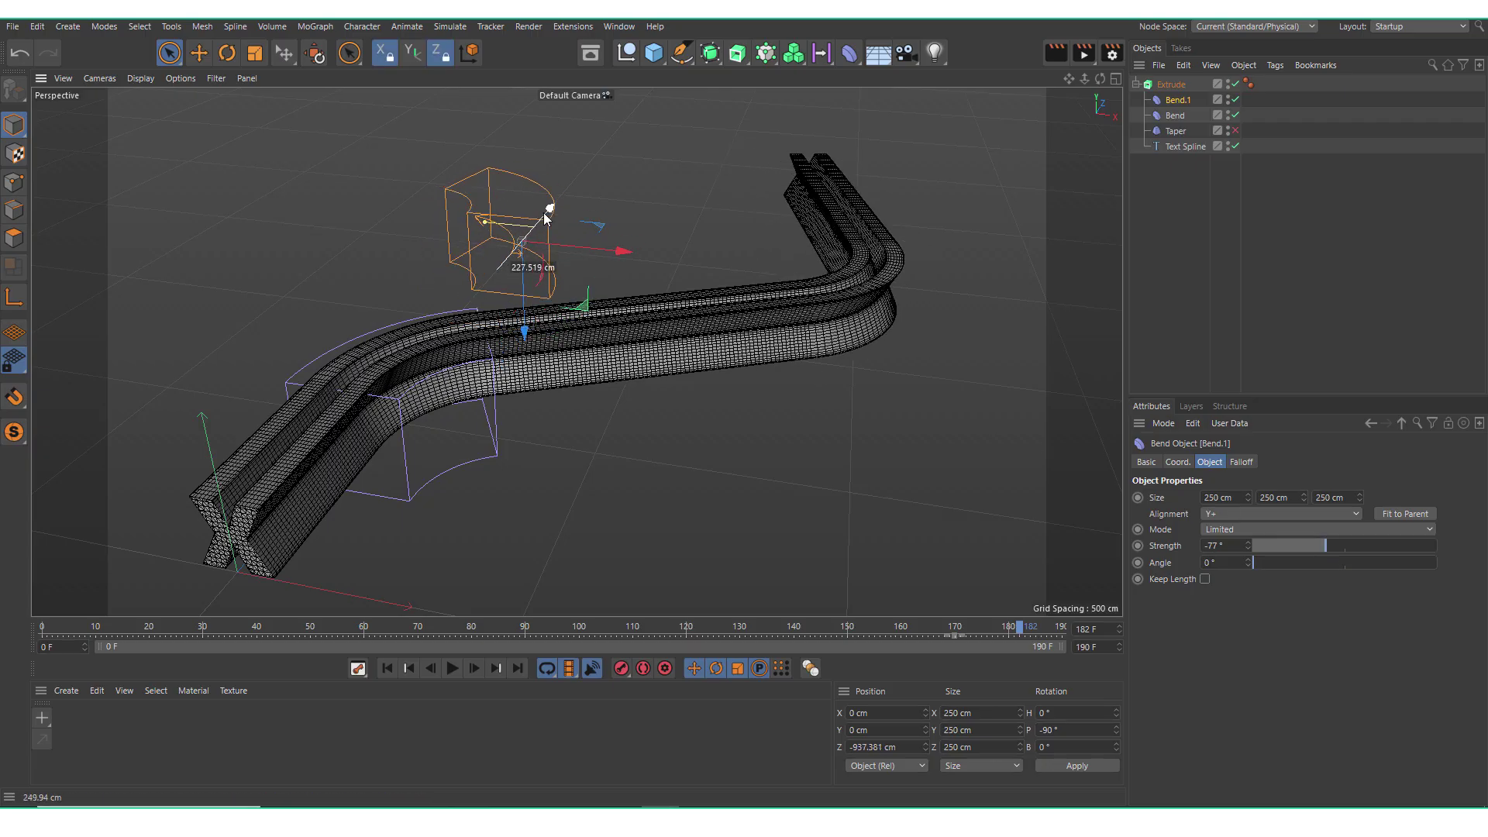
Step: Scrub the timeline to check the double bend and switch the Taper deformer back on
drag(928, 626, 1006, 632)
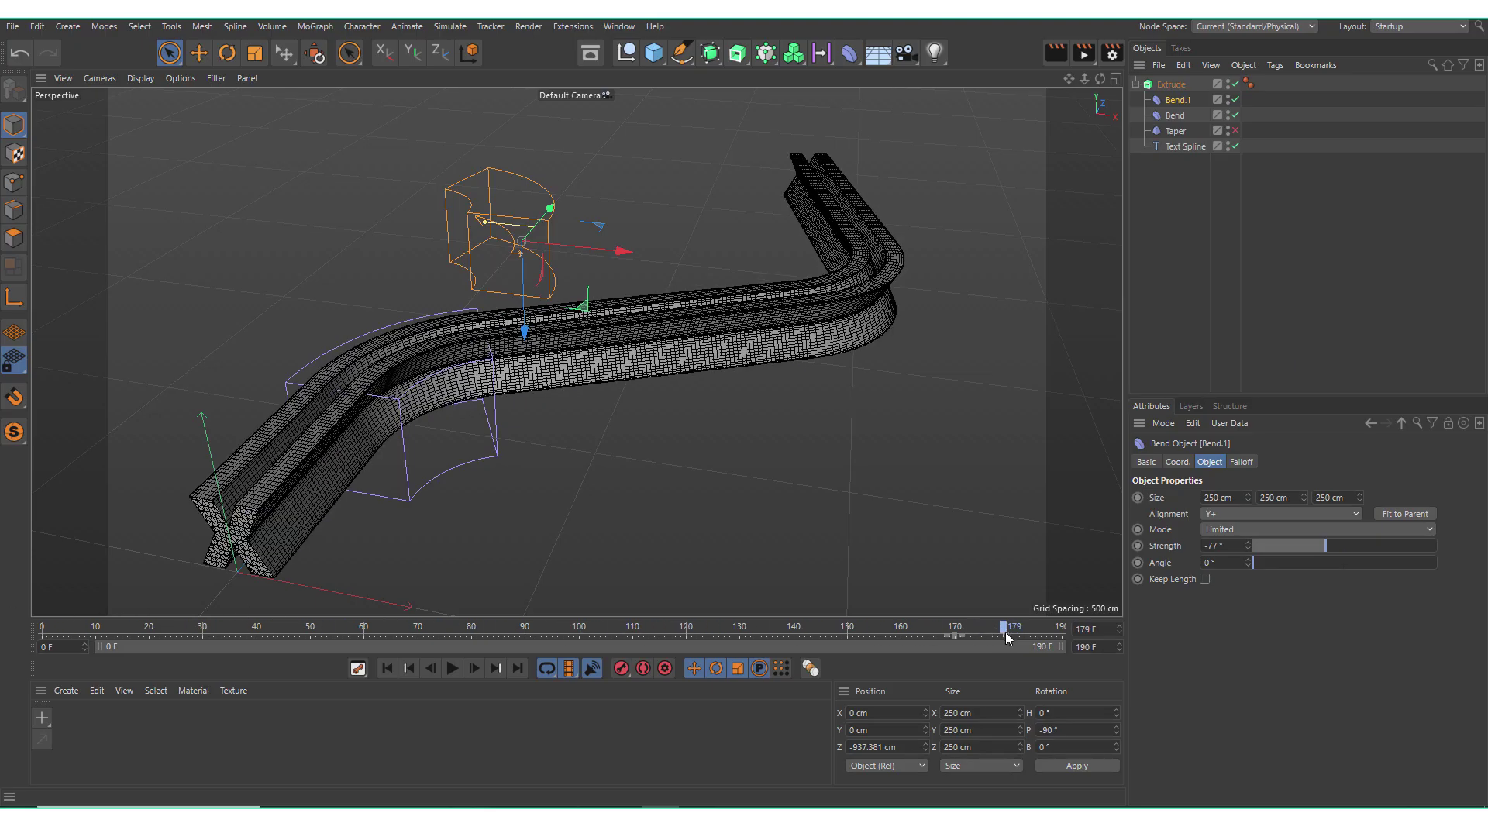
click(1237, 131)
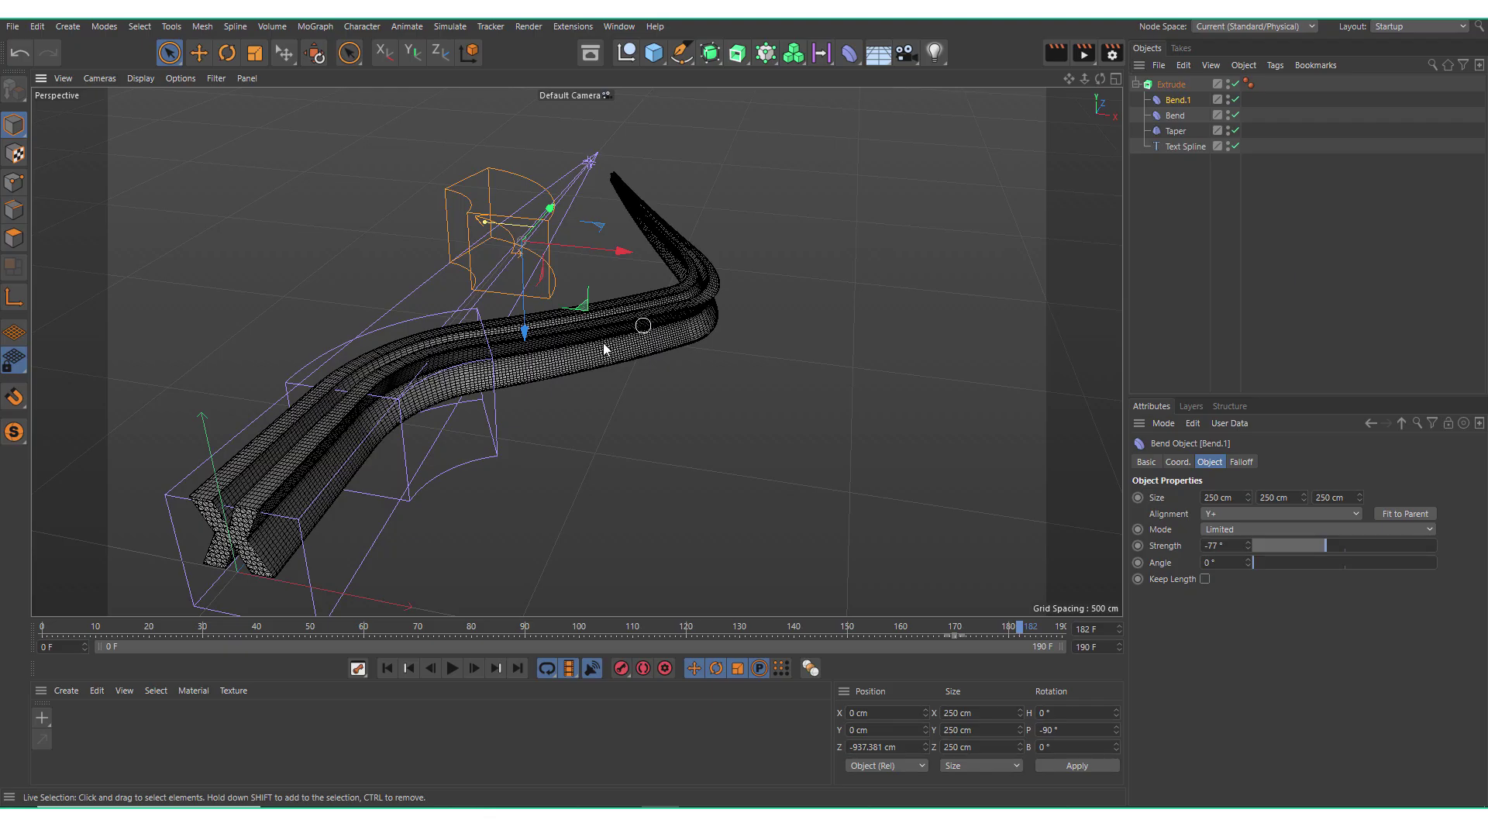
alt+drag(603, 343, 528, 367)
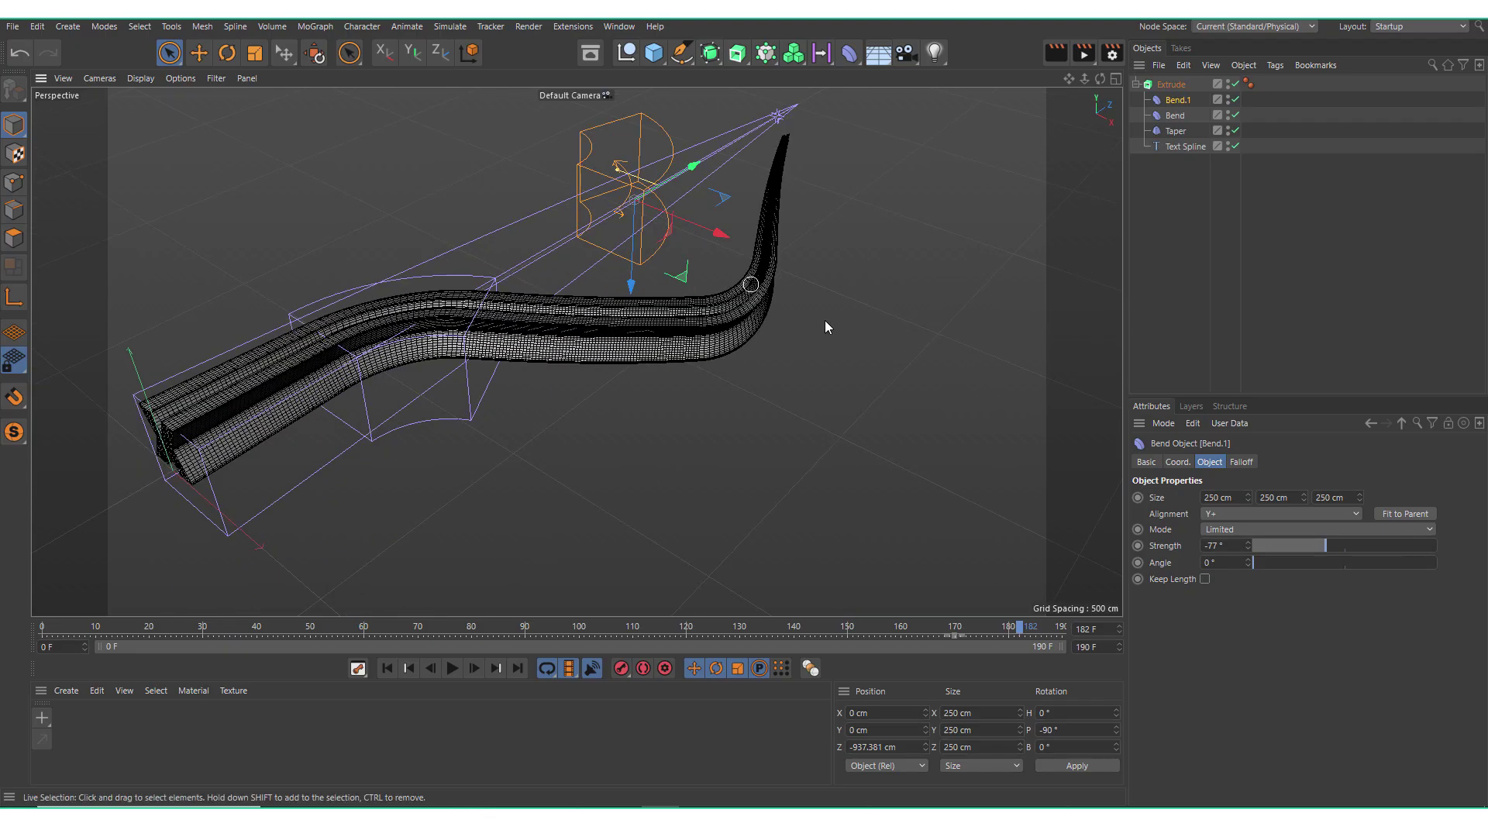
Step: Set the Y size of Bend.1 to 788 cm and the Y size of the first Bend to 418 cm
drag(1303, 497, 1303, 80)
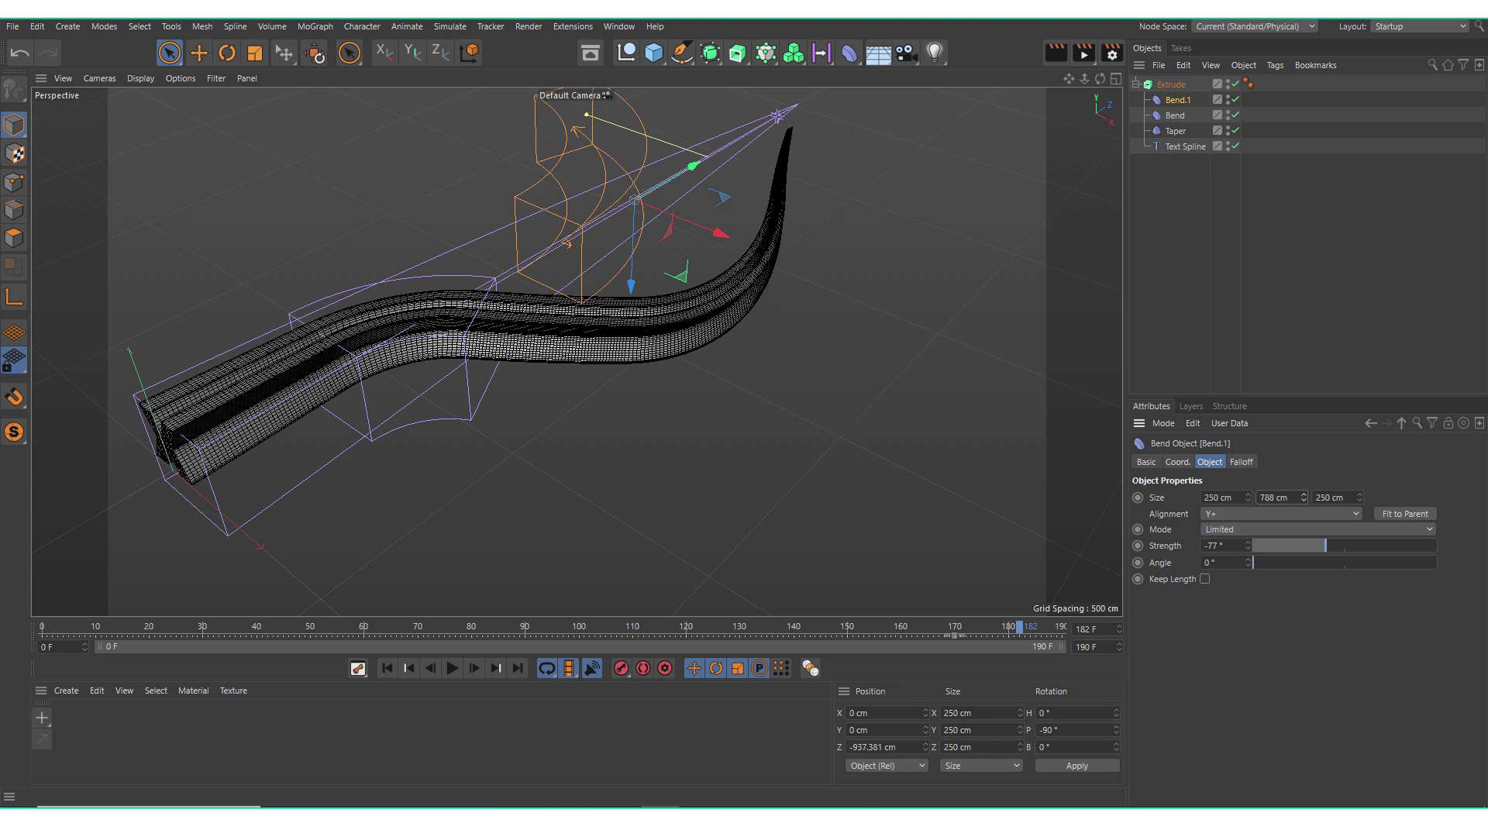
alt+drag(510, 326, 552, 313)
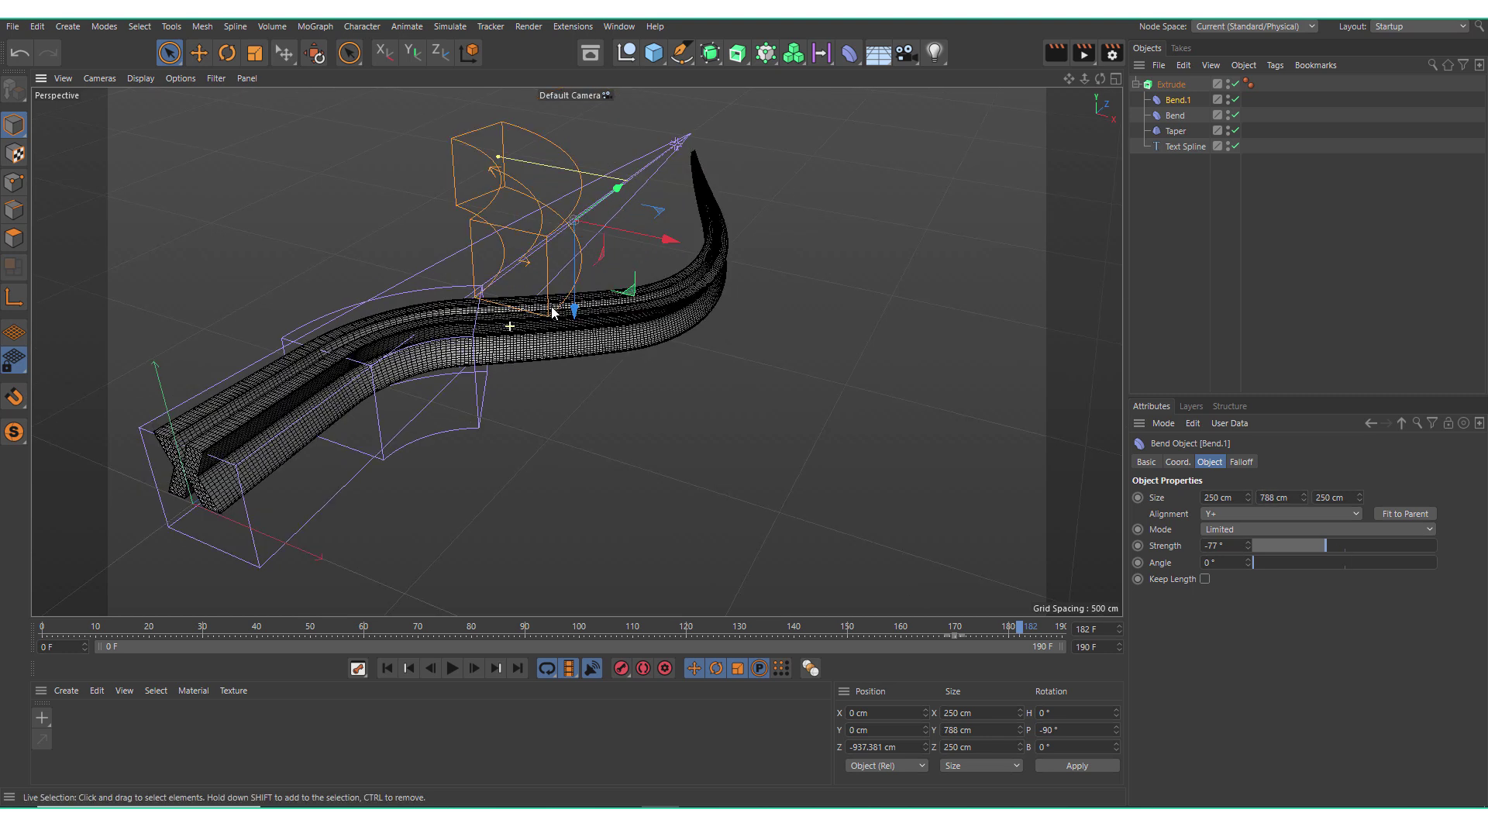
click(1178, 116)
drag(1303, 497, 1304, 366)
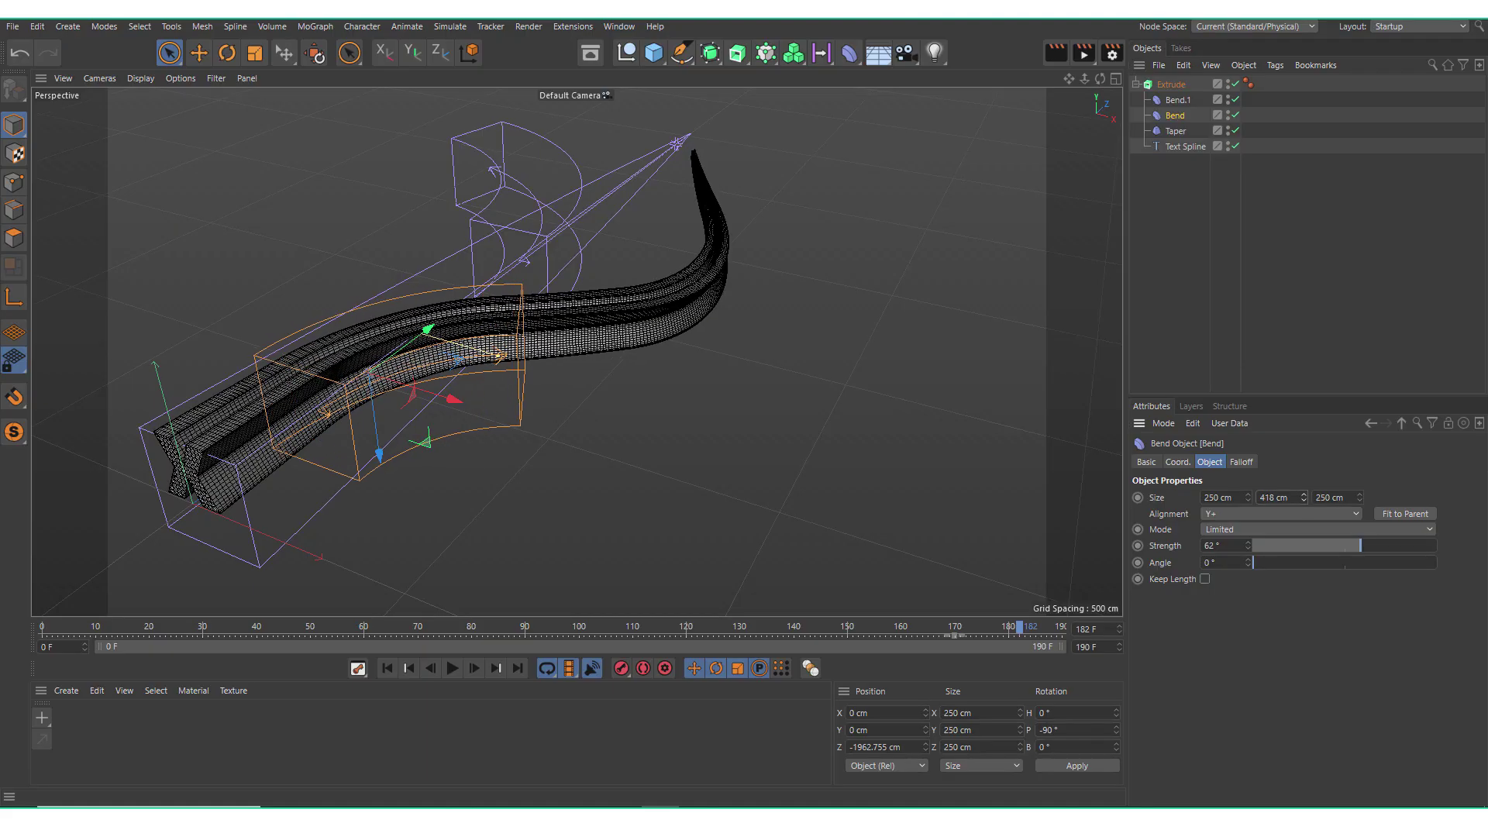
Step: Play the animation from the first frame, hide the Bend and Taper deformer cages in the viewport, and stop the playback
click(387, 668)
click(453, 668)
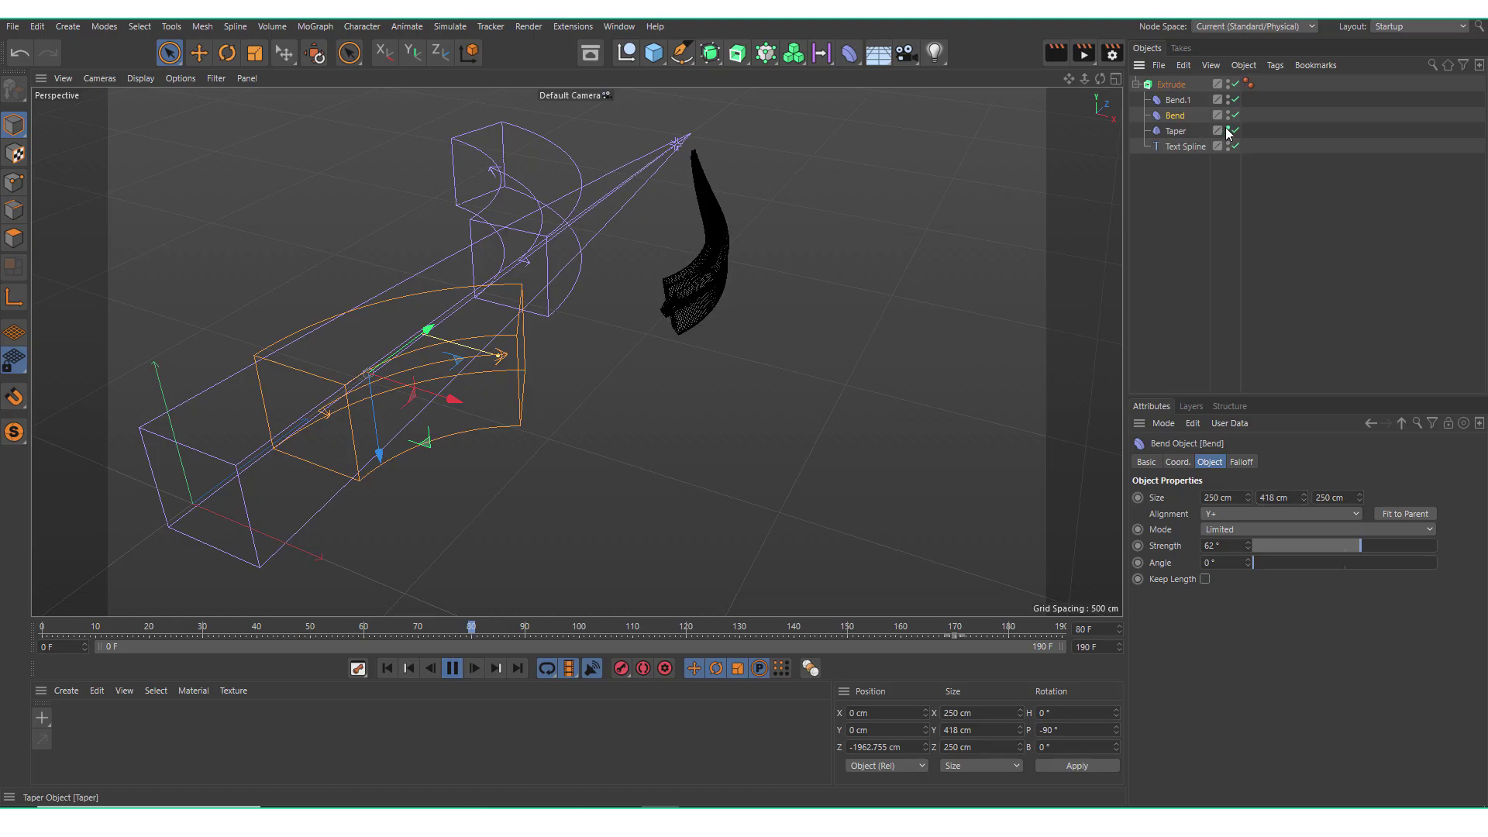
click(1229, 99)
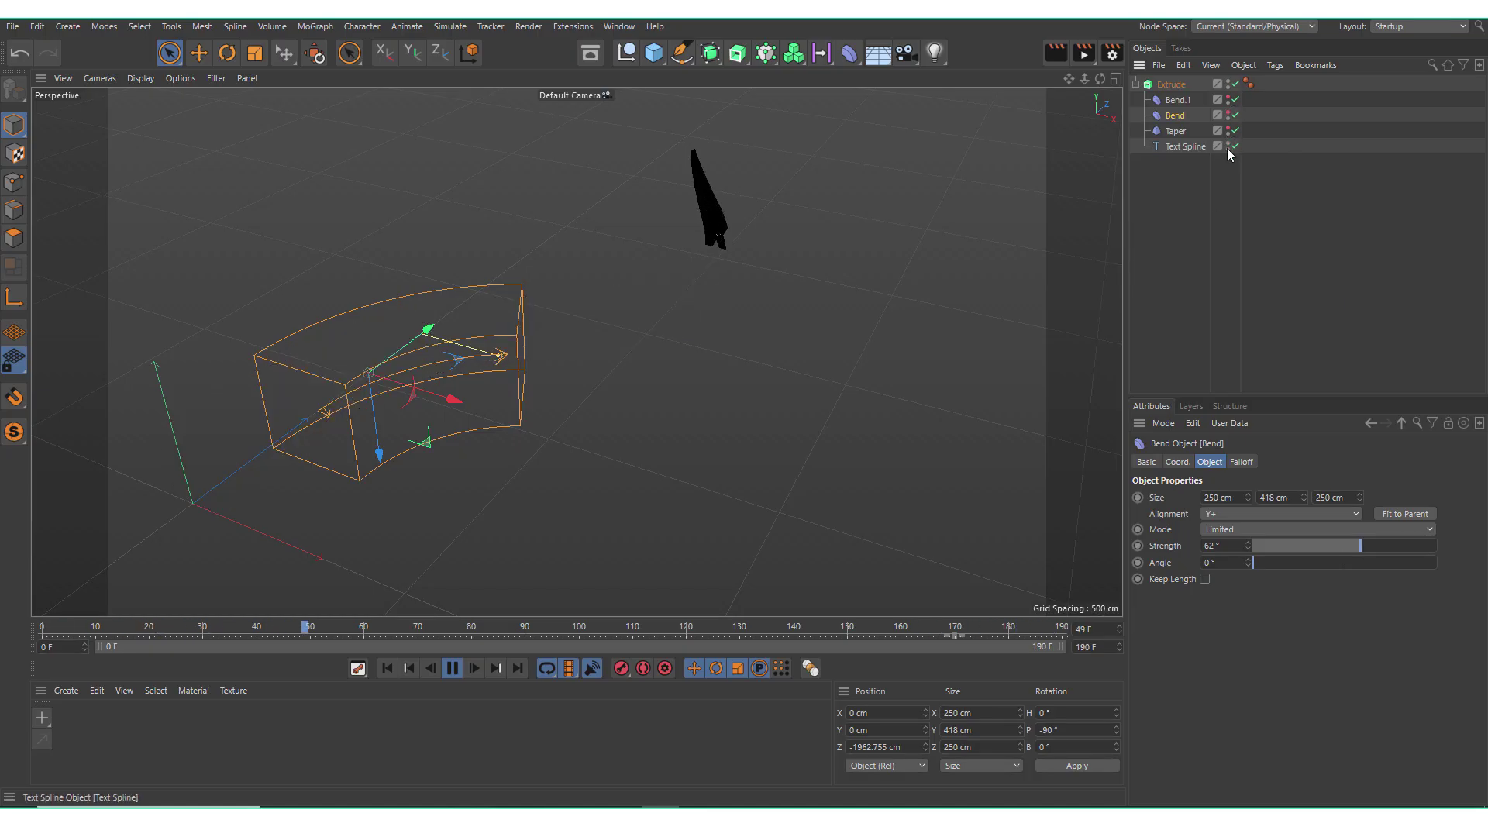
click(1203, 291)
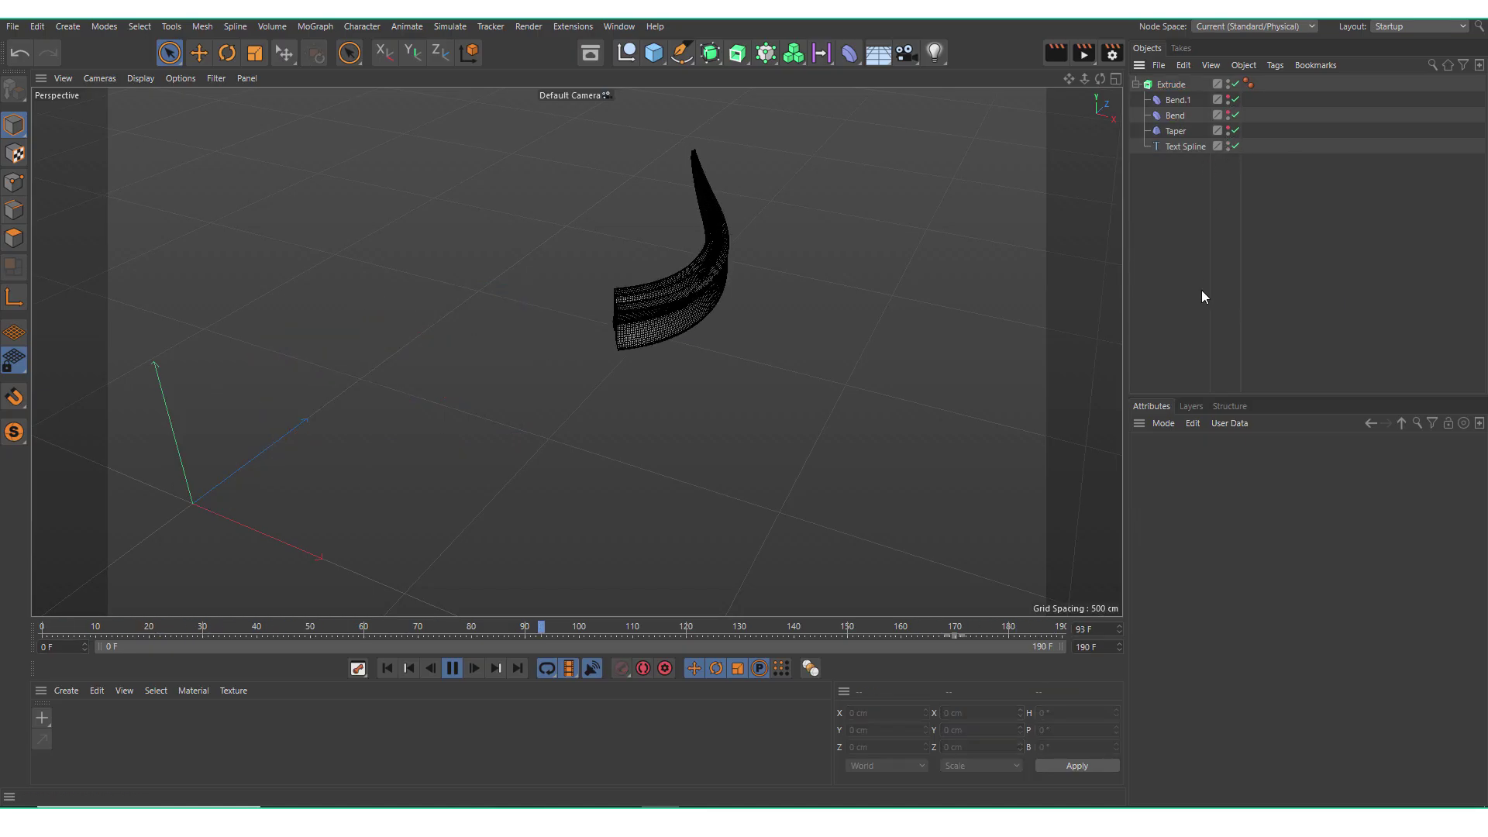
click(1175, 130)
click(1177, 118)
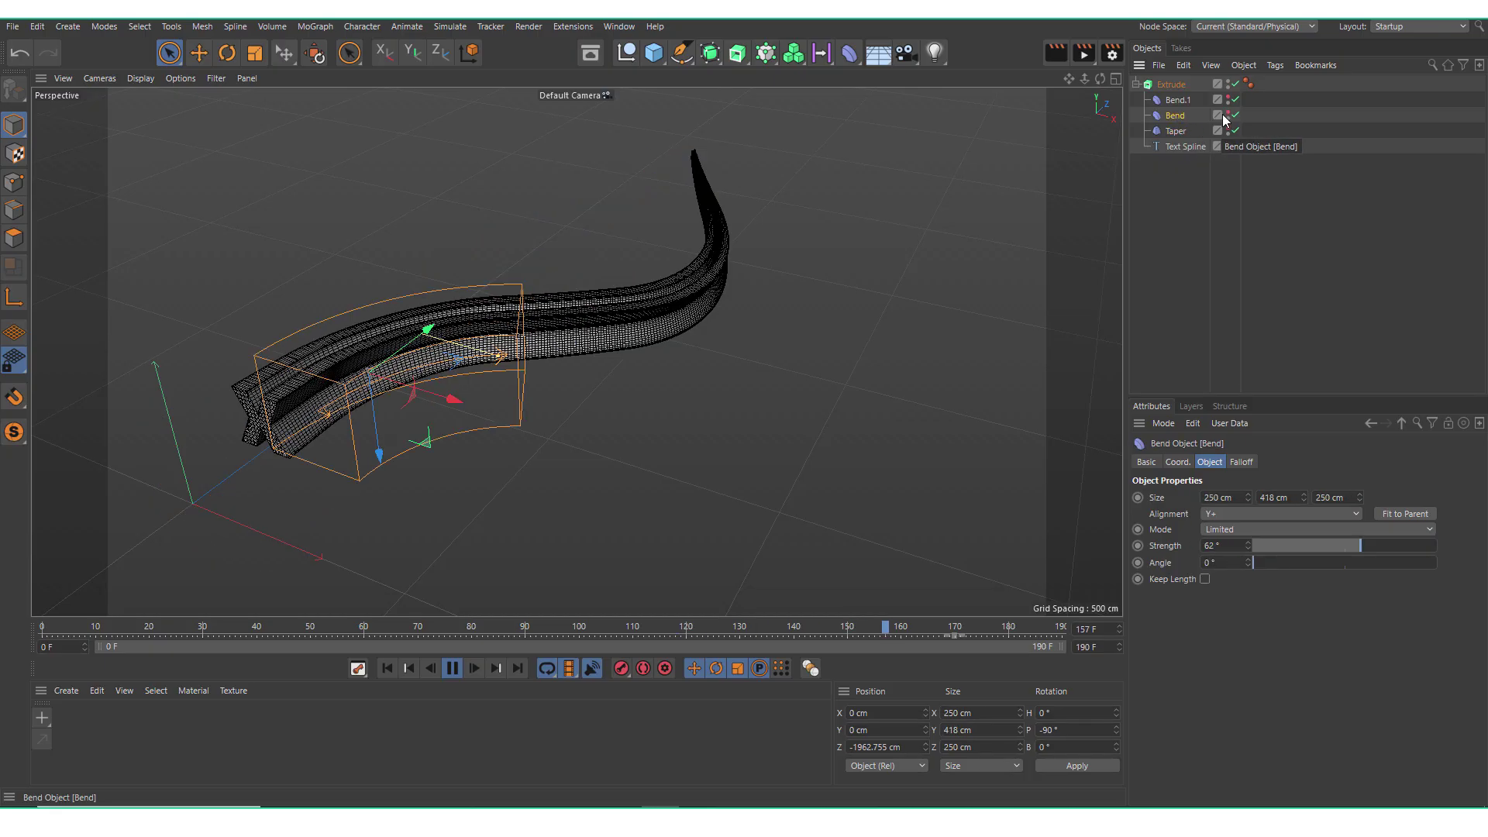
click(454, 668)
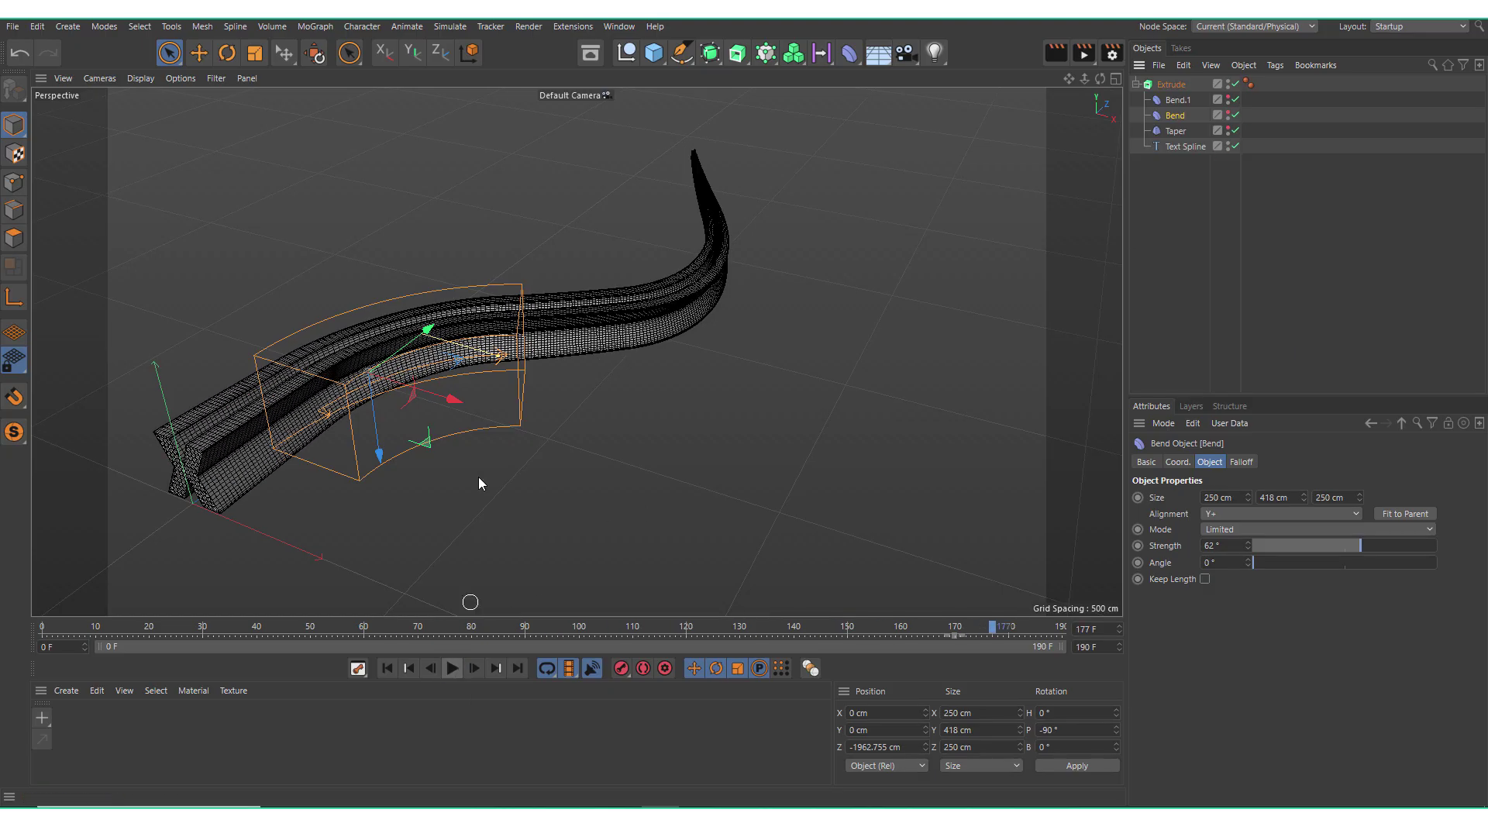
Step: Add a Floor object beneath the bent X, create a new material and open it for editing
alt+drag(501, 302, 611, 302)
drag(879, 53, 926, 81)
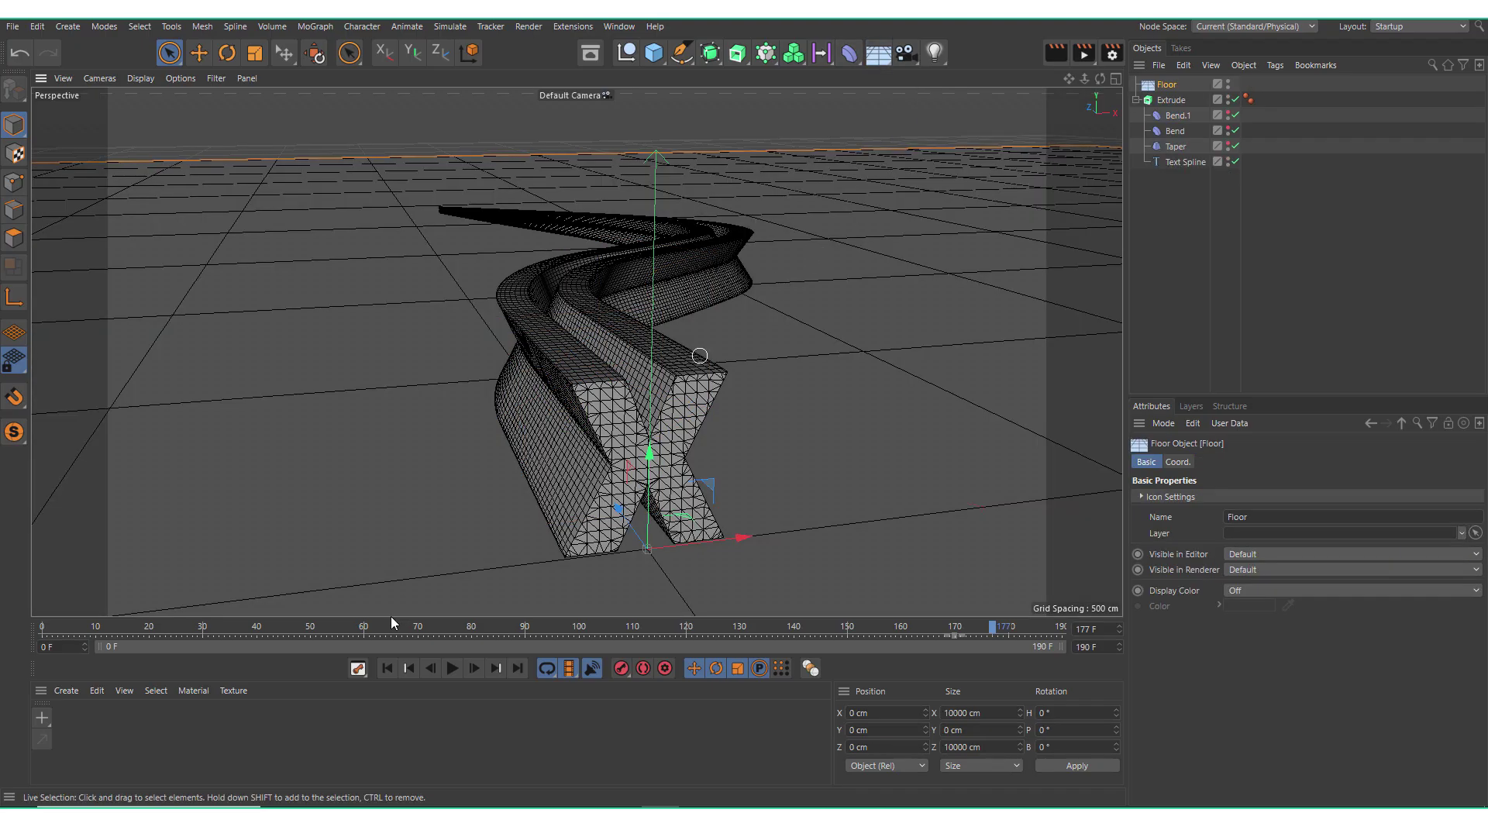
double_click(84, 719)
double_click(68, 720)
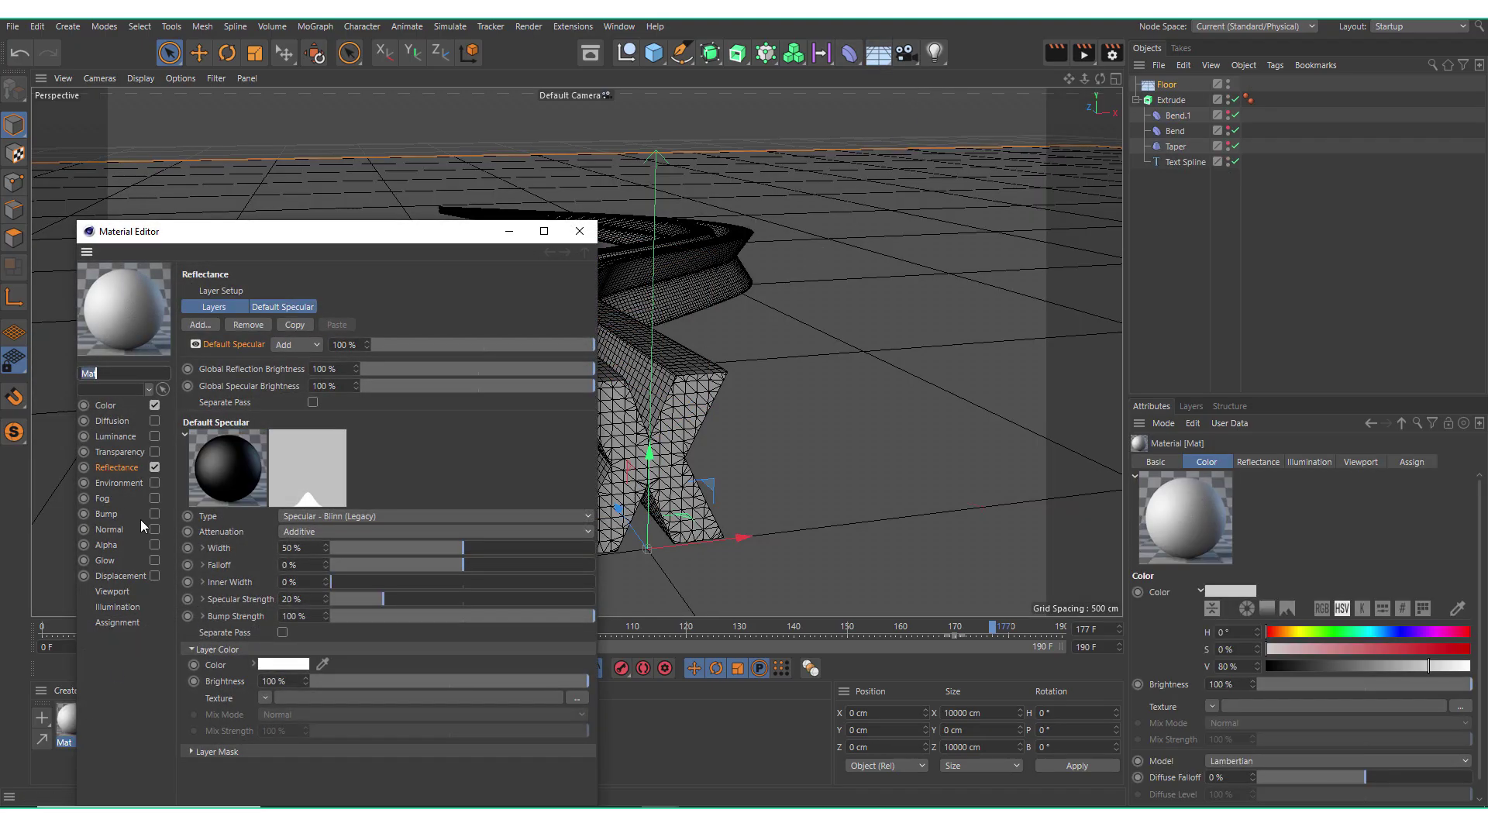
Step: Add a Reflection (Legacy) layer at 42% to the material and reduce its Default Specular layer to 20%
click(200, 325)
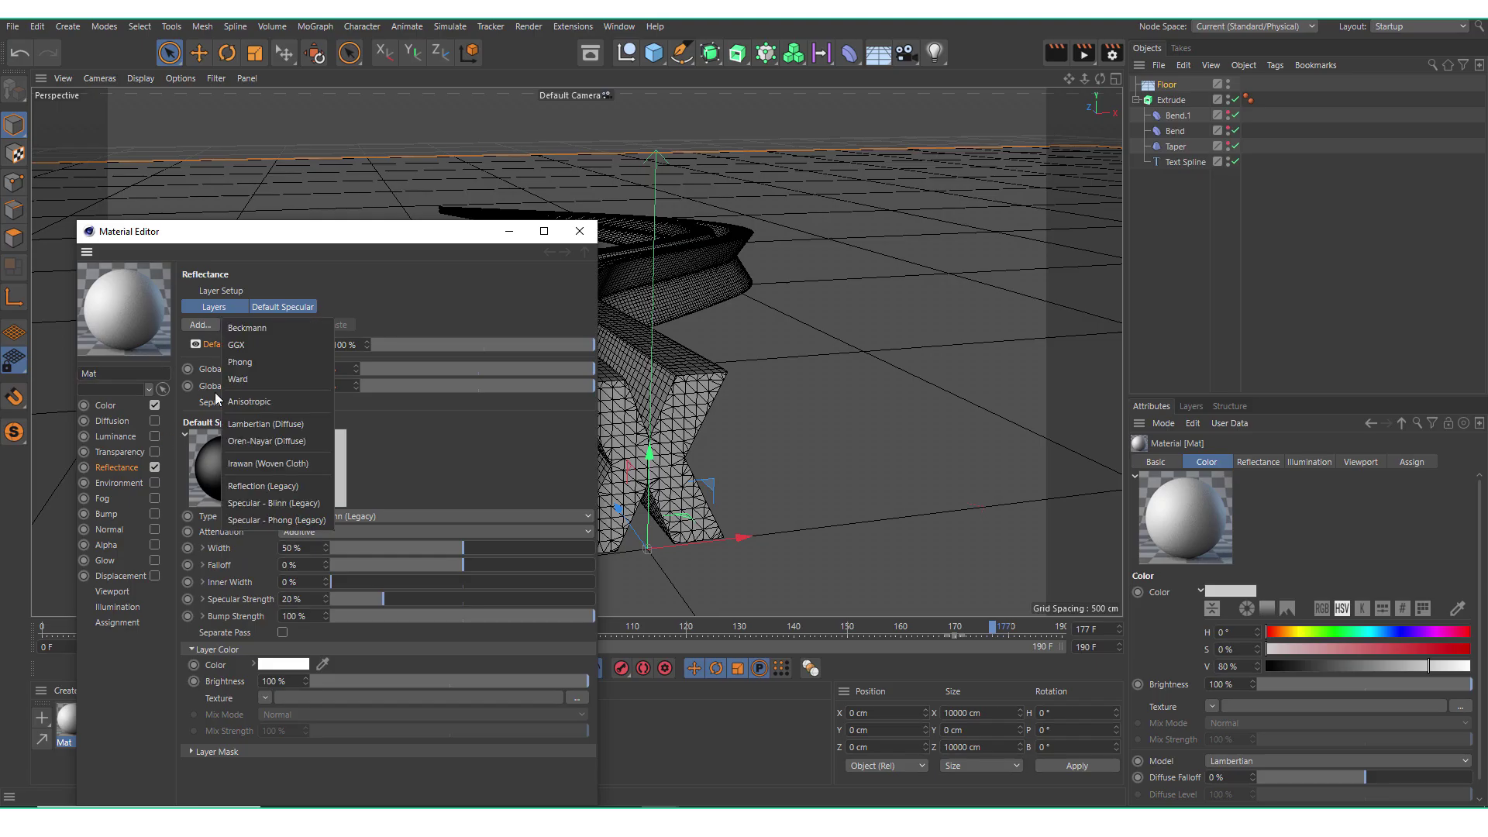
click(256, 486)
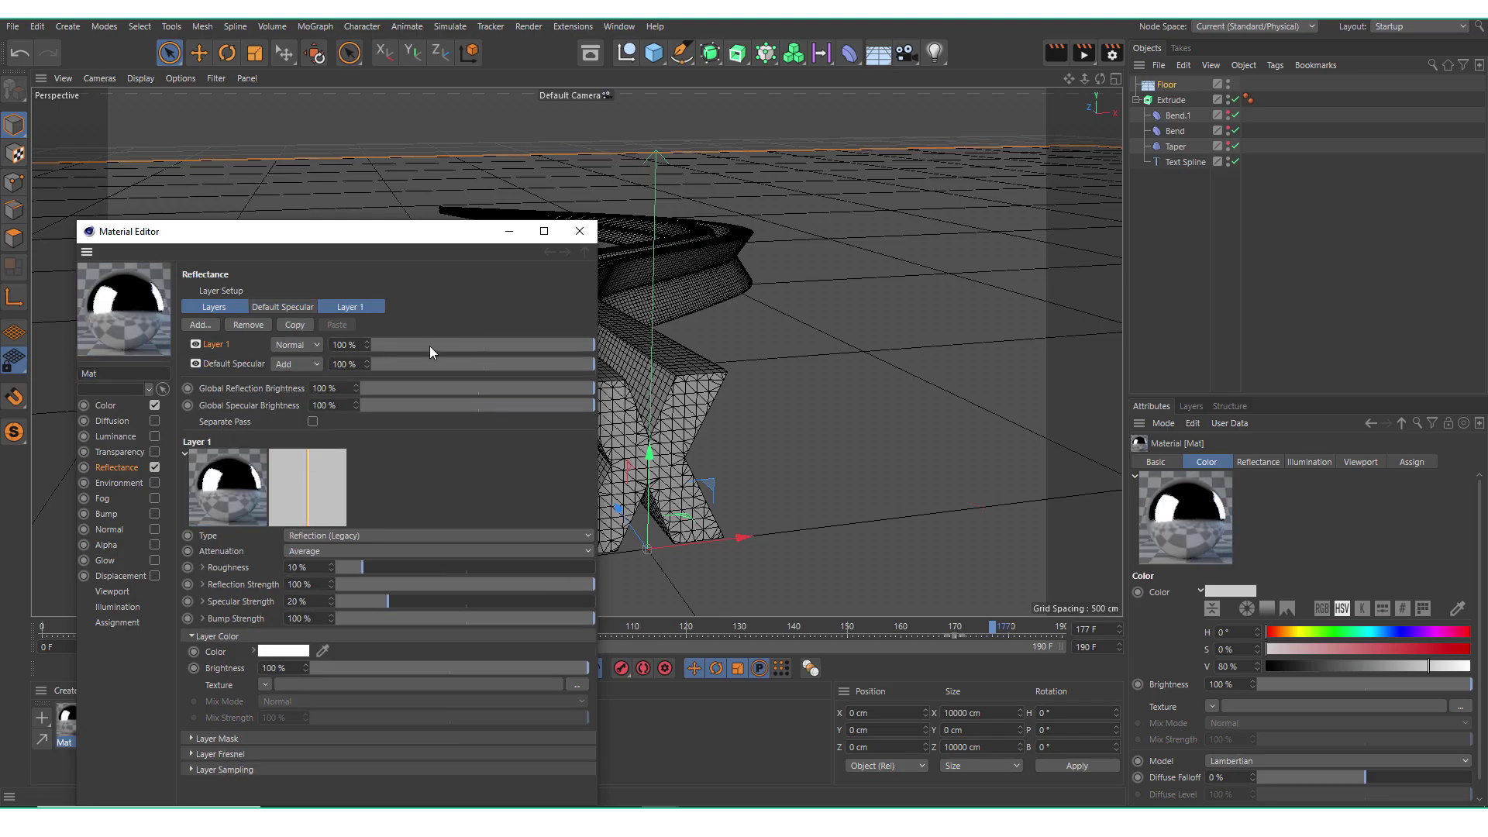
drag(465, 362, 419, 363)
drag(512, 344, 467, 344)
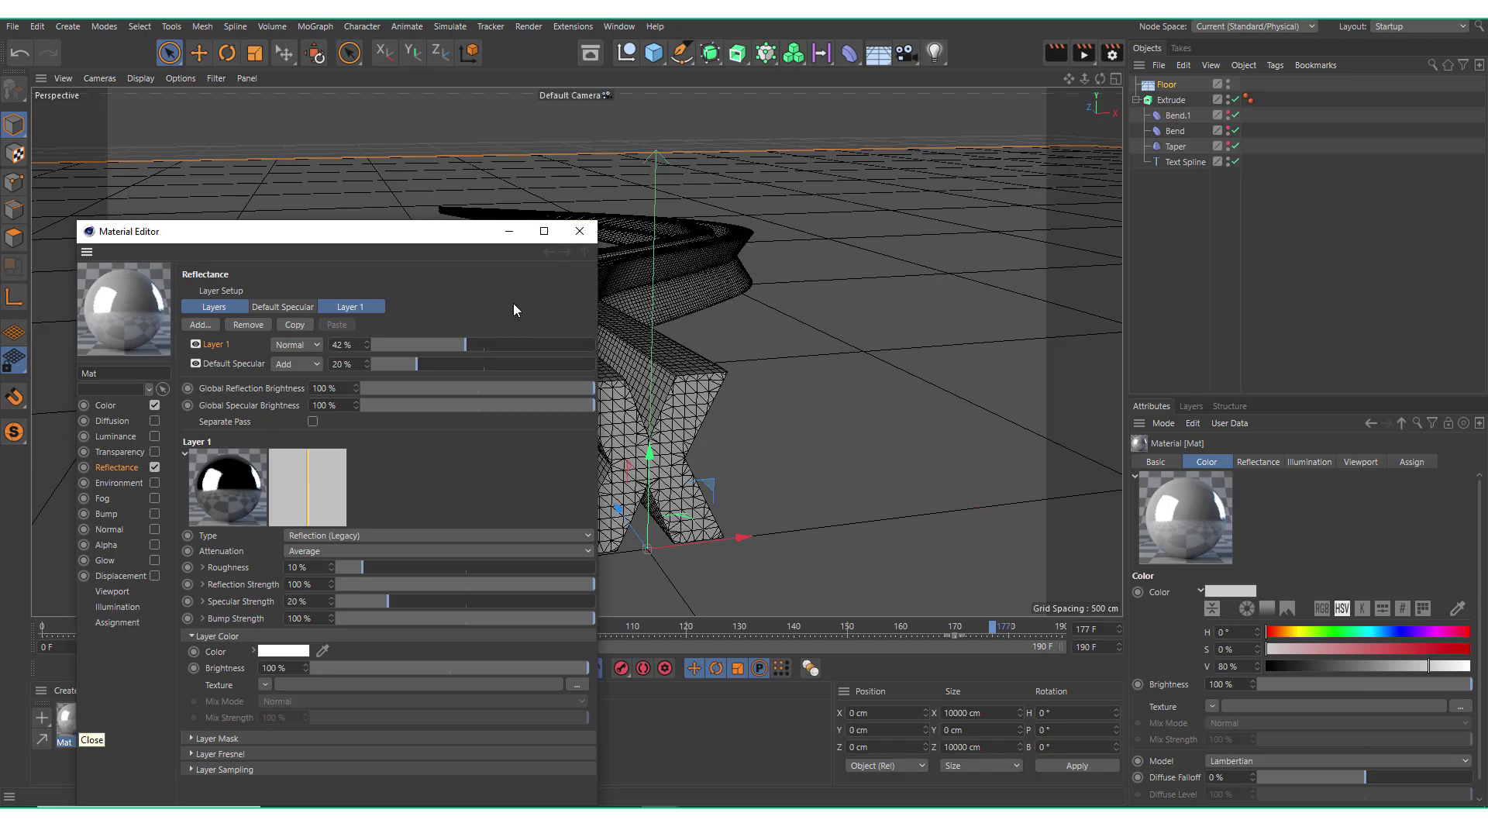
click(579, 237)
Step: Apply the reflective material to the Floor and the Extrude object and render a preview of the view
drag(72, 721, 902, 391)
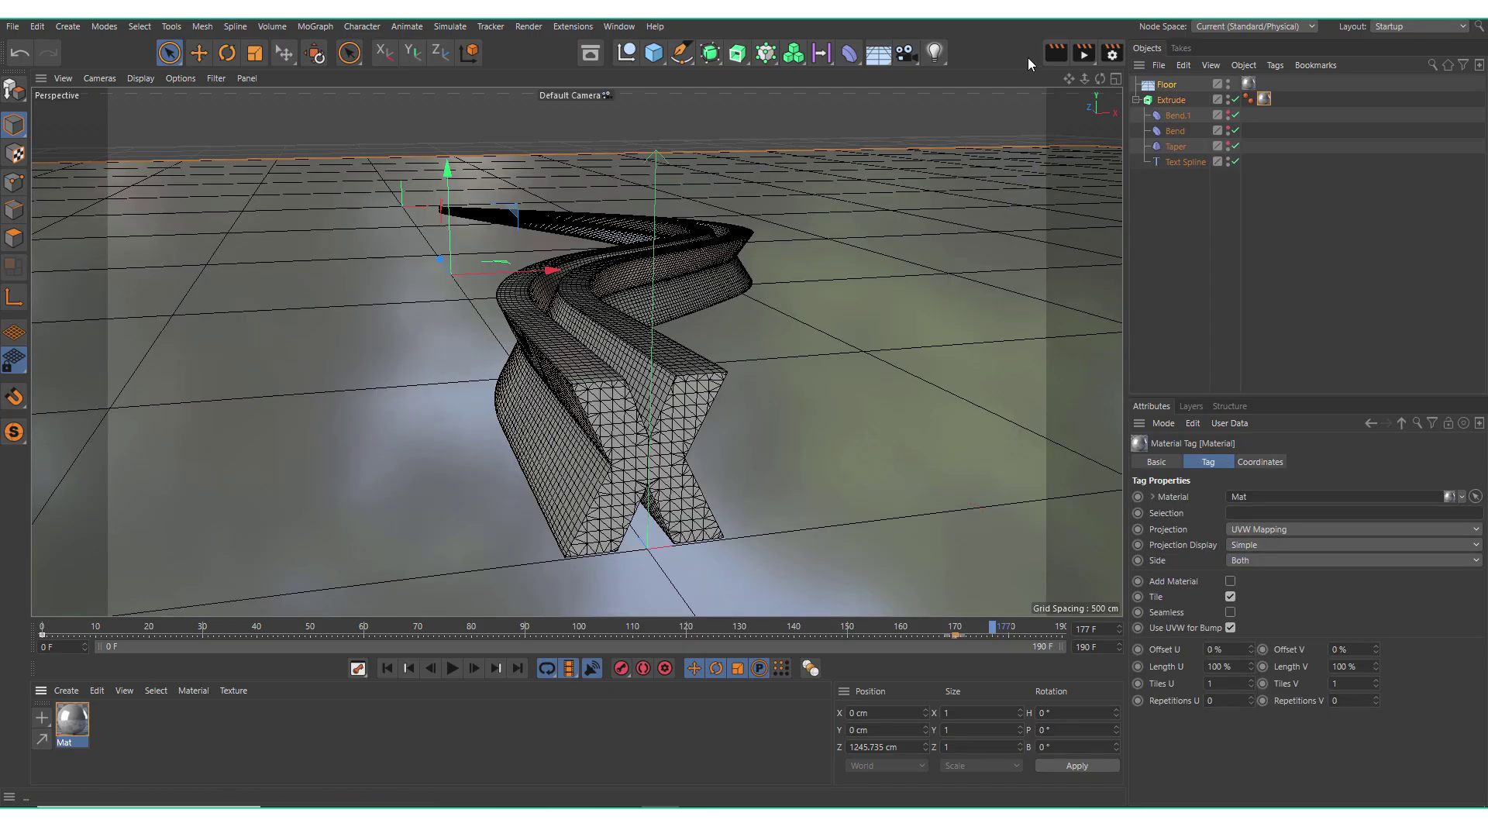
click(1055, 54)
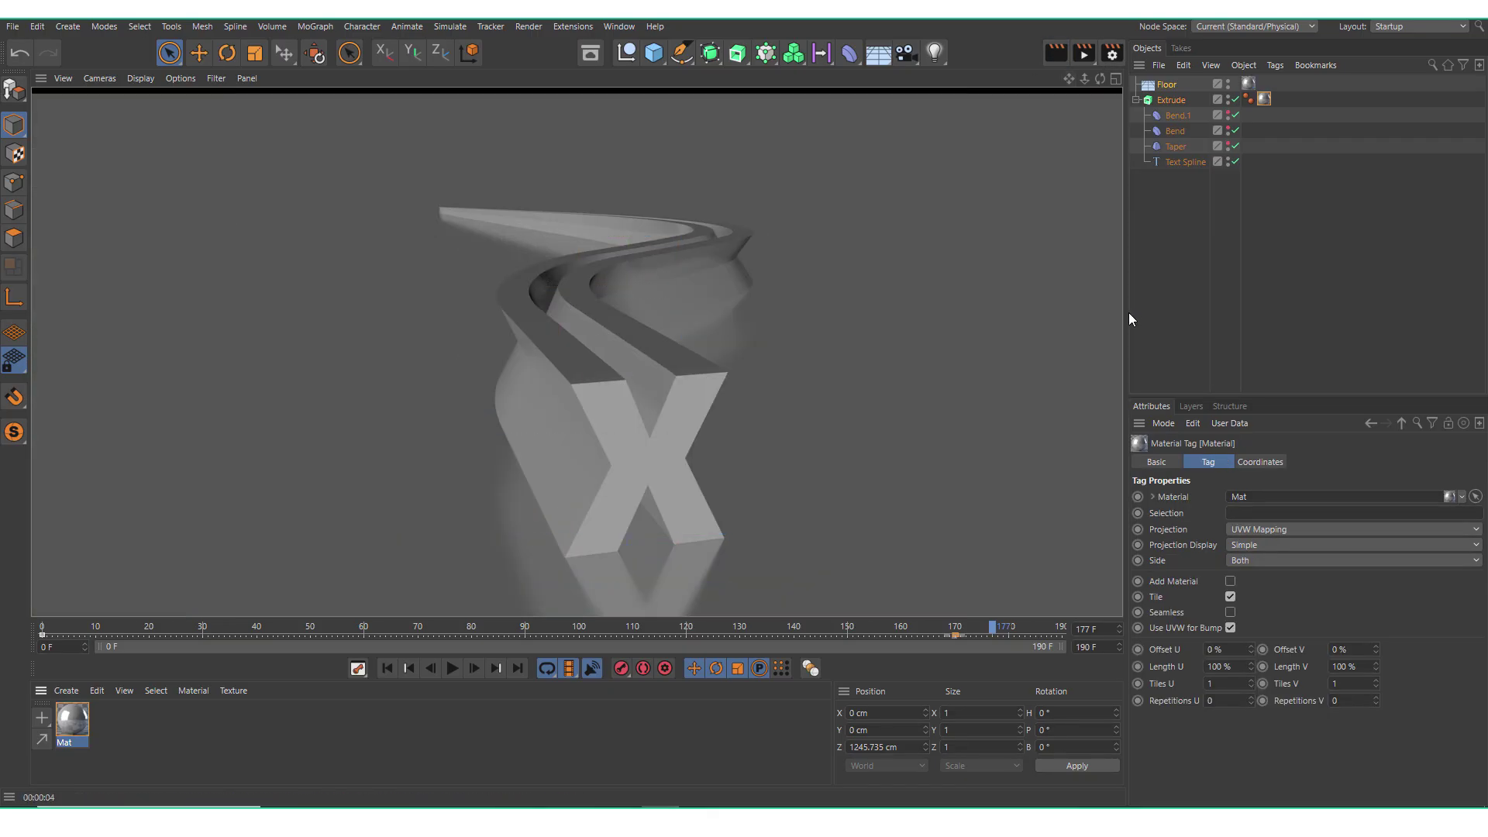
Step: Add the Ambient Occlusion effect to the render settings
click(1111, 53)
click(868, 314)
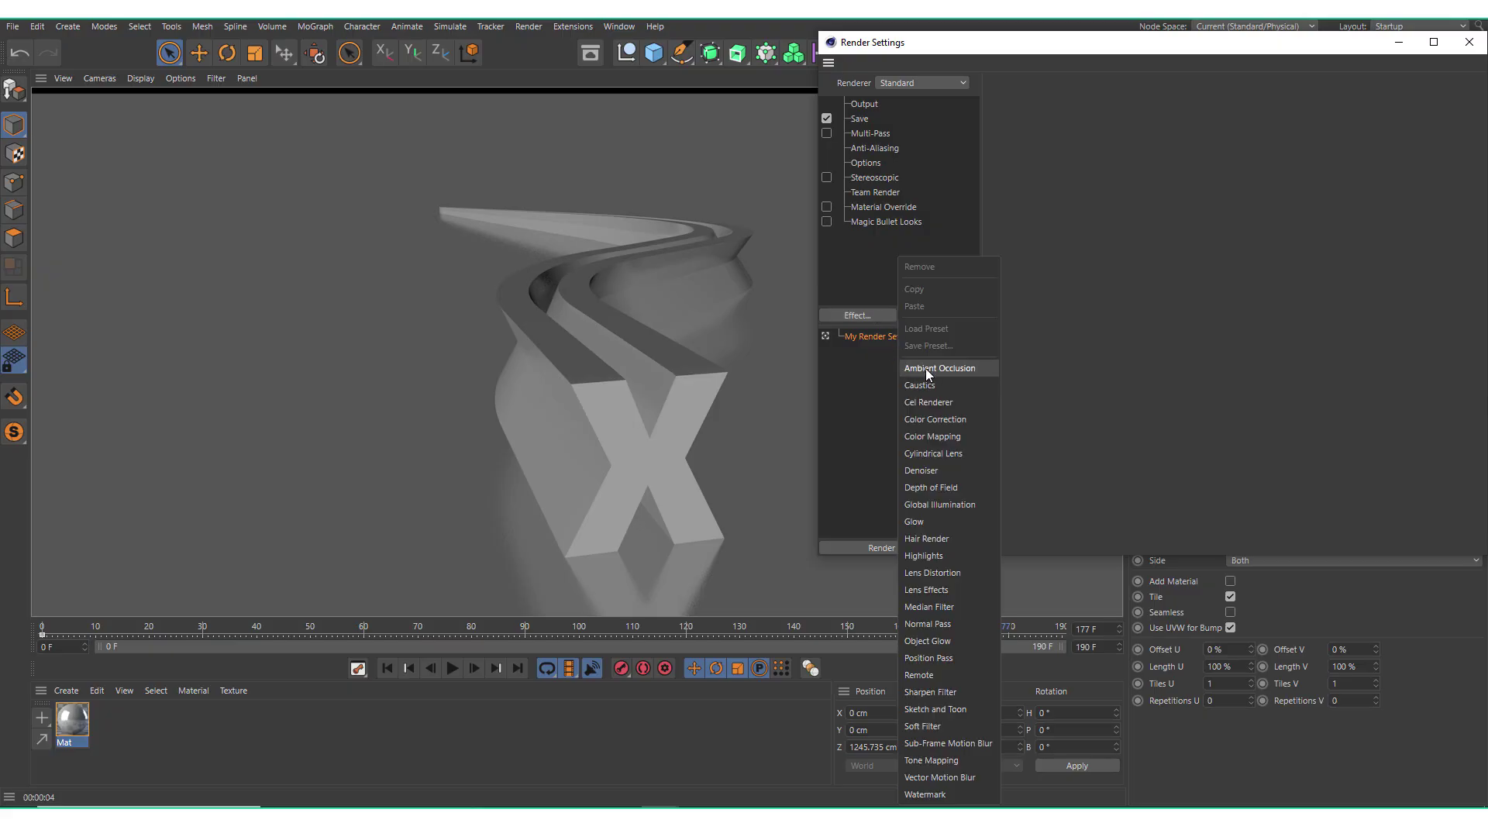
click(928, 369)
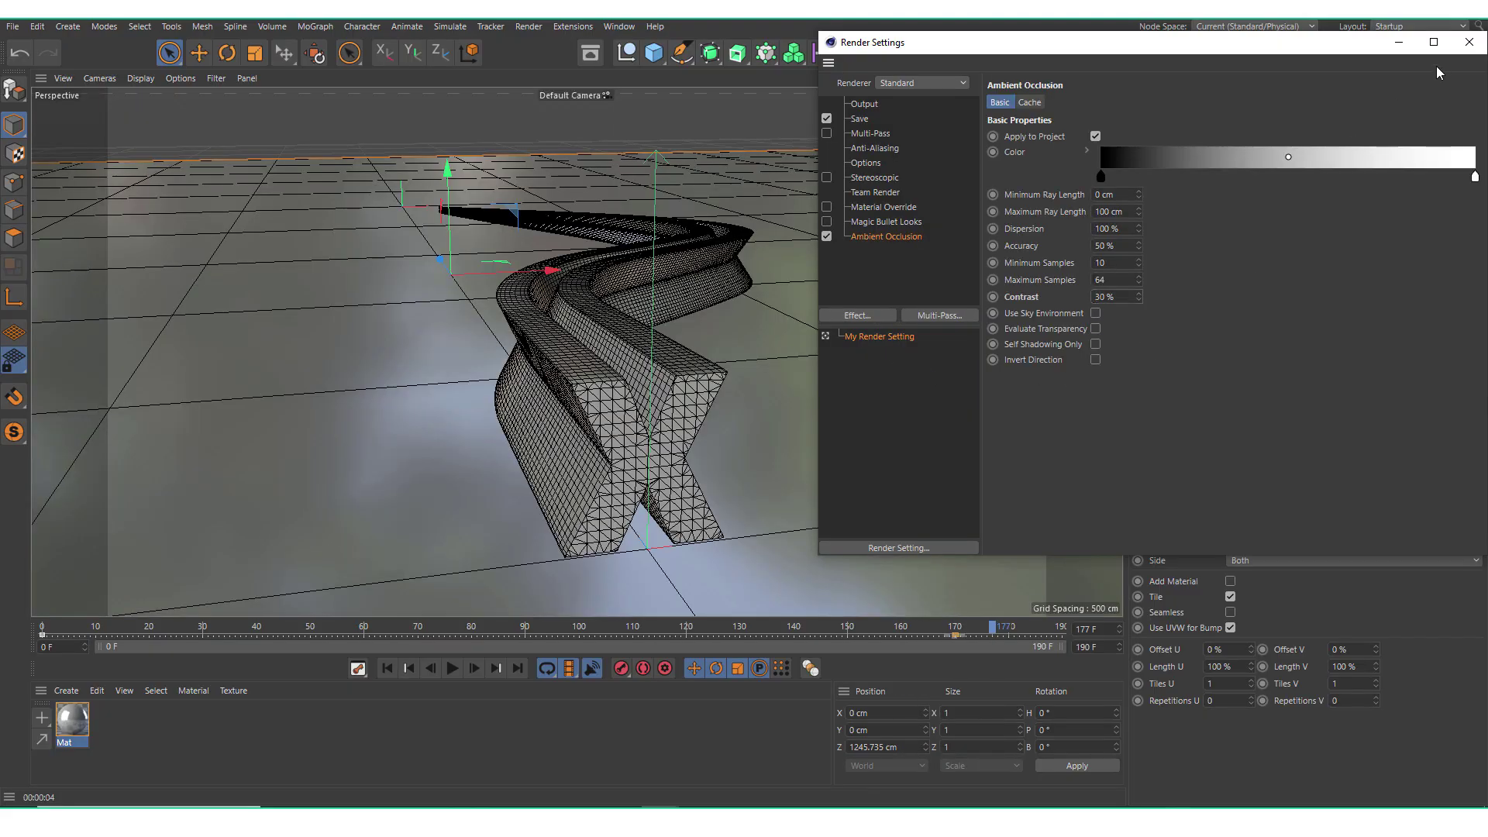
click(1470, 43)
Step: Render a preview of the scene from a closer side angle of the X's front face
scroll(655, 325, up, 3)
alt+drag(636, 365, 593, 319)
key(ctrl+r)
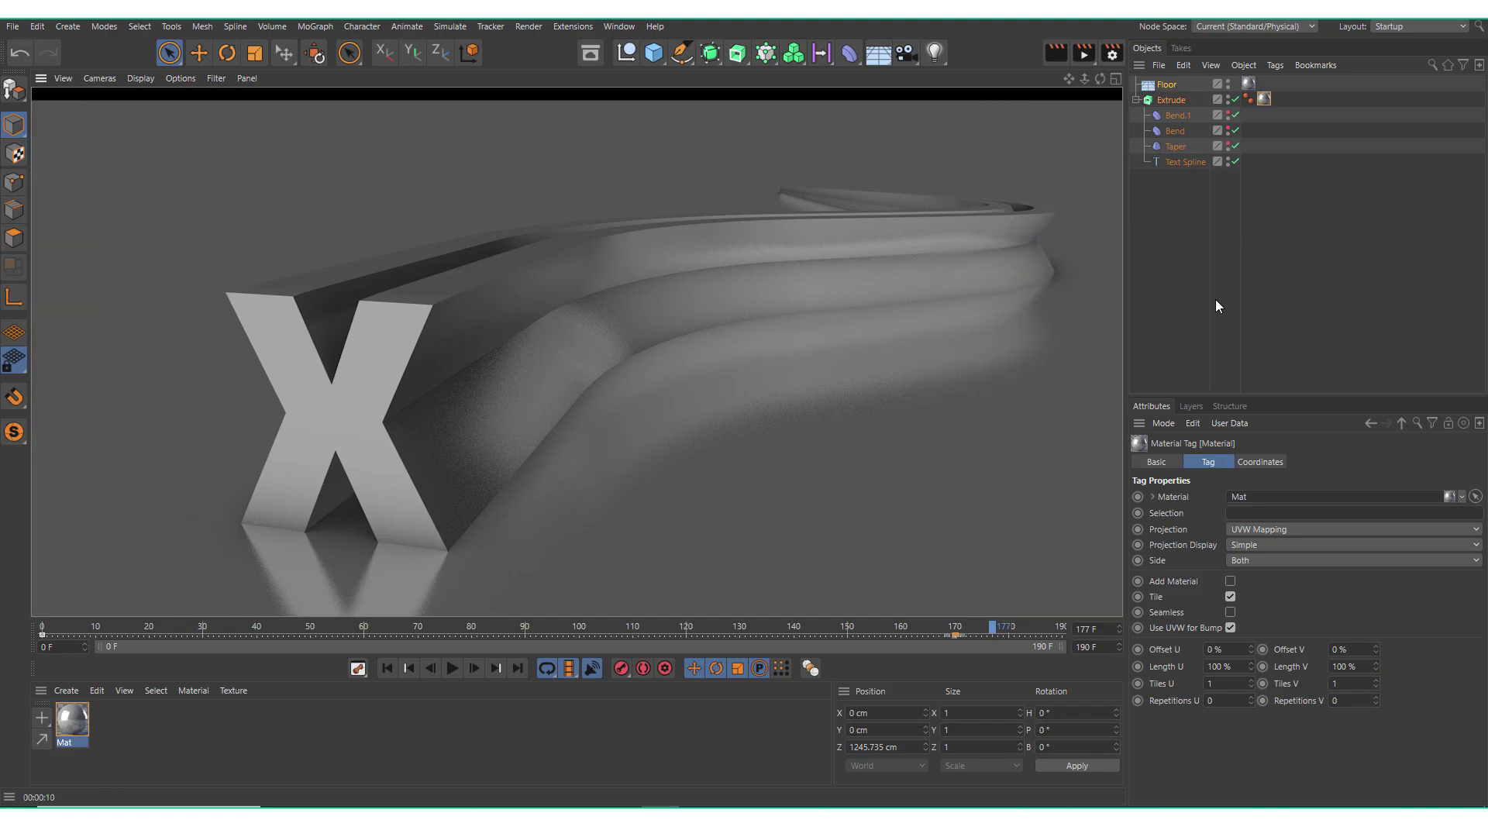
Step: Add a Physical Sky to the scene and load the grey overcast weather preset for it
click(878, 53)
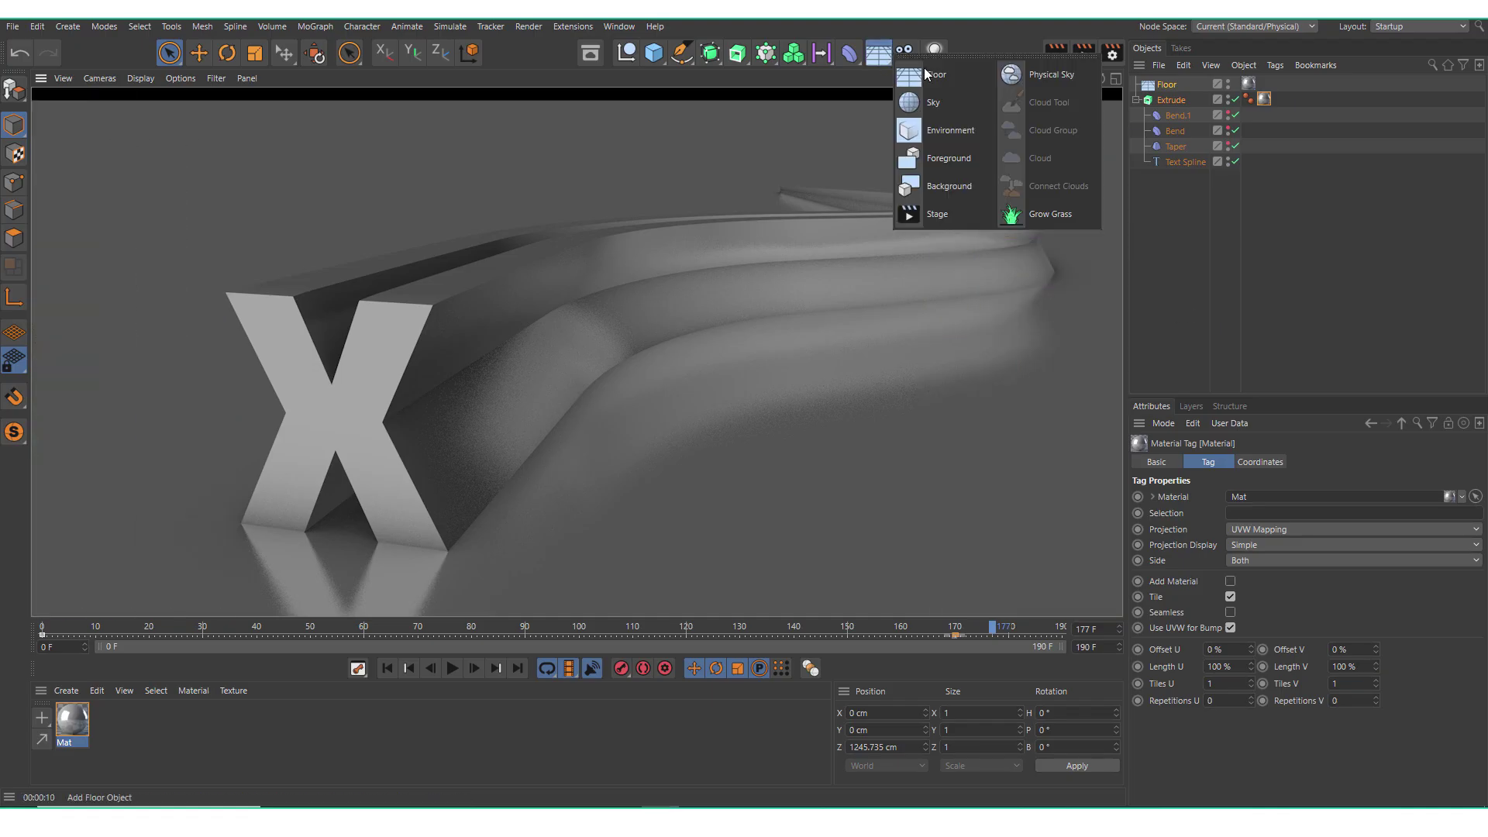
click(1063, 74)
click(1276, 672)
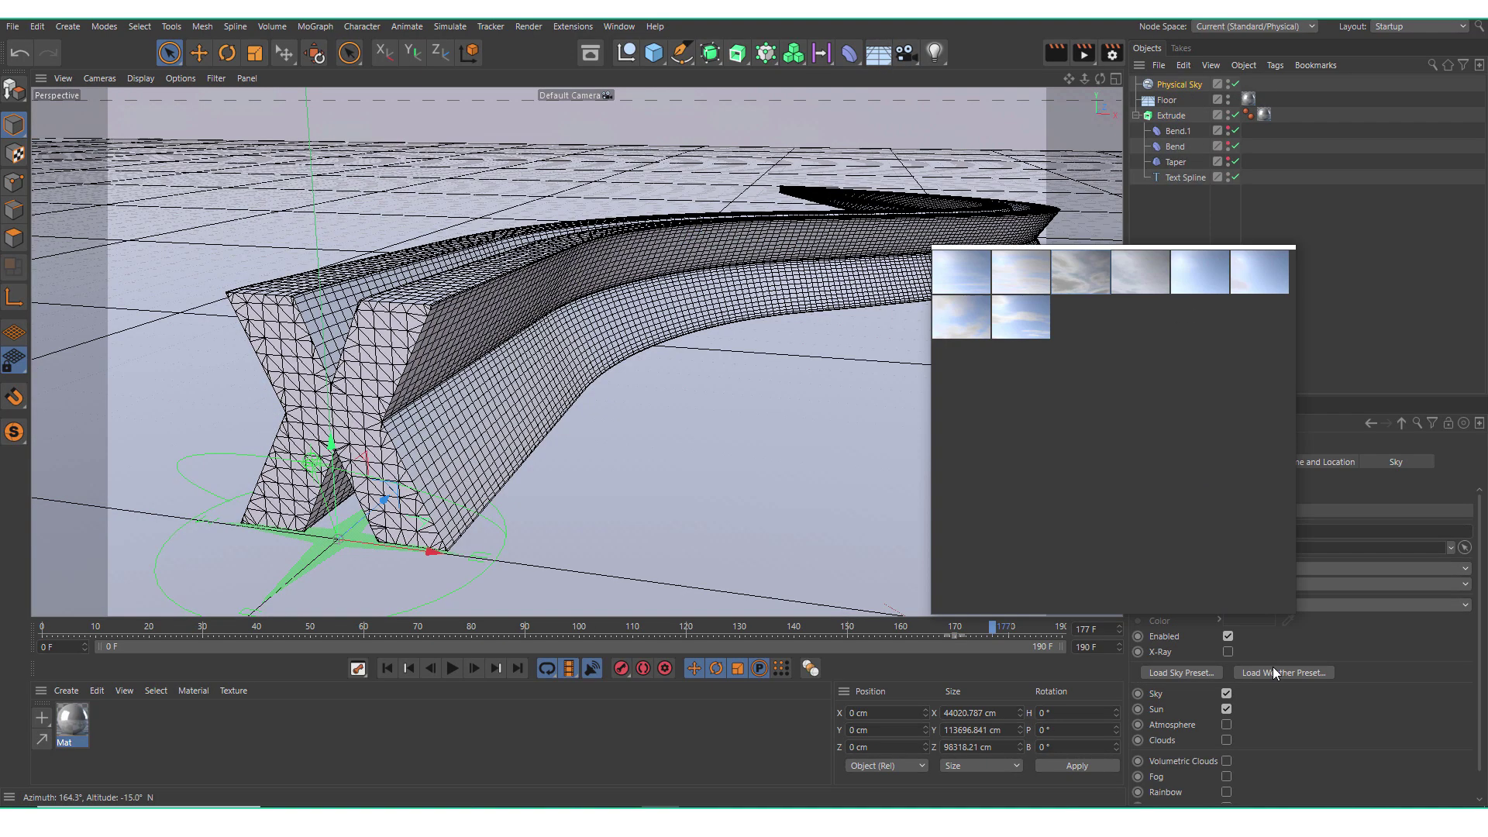
click(1129, 272)
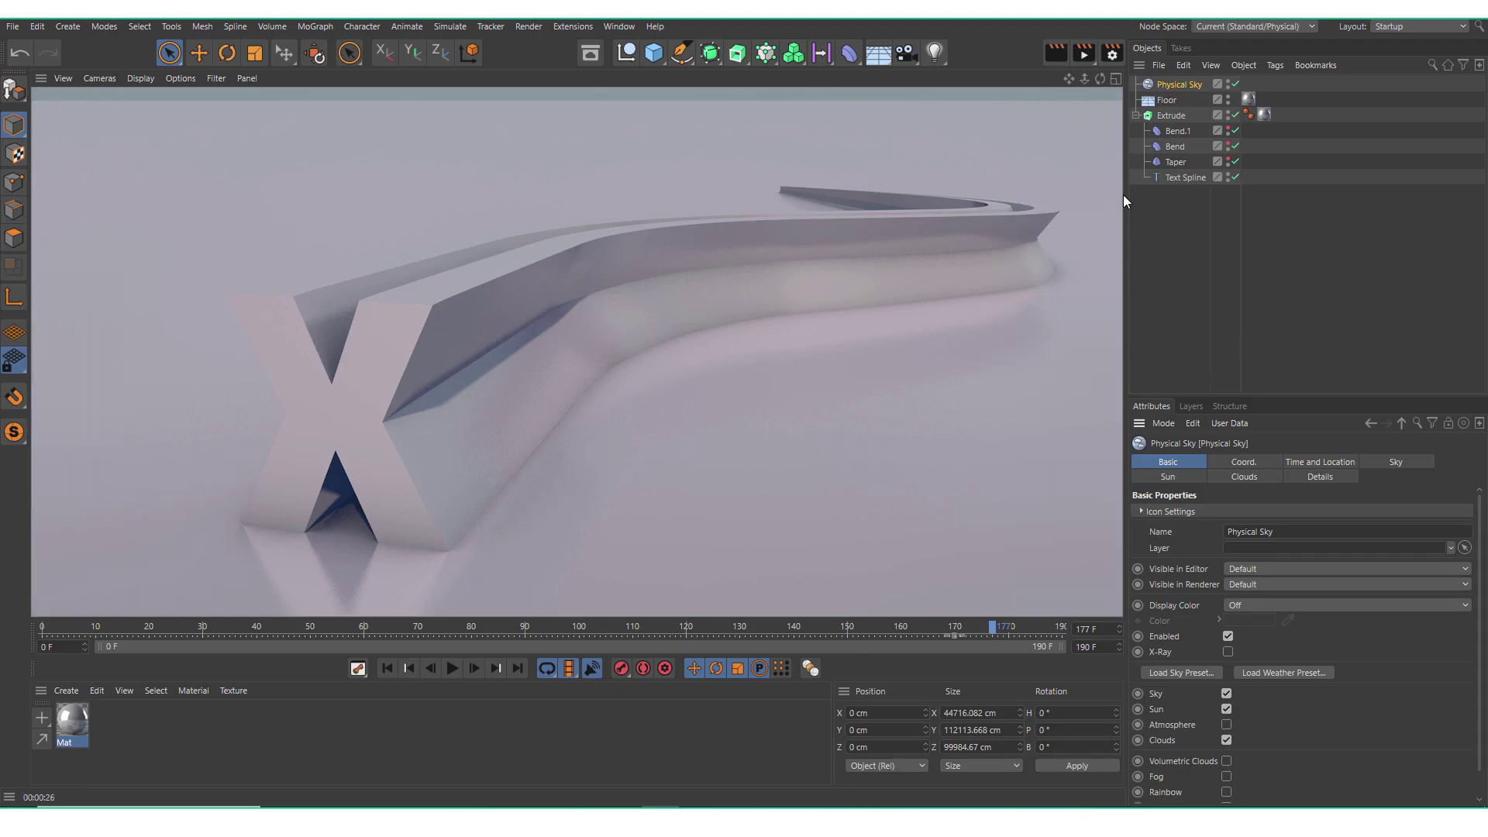
key(ctrl+b)
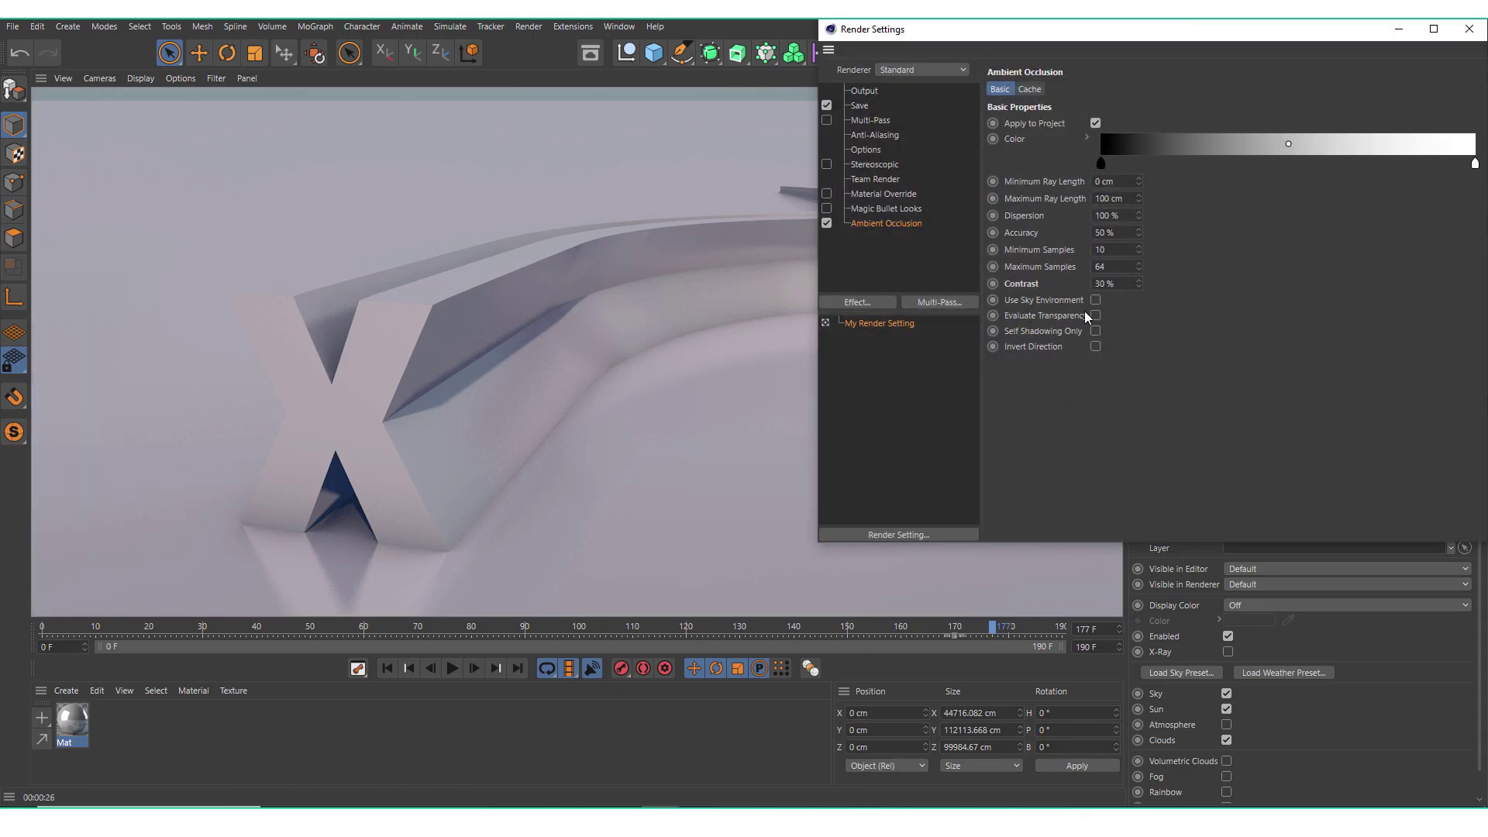
click(1469, 30)
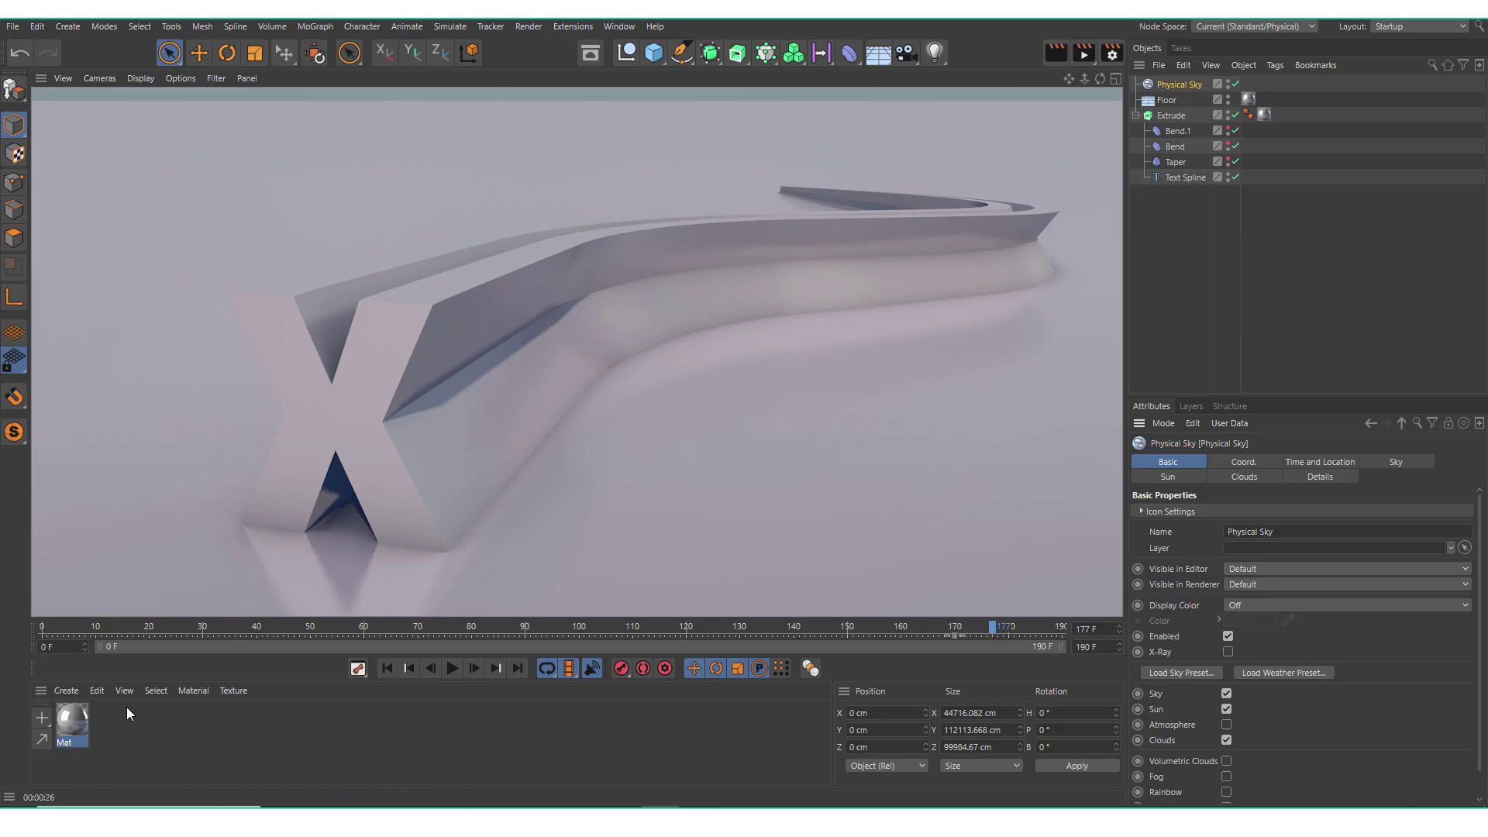
Step: Create a red material with saturation 94% and value 90%, apply it to the Extrude restricted to selection C2, and render a preview
double_click(127, 707)
drag(1383, 648, 1449, 666)
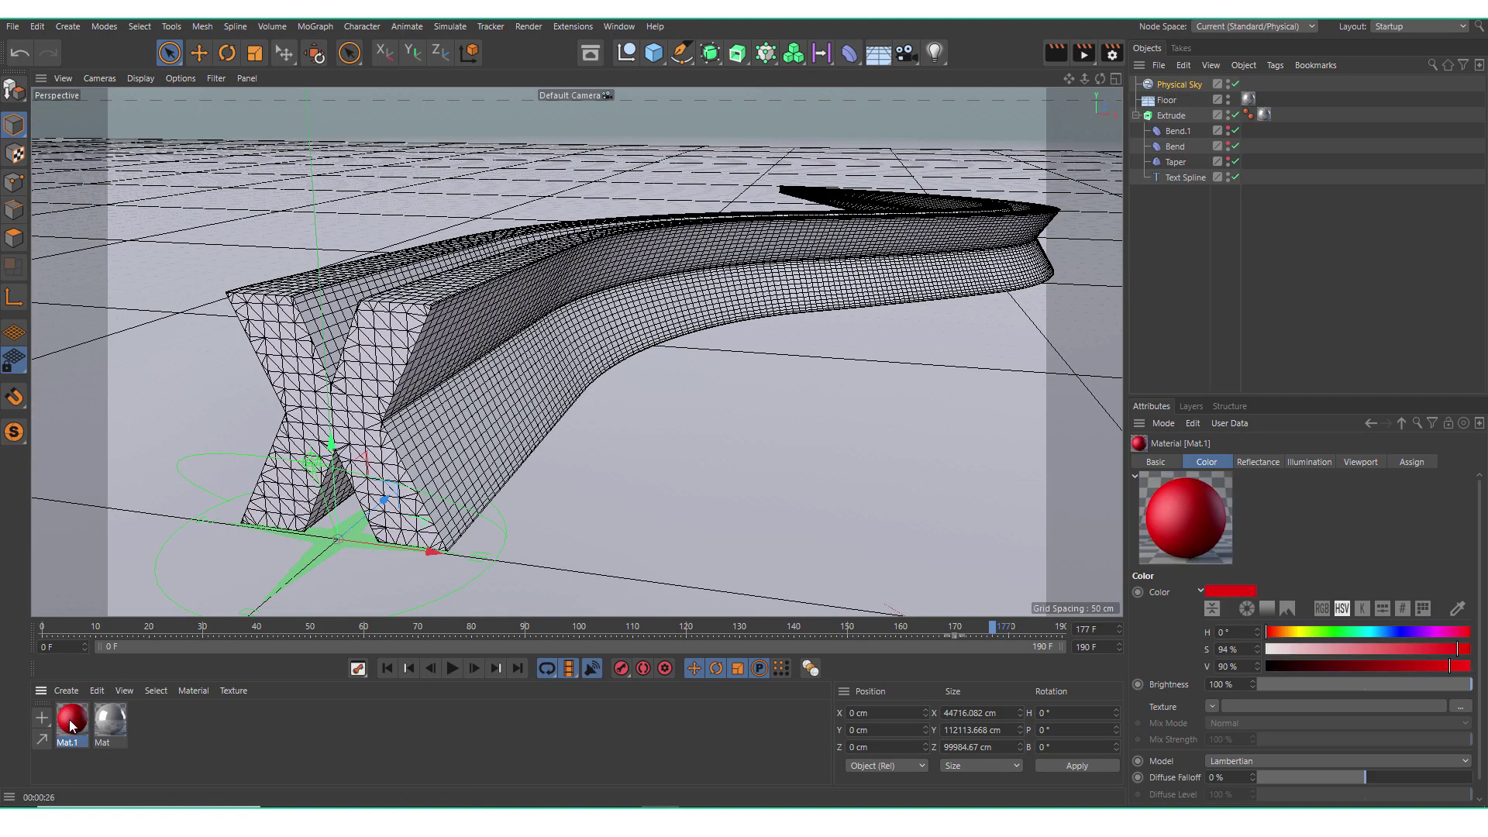
drag(765, 321, 1178, 117)
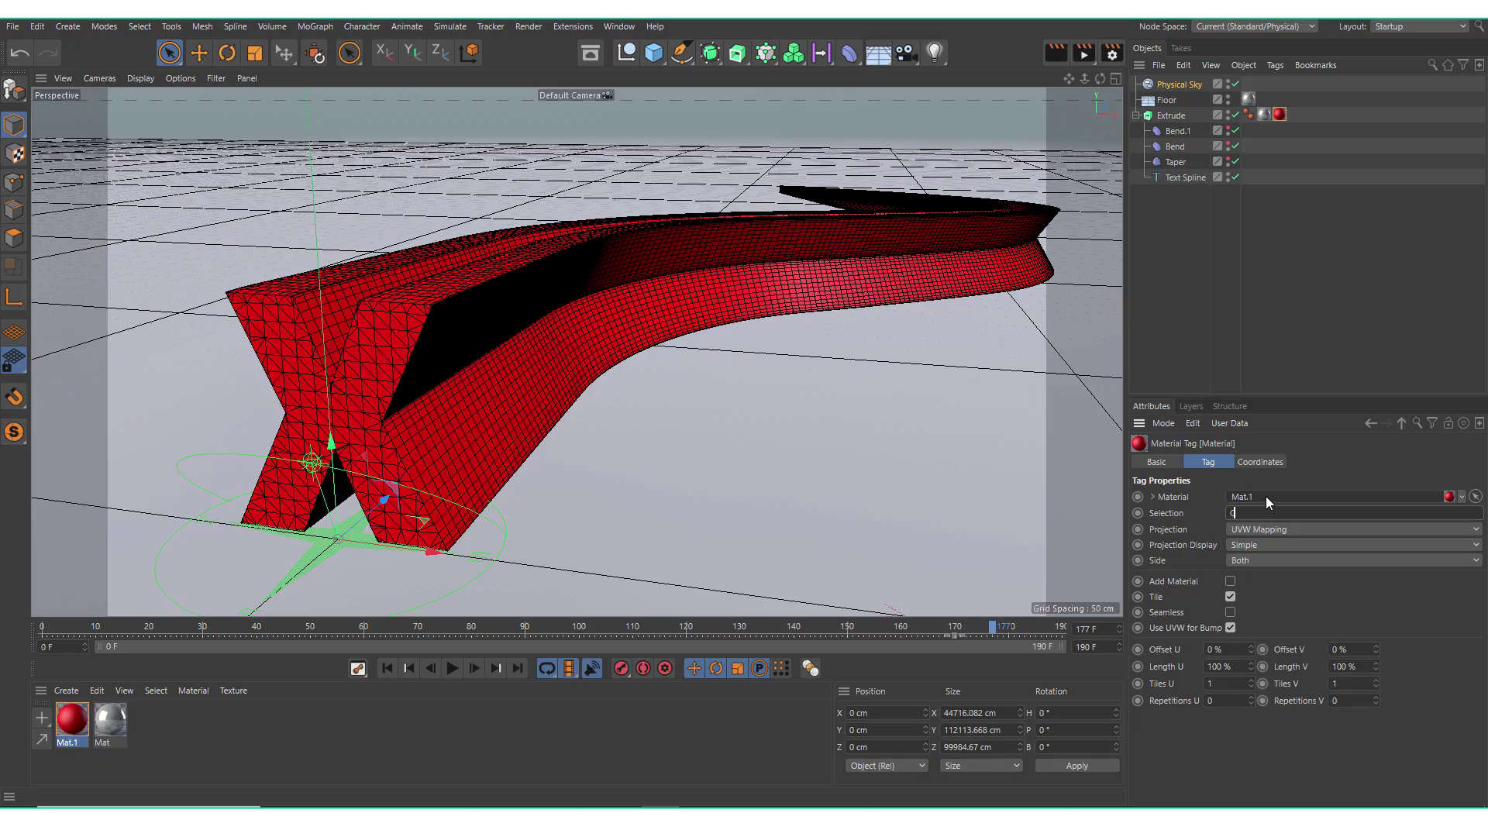
text(2)
key(Return)
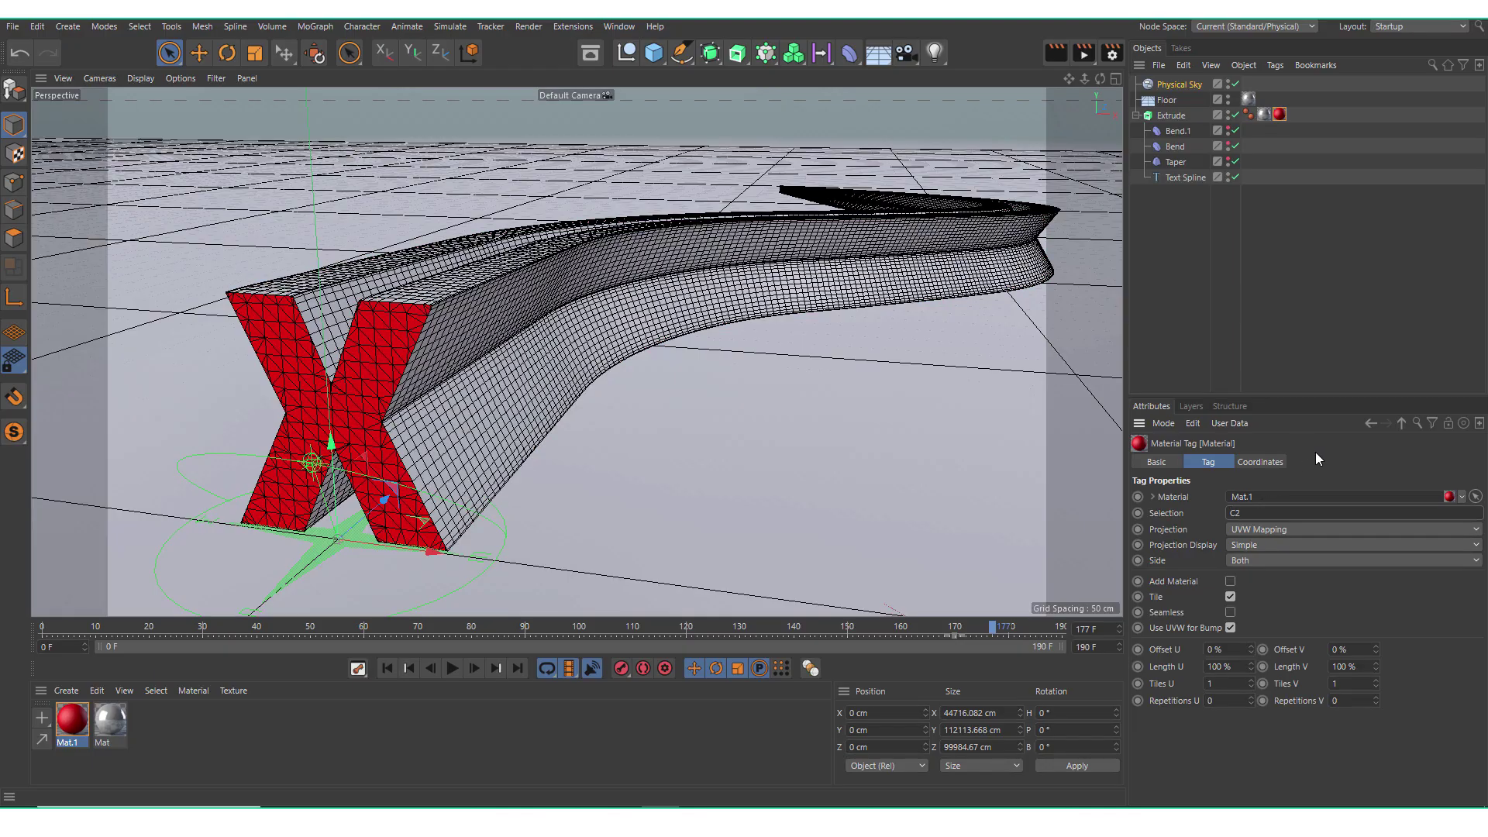
alt+drag(691, 406, 816, 393)
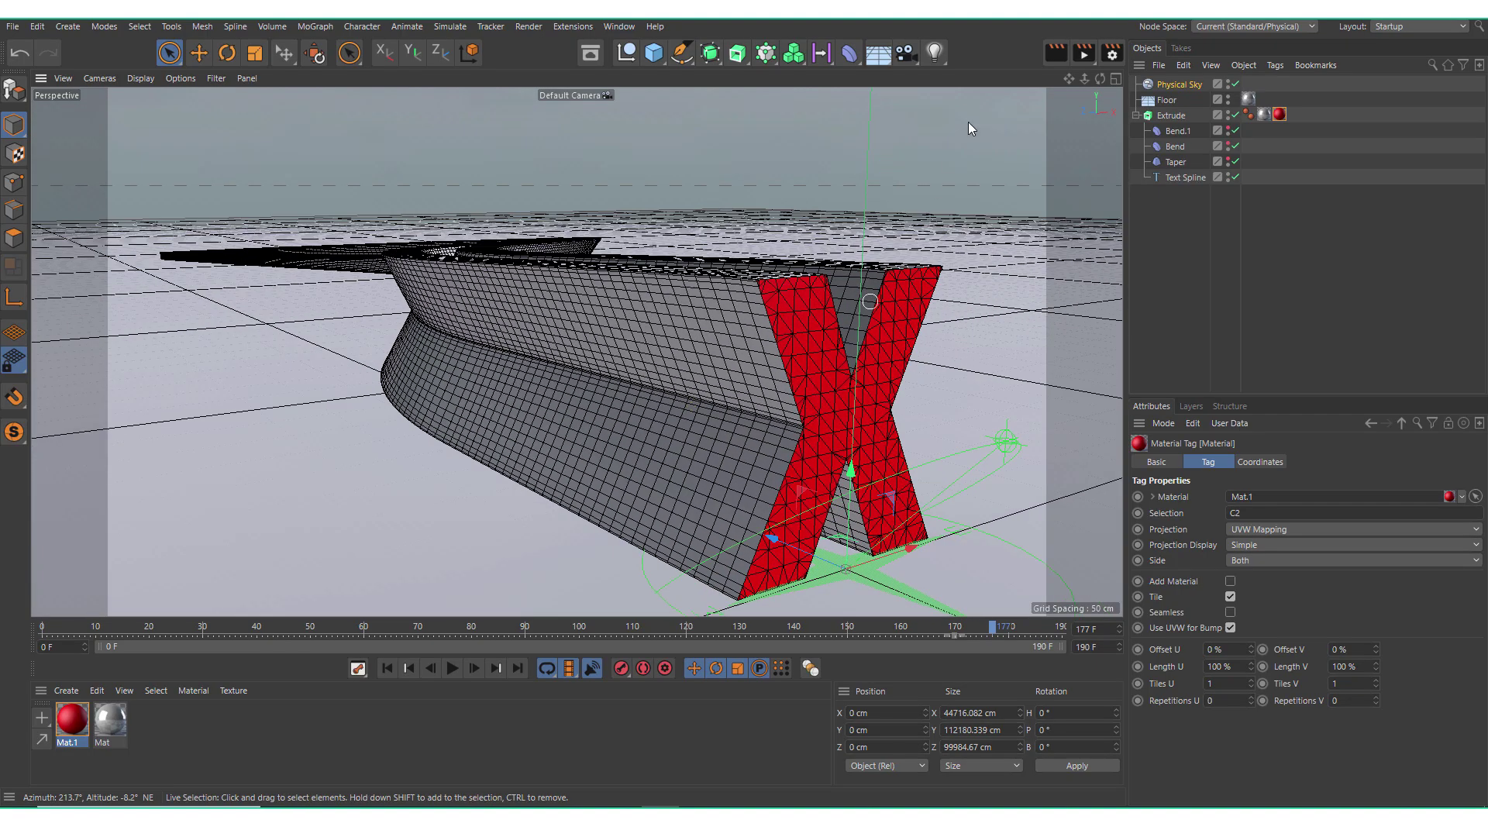
click(1056, 52)
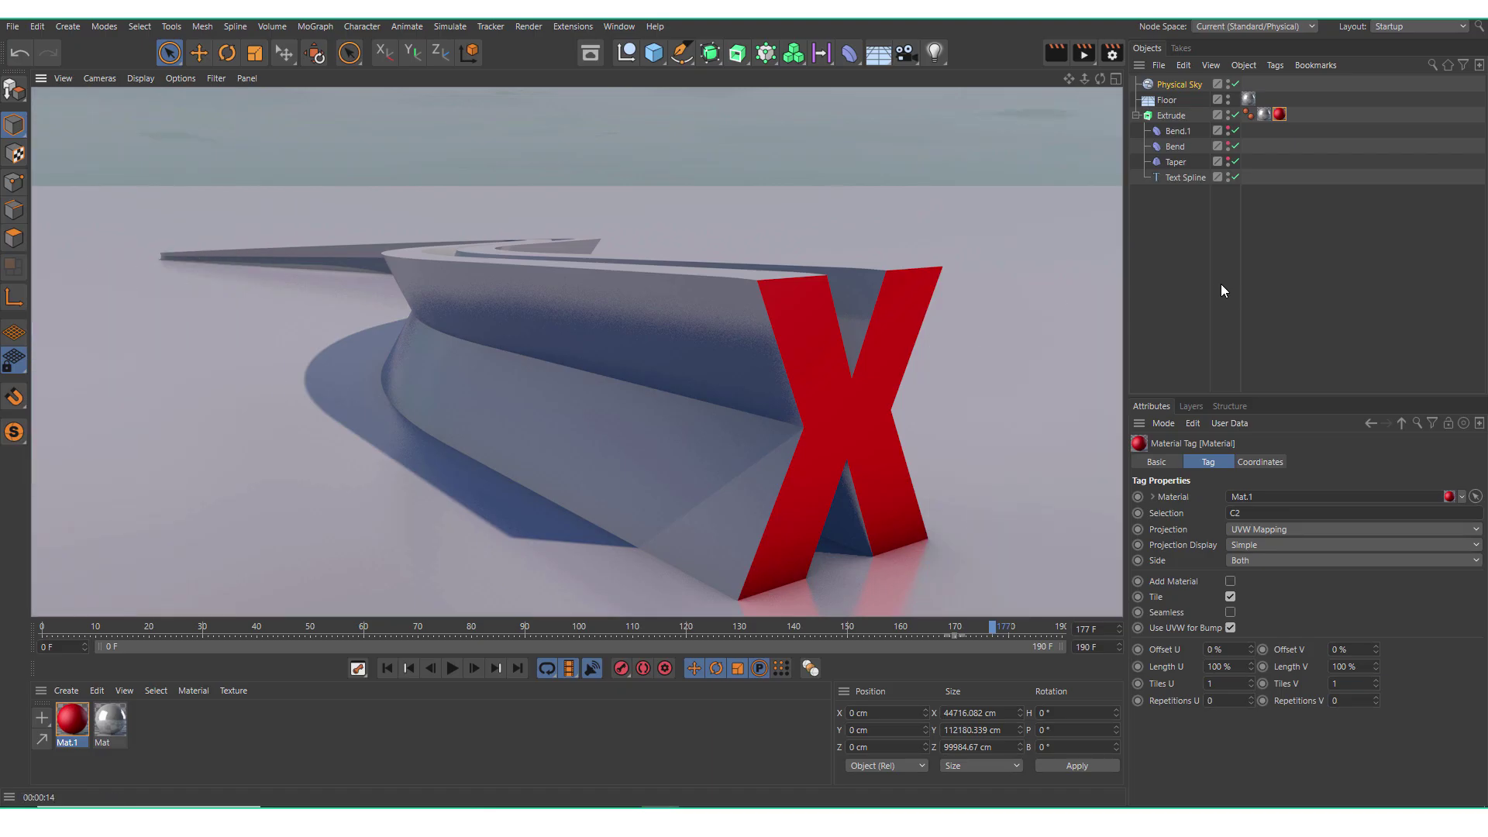
Step: Change the Text Spline's text to BTX
click(1179, 178)
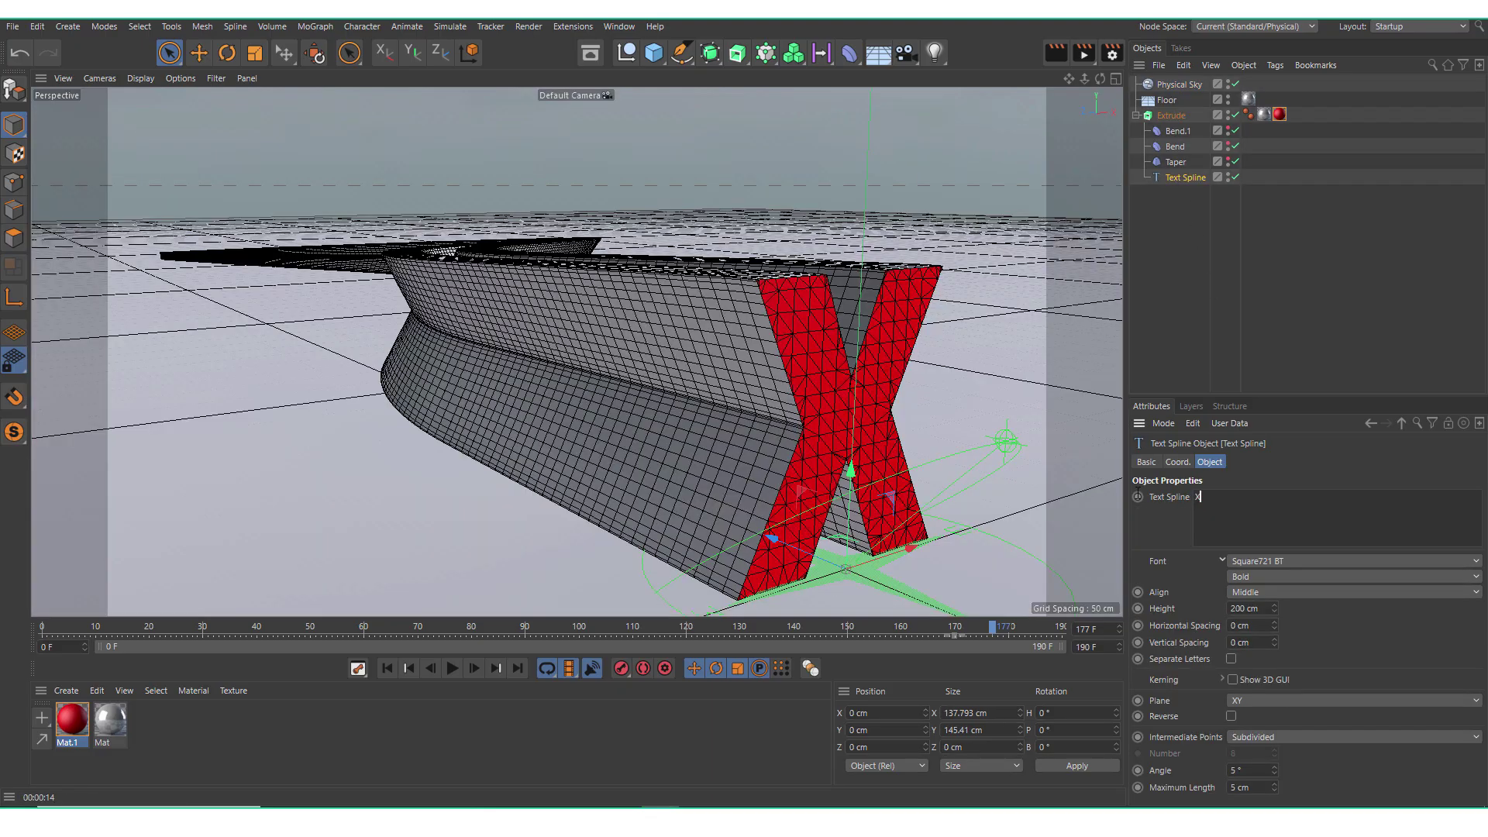
text(BTXX)
key(BackSpace)
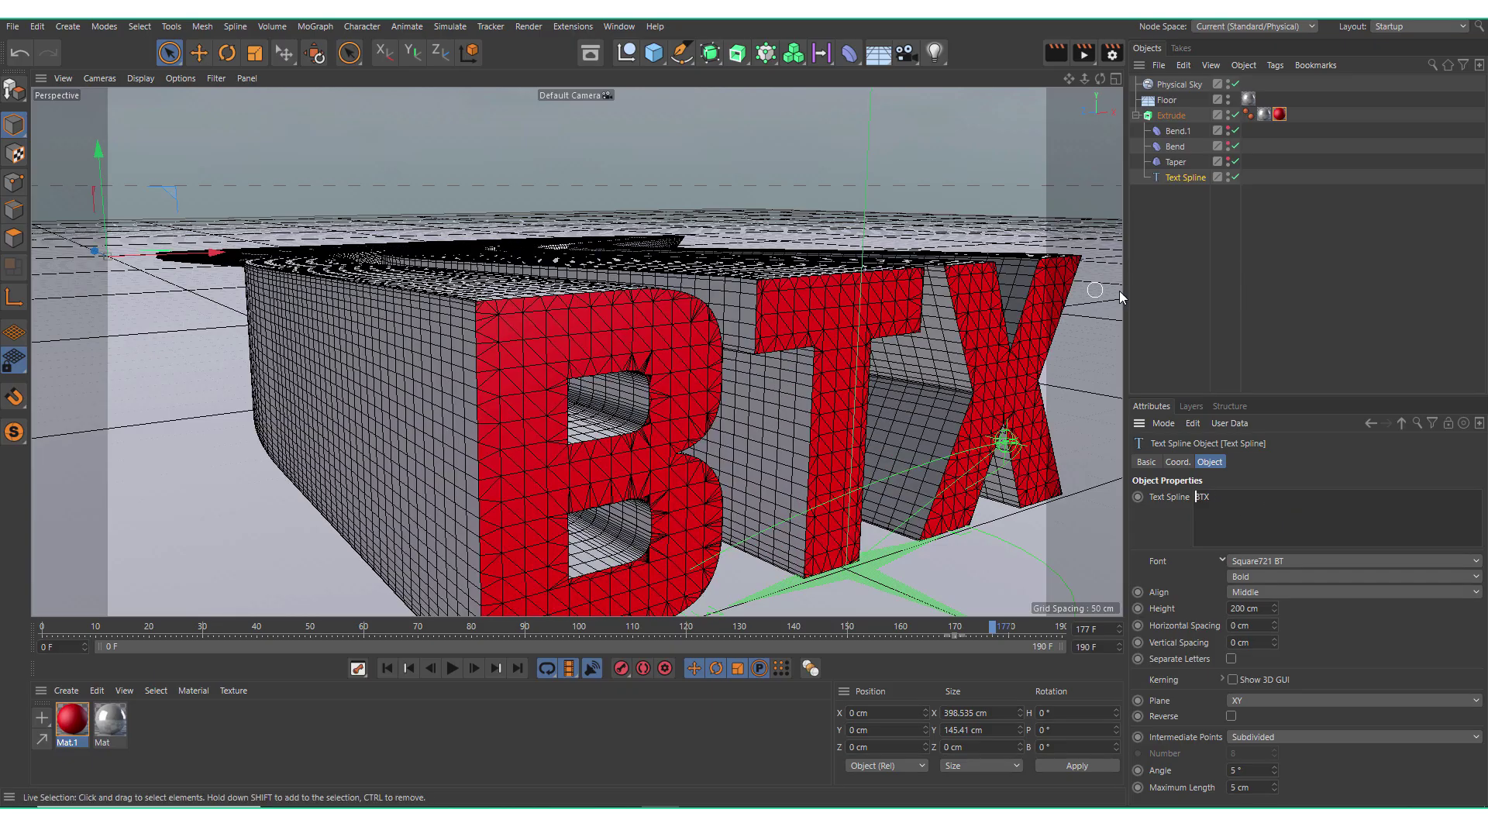
click(1191, 283)
Step: Reframe the camera on the full BTX lettering from a slightly higher angle and render a preview
scroll(569, 417, down, 2)
alt+middle_drag(562, 436, 575, 390)
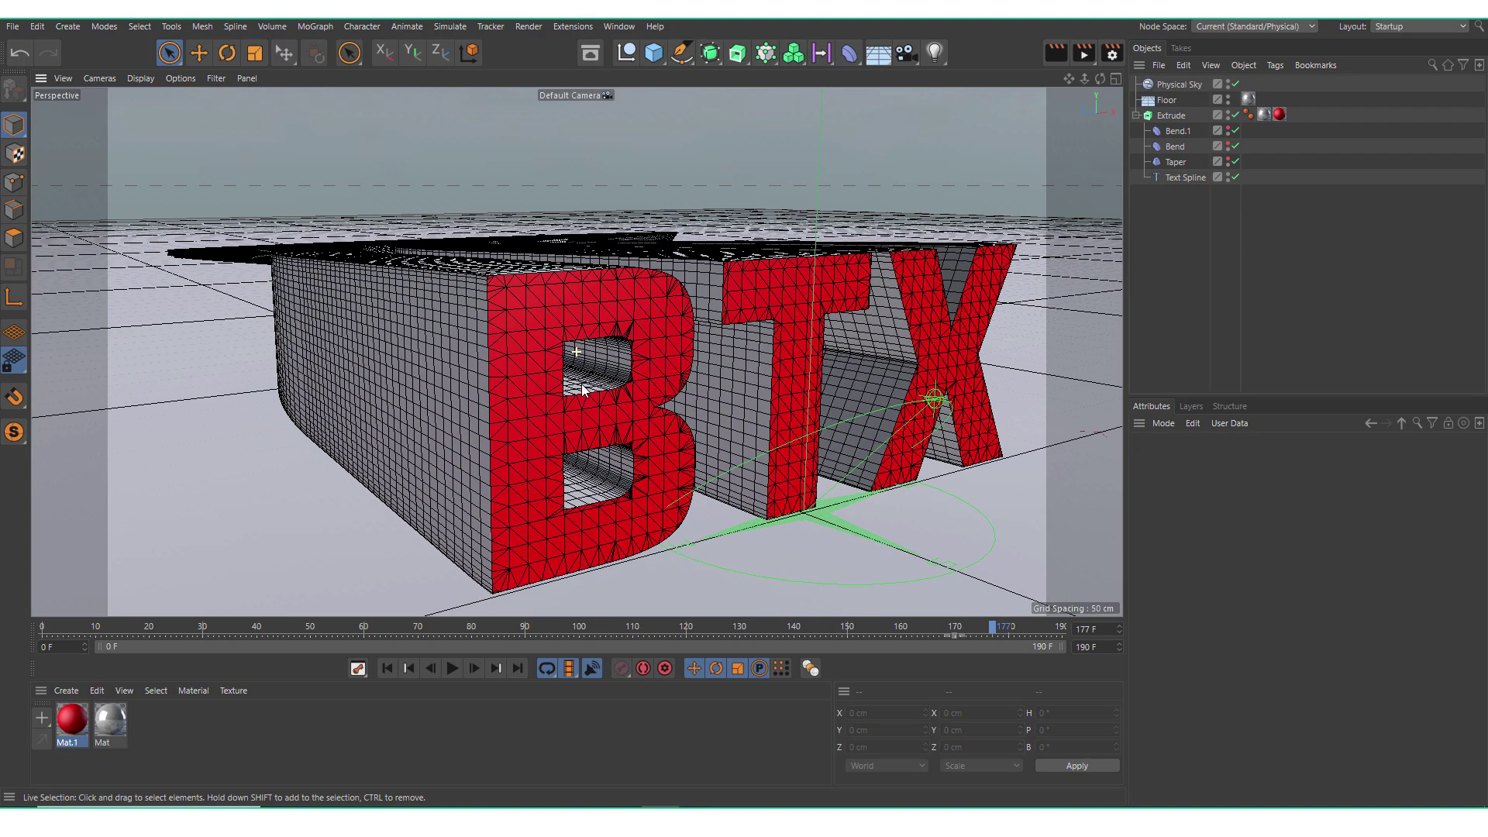
scroll(578, 390, down, 2)
alt+drag(578, 390, 576, 407)
alt+right_drag(635, 338, 640, 363)
alt+drag(641, 364, 670, 366)
click(1058, 54)
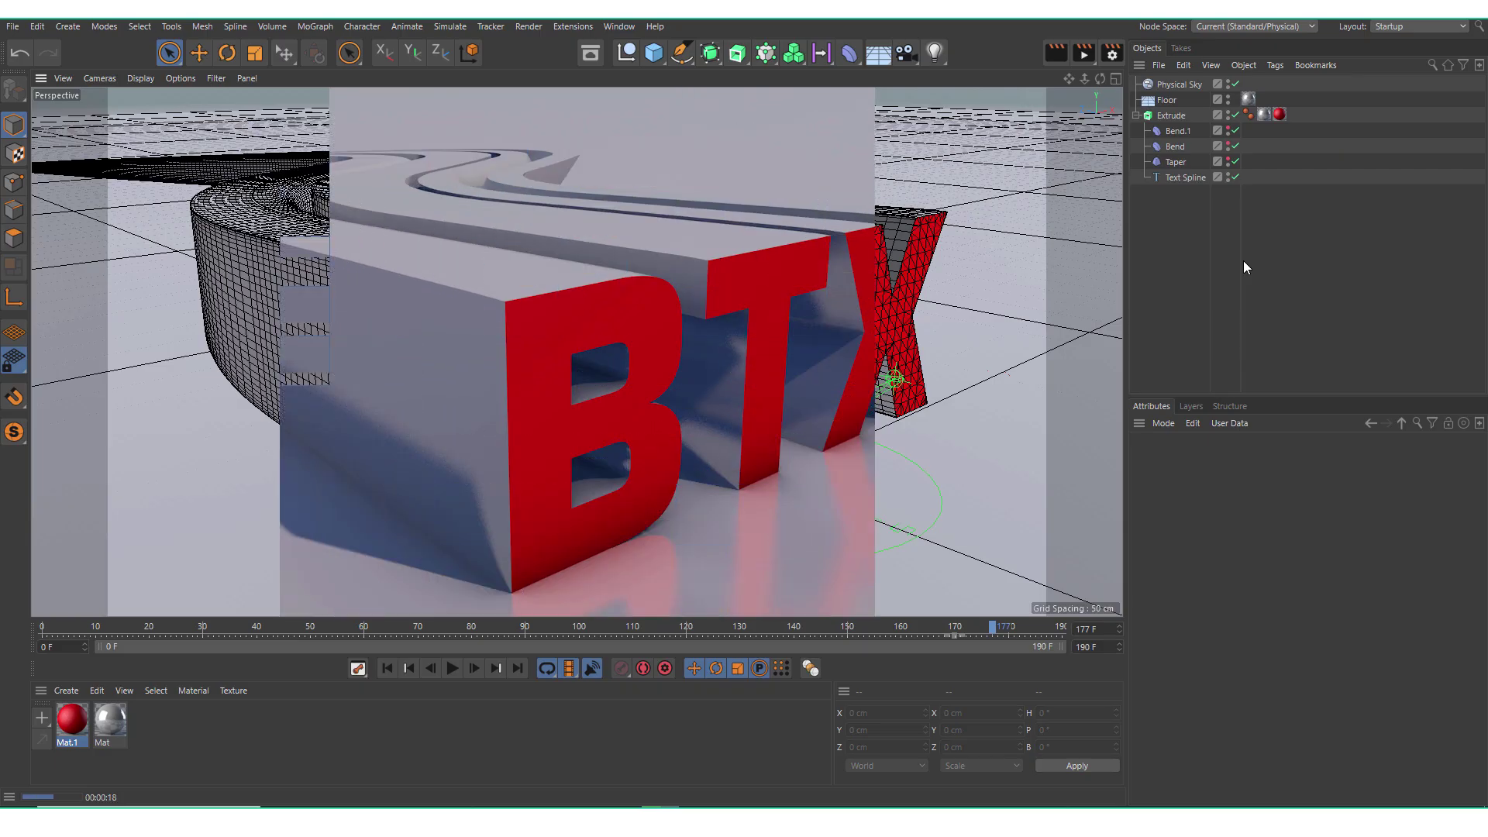
Step: Rotate the Physical Sky to a heading of about -58° to change the light direction
click(1165, 82)
key(r)
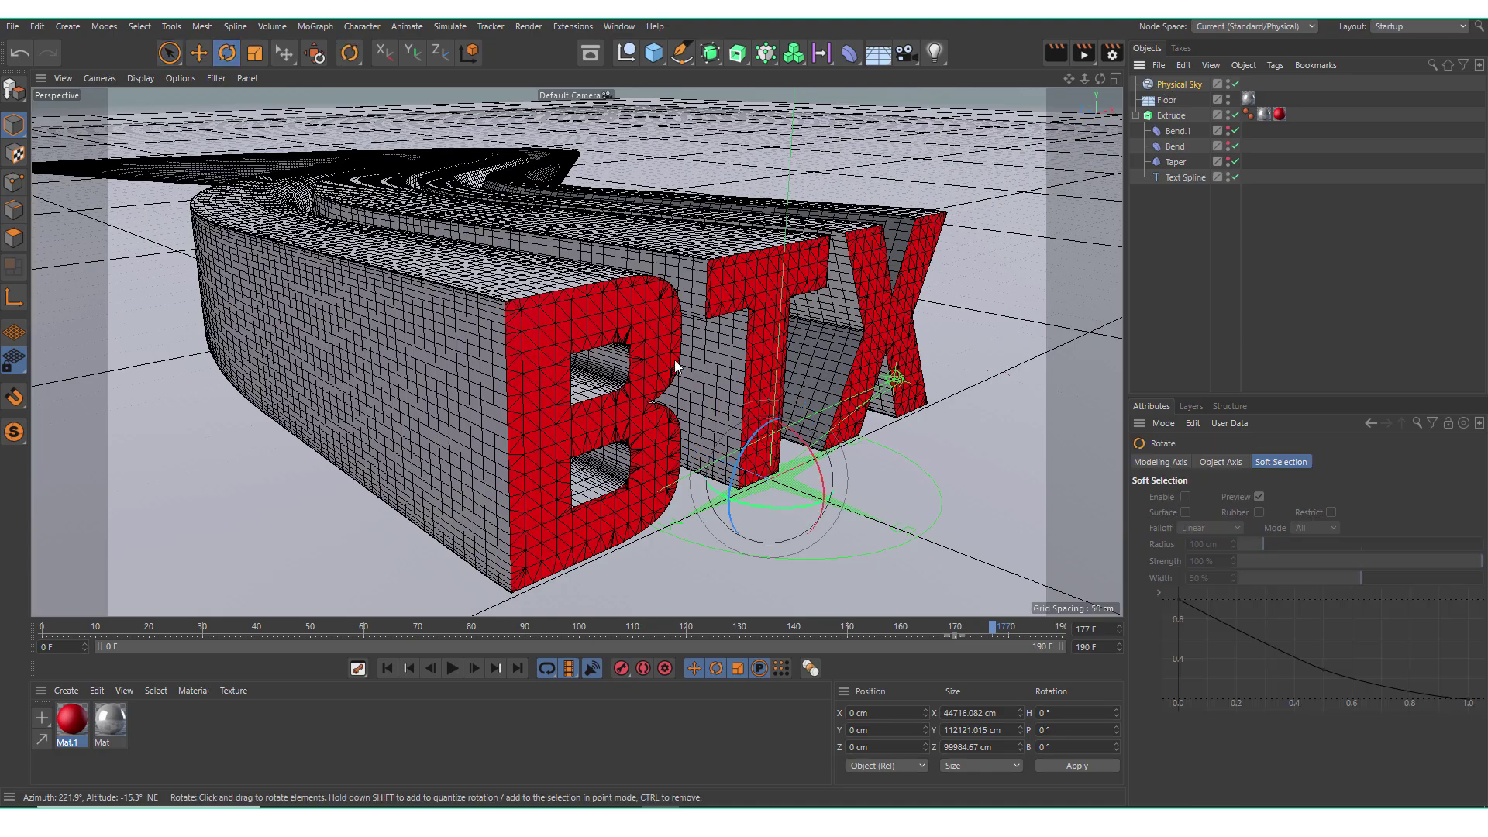
drag(764, 514, 639, 502)
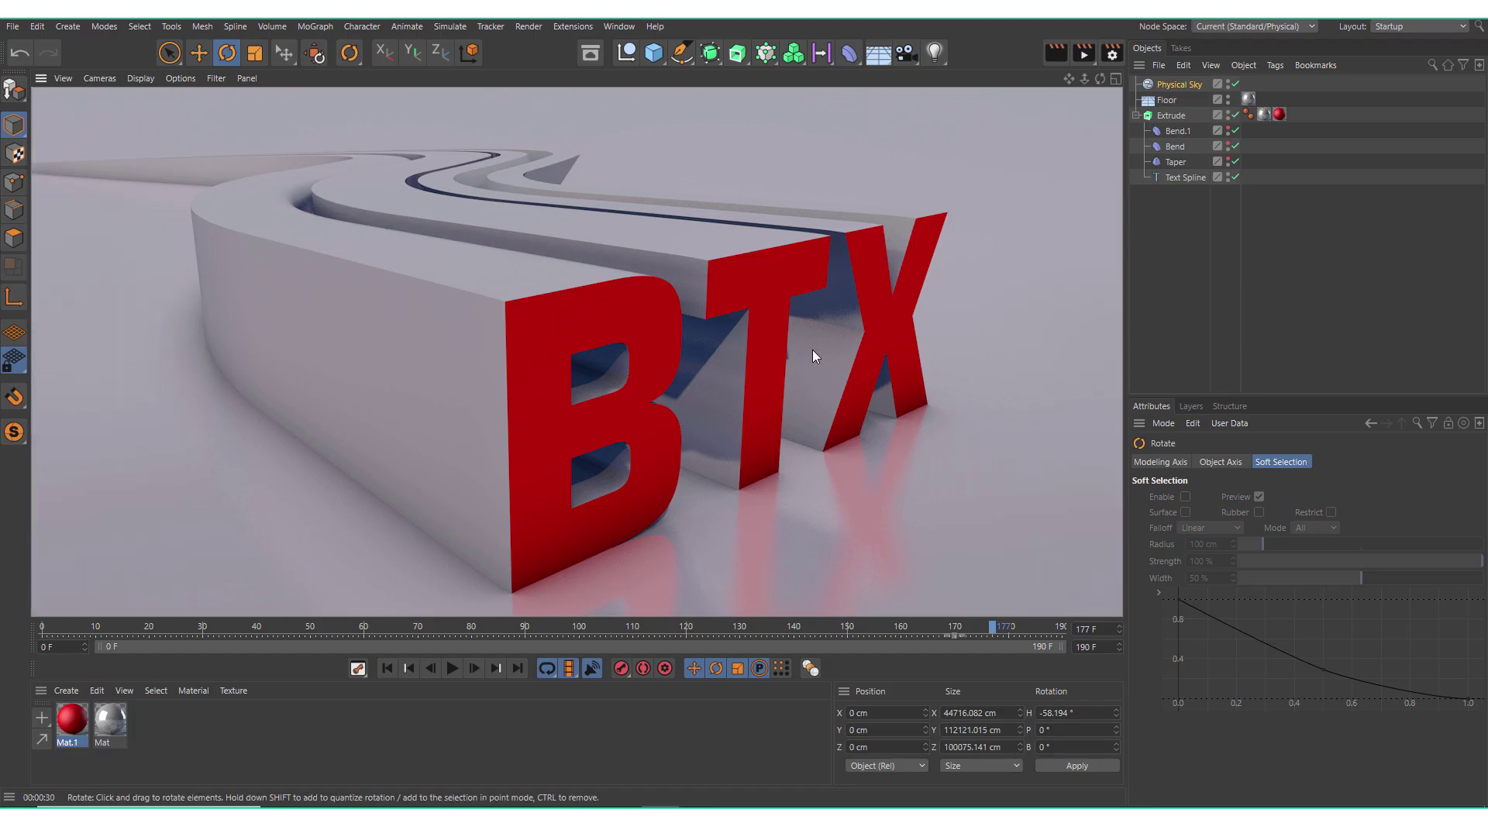
Step: Give the Extrude's caps a round bevel of 3.34 cm and render a preview
click(1186, 178)
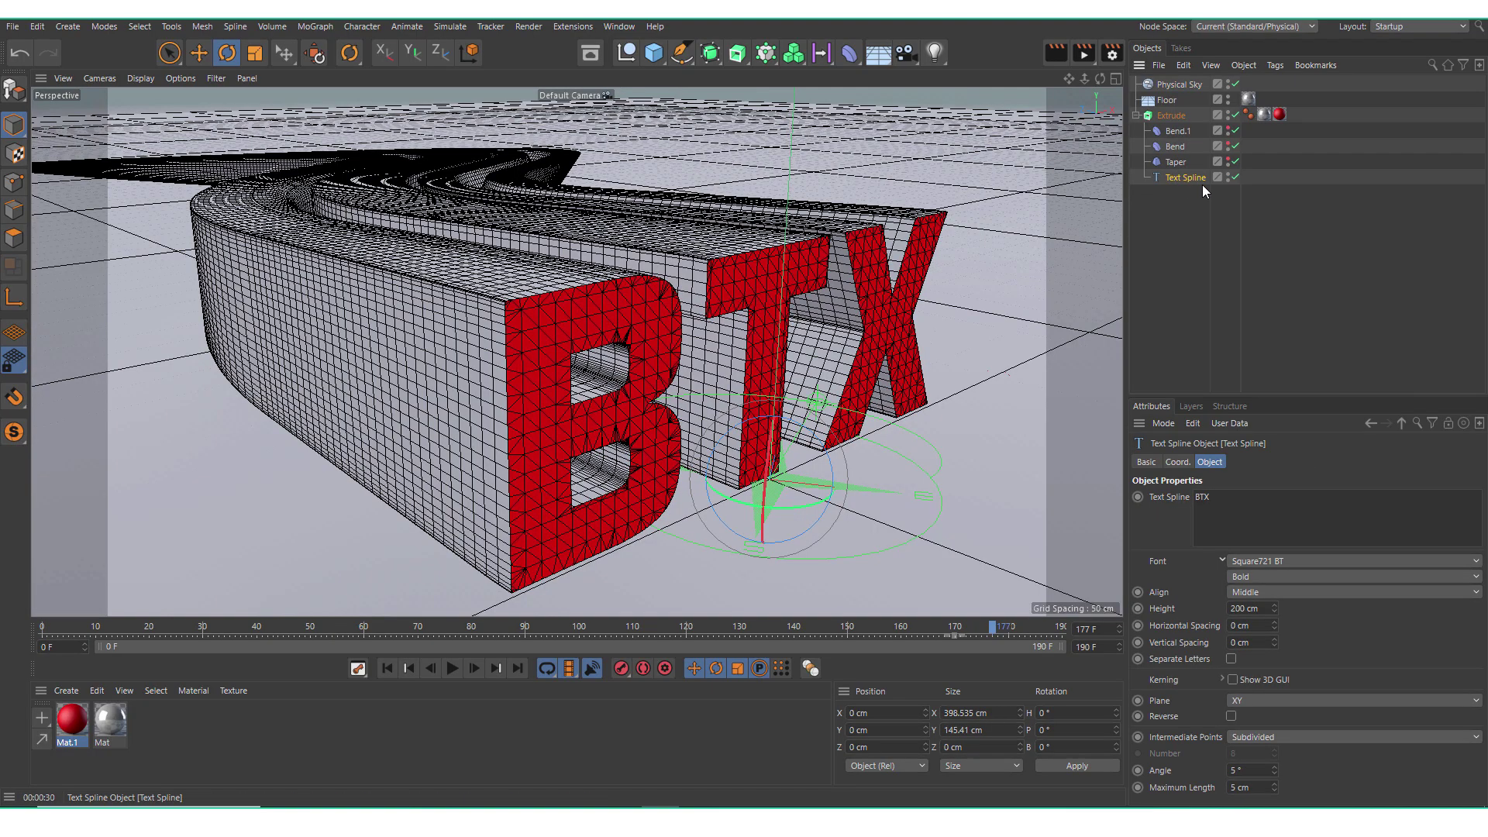
click(1171, 116)
click(1281, 463)
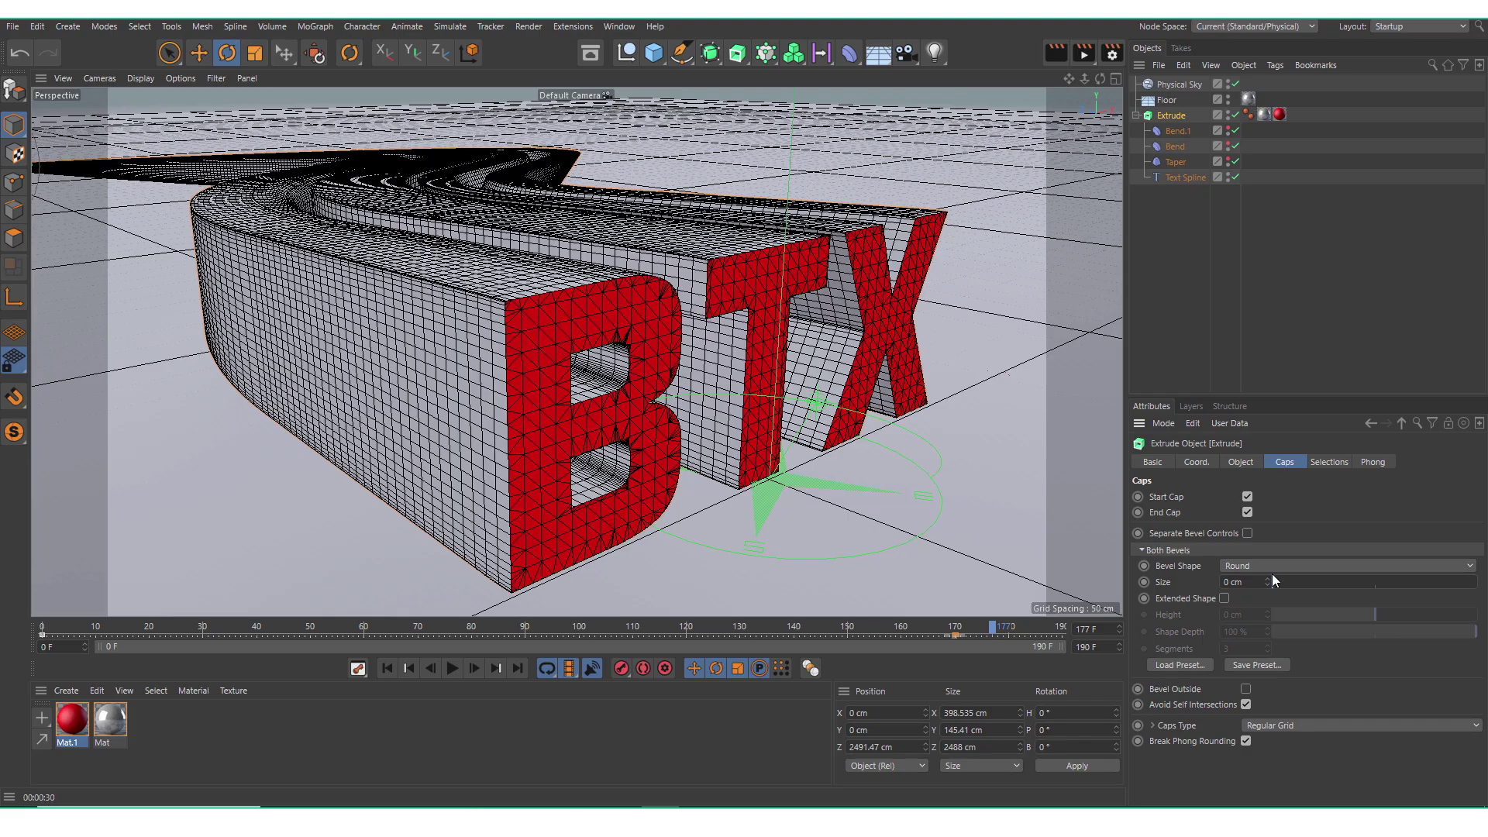
drag(1268, 581, 1267, 566)
click(1056, 54)
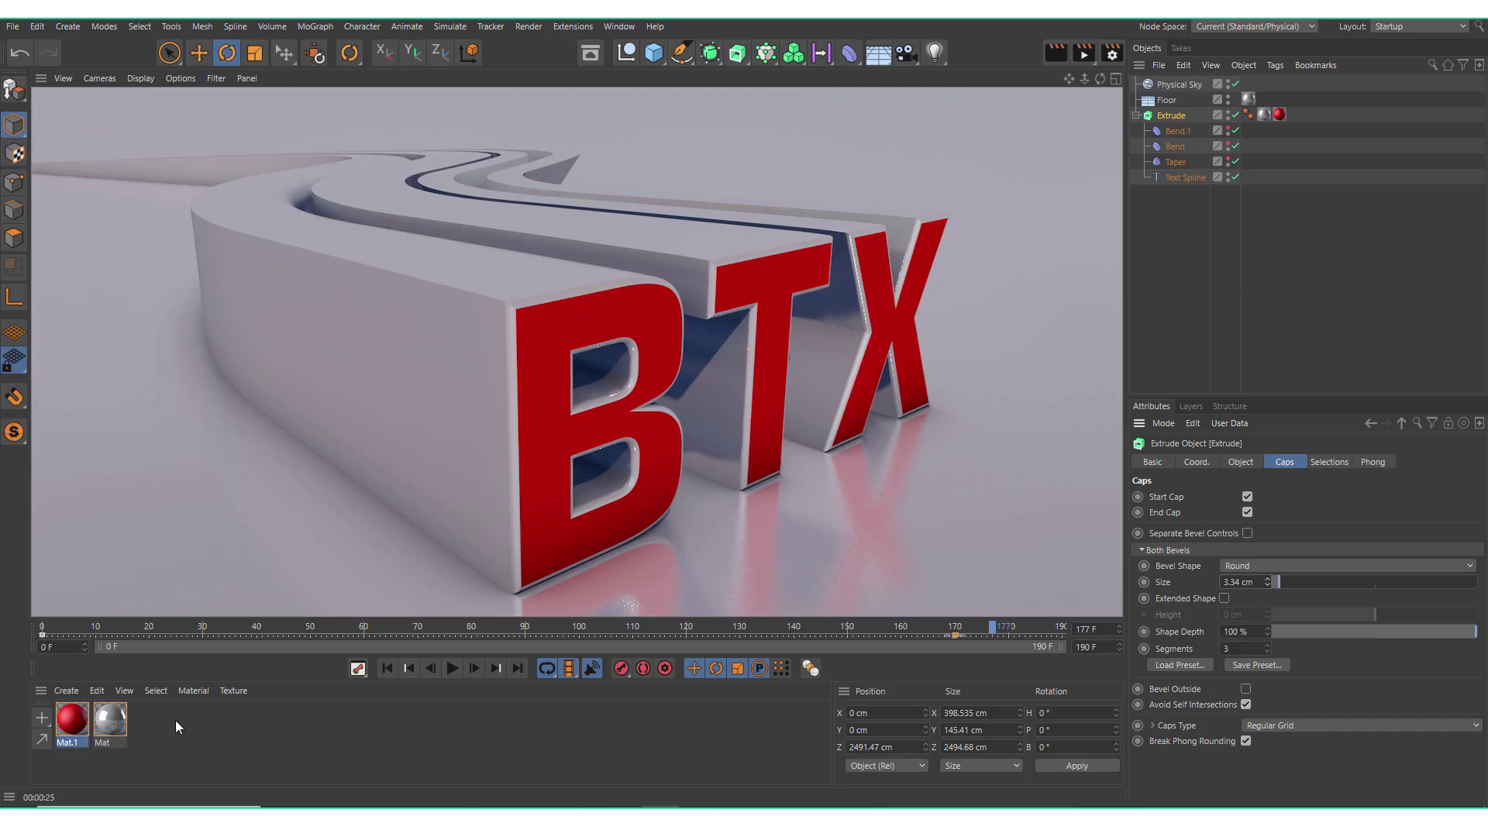
Step: Create a dark red material with saturation 81% and value 60%, and apply it to the Extrude beneath the C2 material
double_click(149, 722)
click(75, 716)
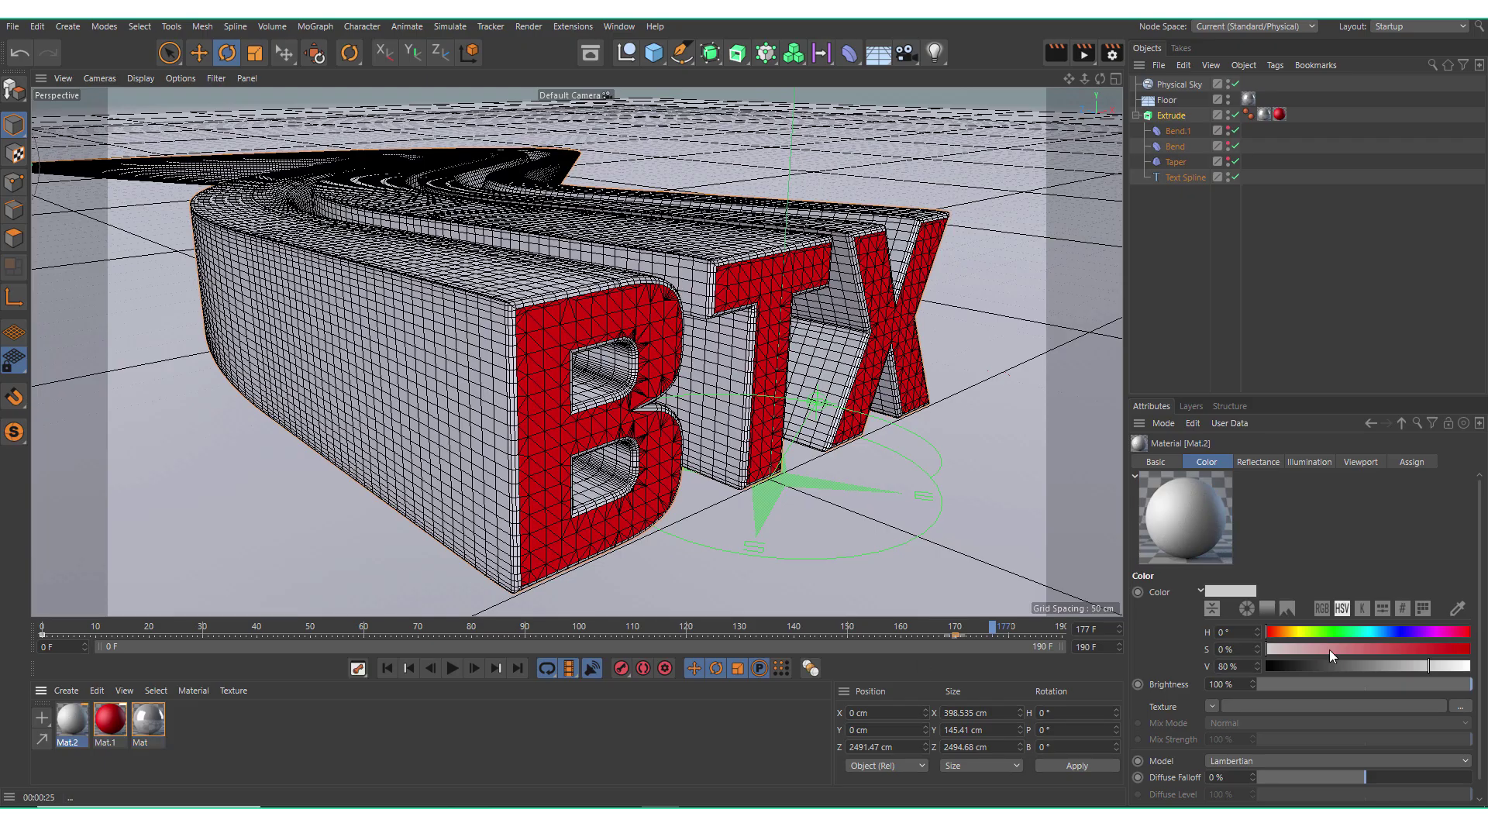
click(1431, 648)
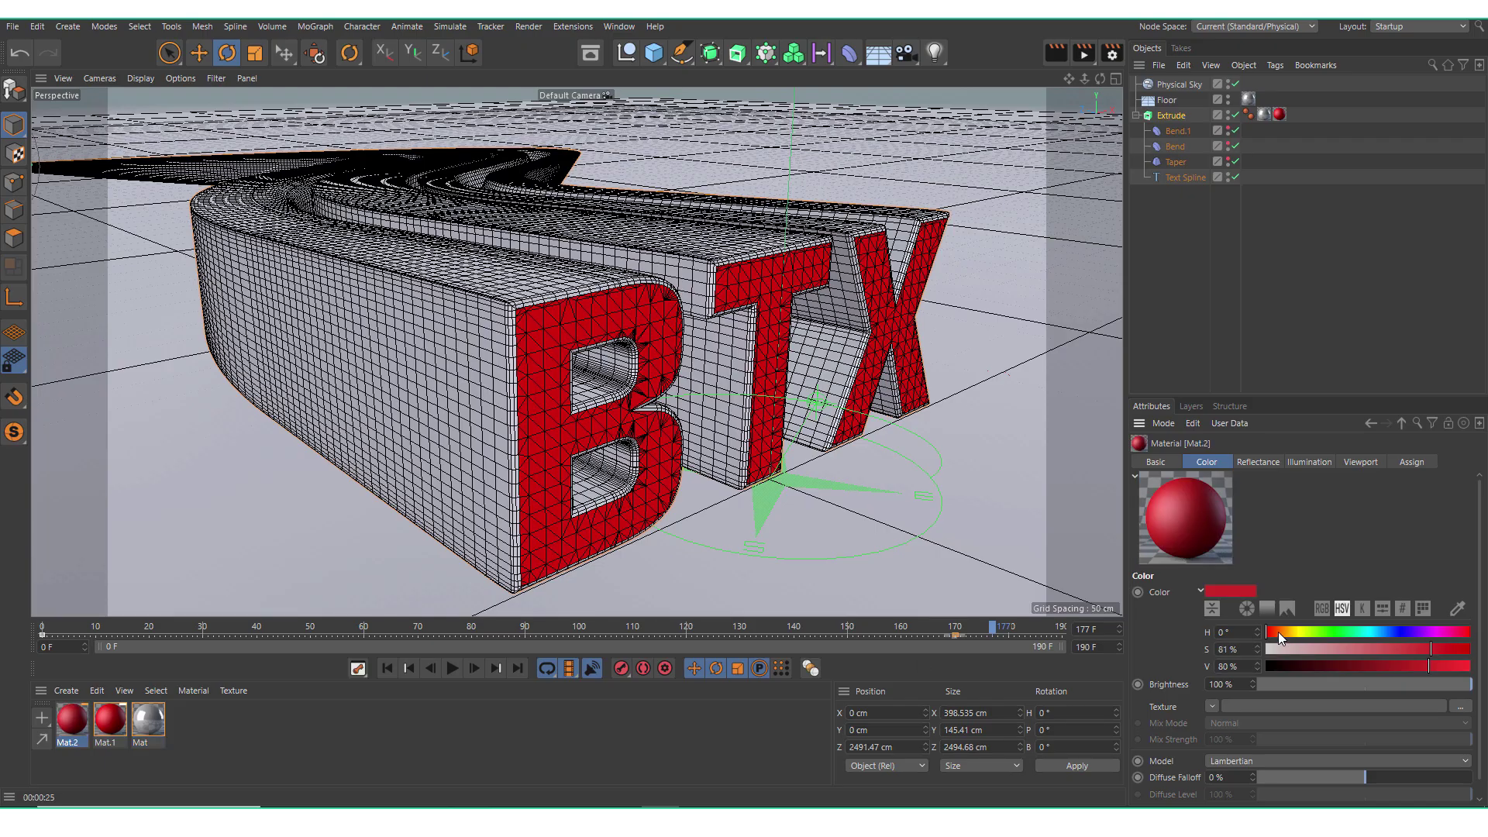
click(1388, 668)
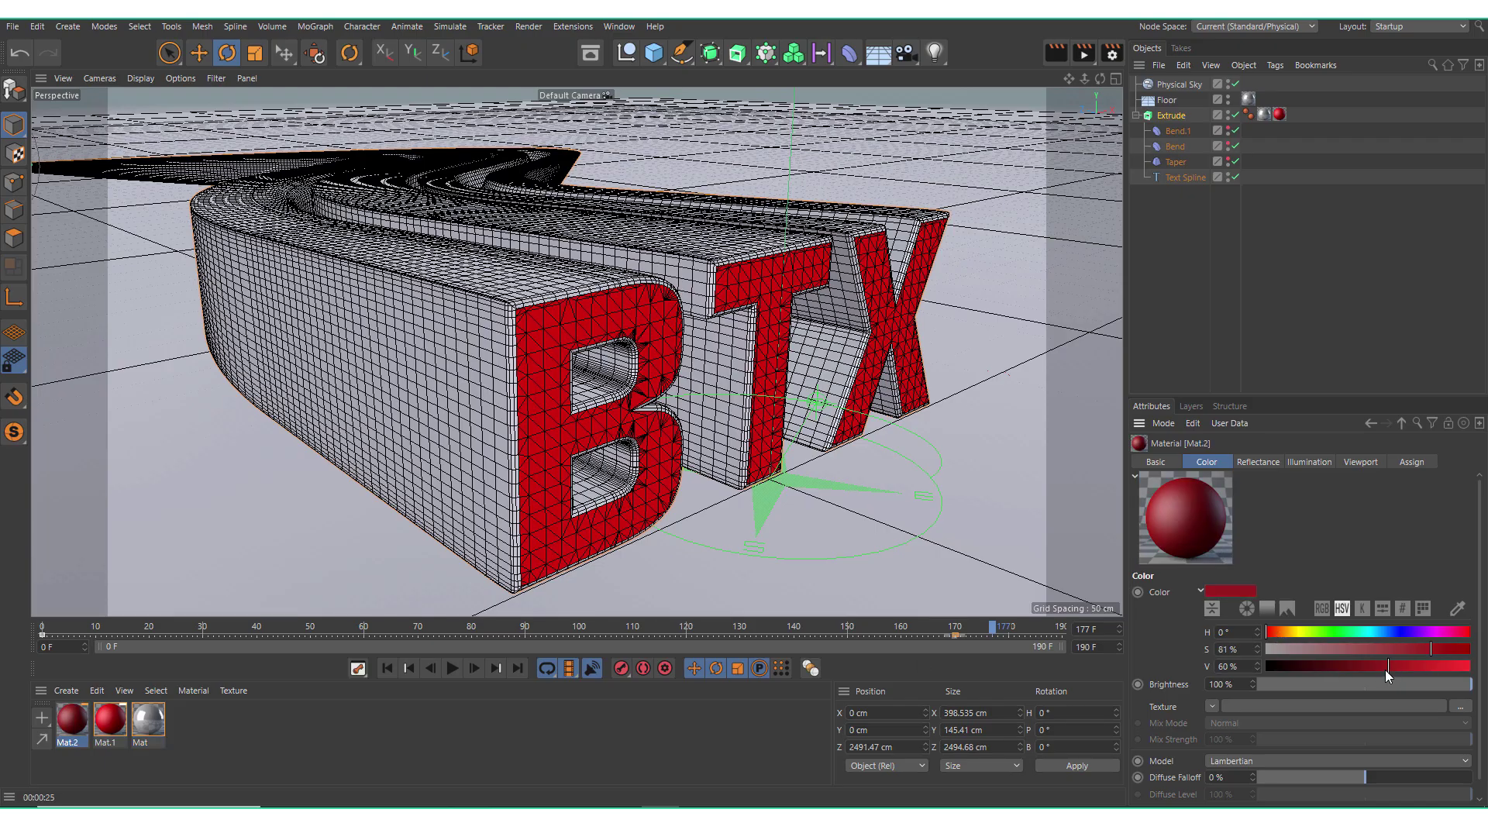
drag(74, 725, 1179, 115)
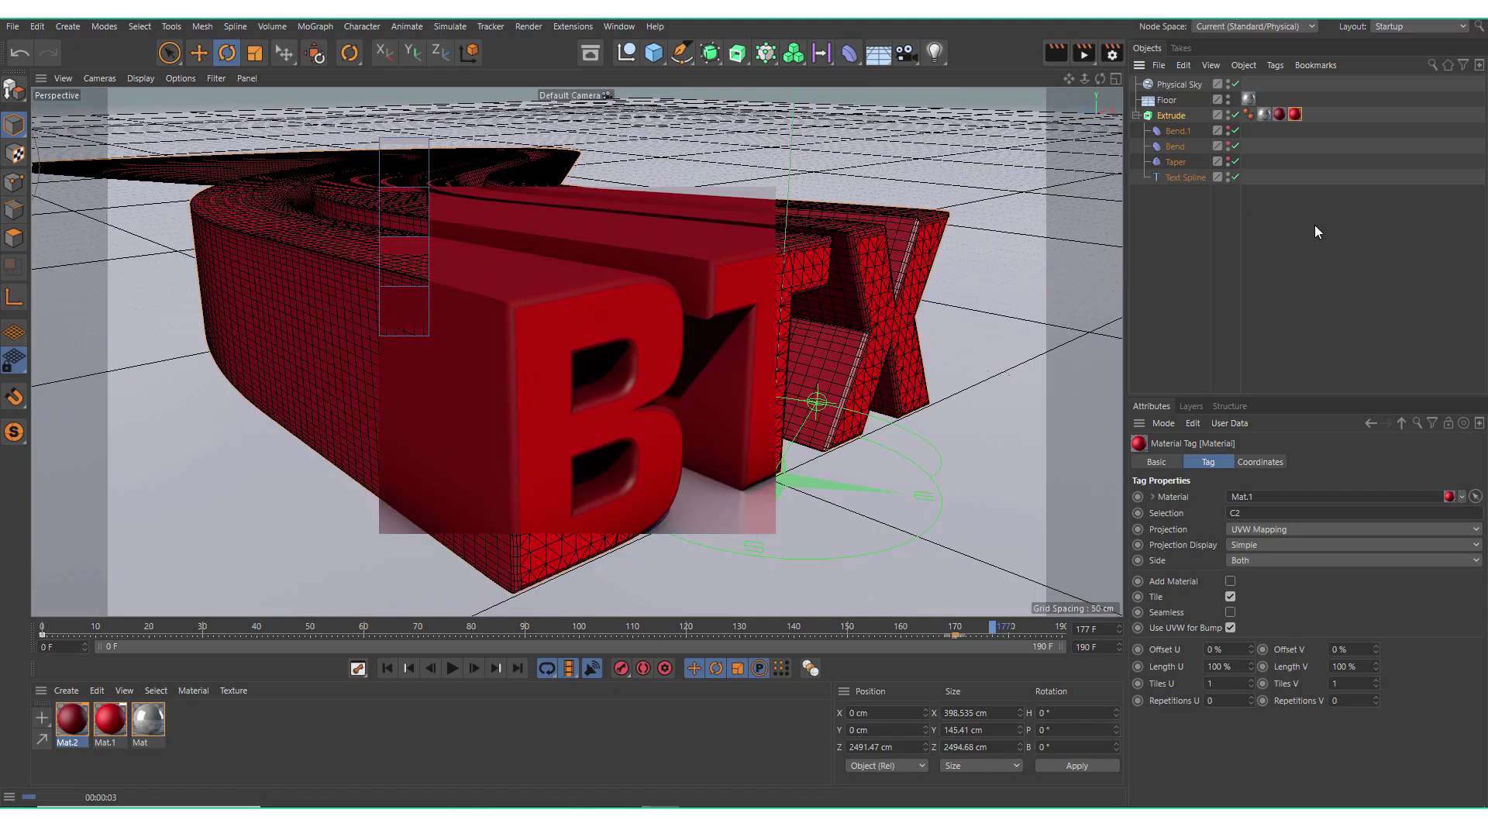
Step: Recolor the dark red material to golden orange with hue 37° and value 89%, and check it in a render preview
click(72, 719)
drag(1283, 629, 1287, 631)
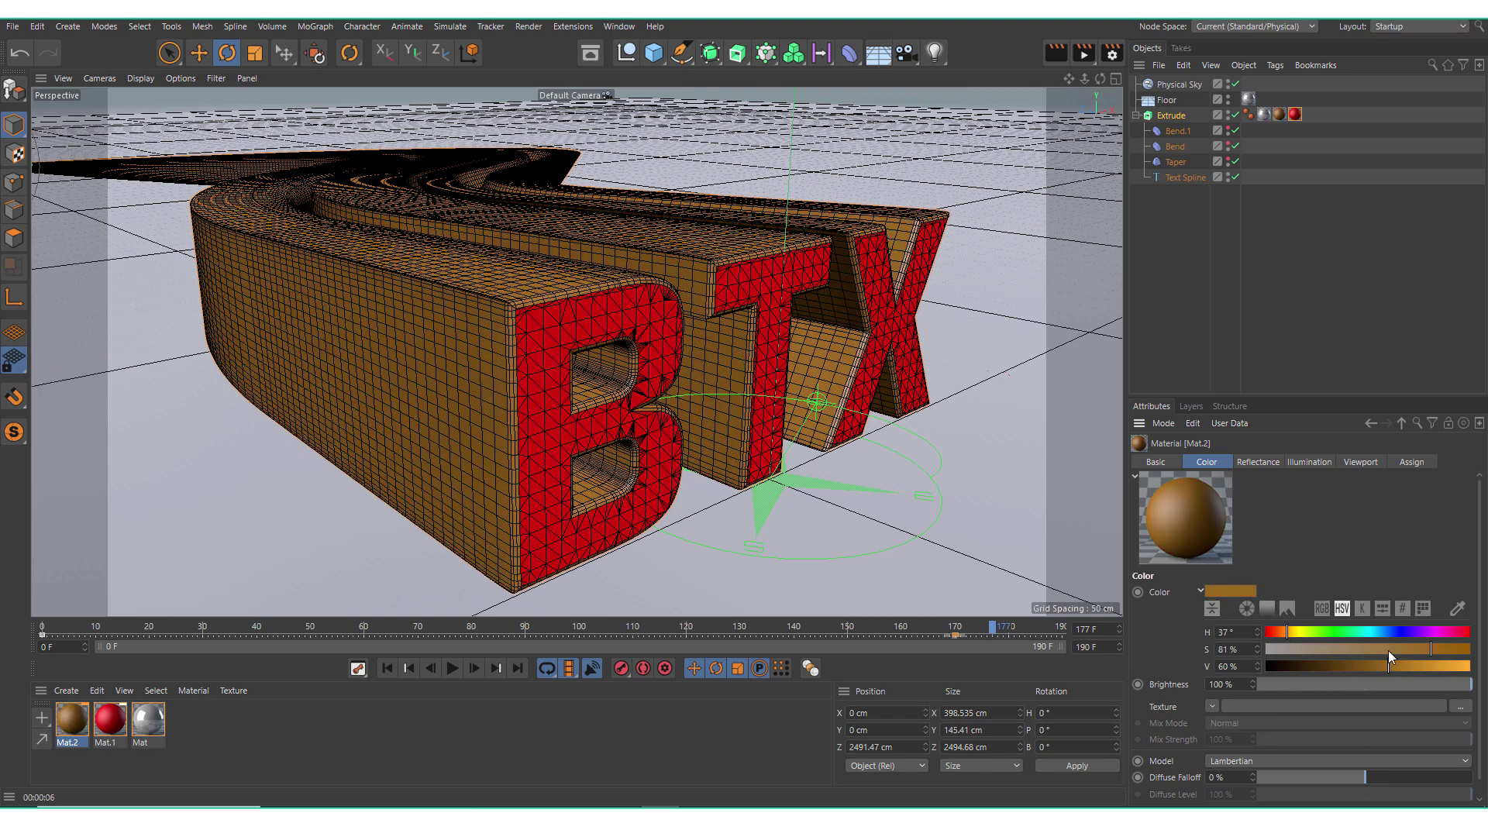
click(1431, 664)
click(1449, 667)
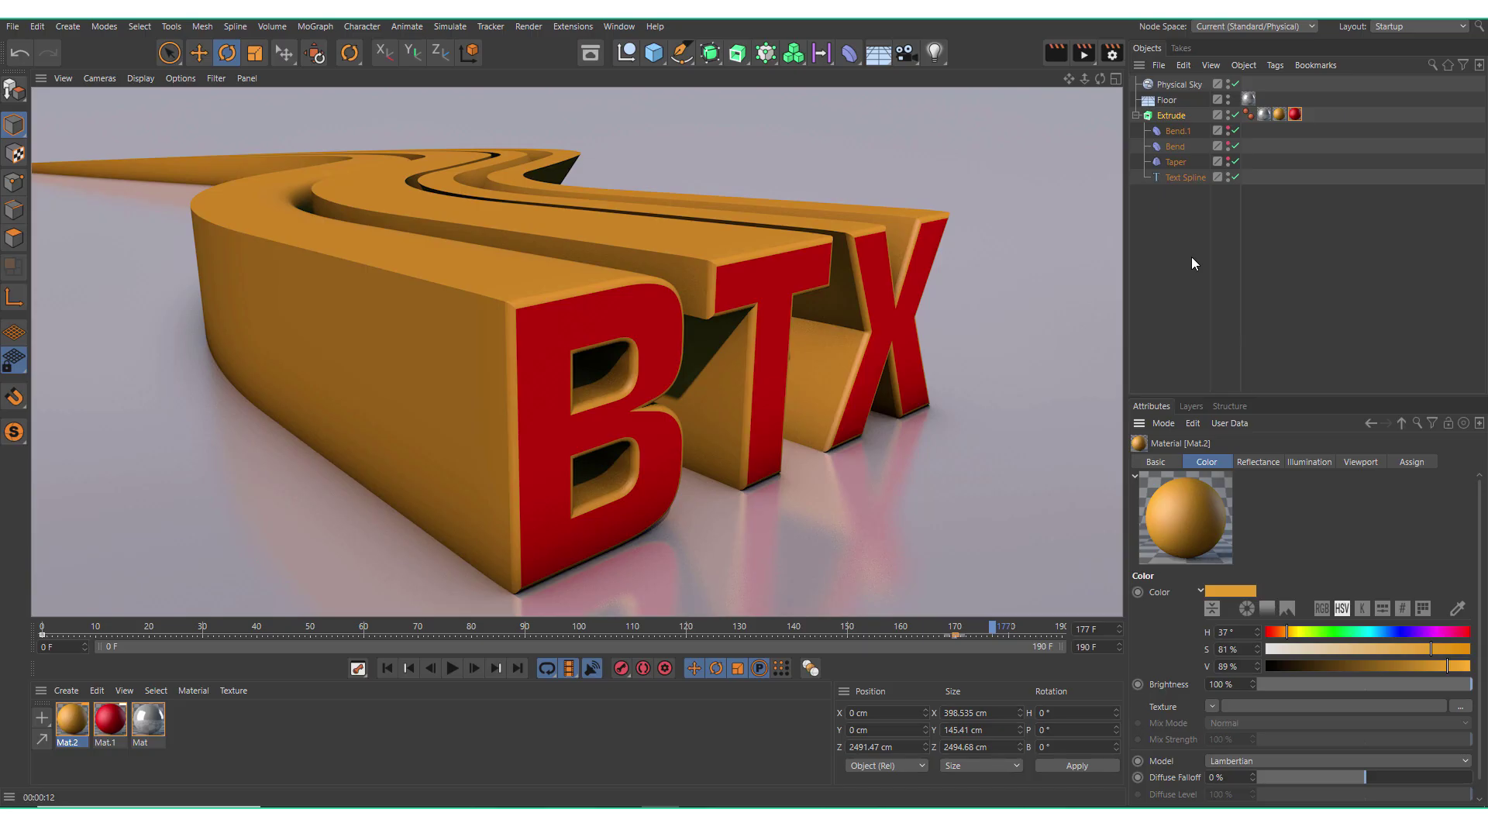
key(alt+r)
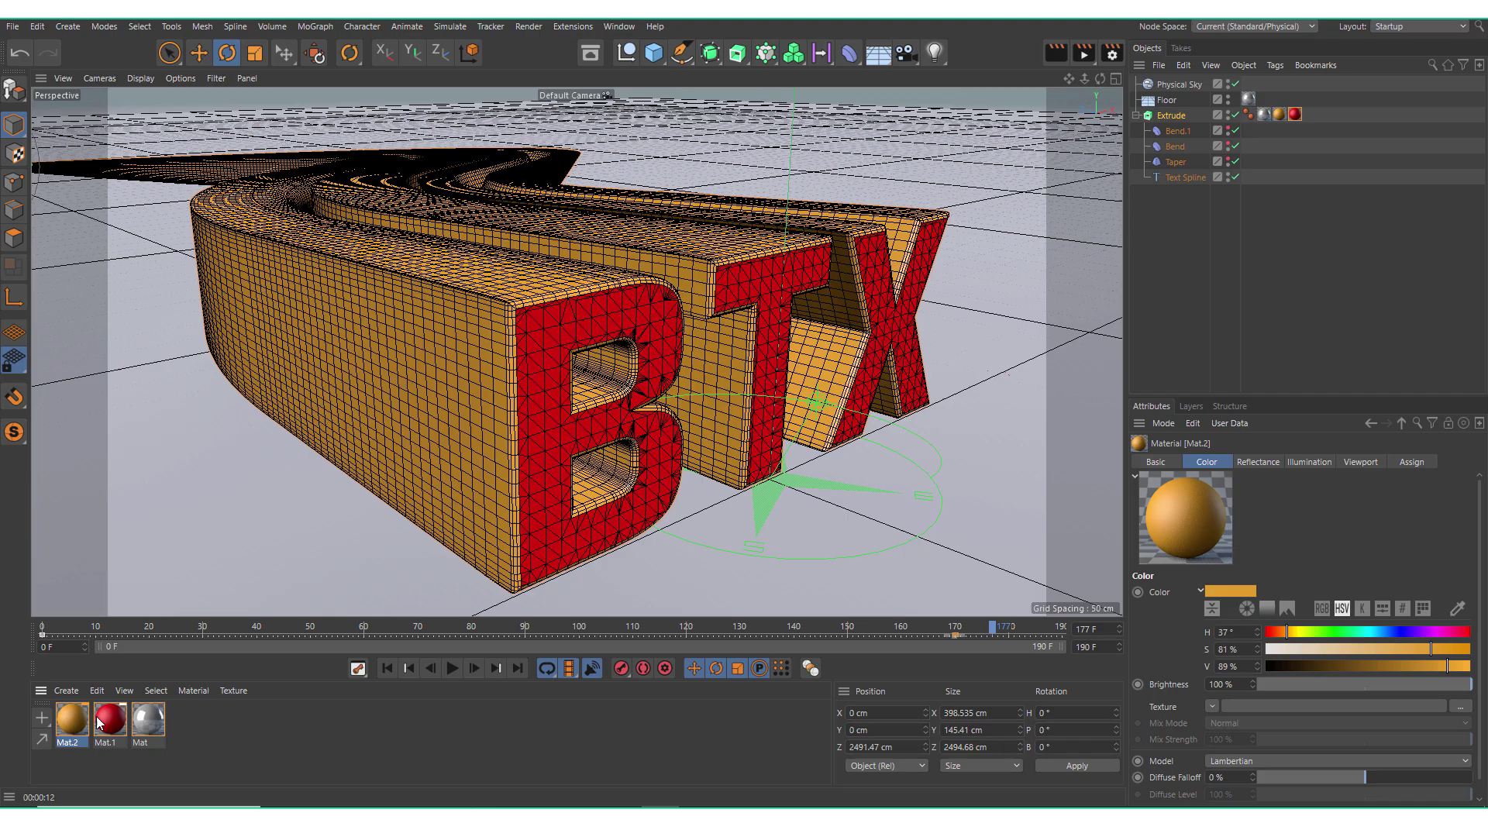
Step: Set the orange material's hue to 26° and render a preview
click(1318, 632)
mouse_move(1319, 631)
mouse_down()
mouse_move(1345, 632)
mouse_move(1280, 633)
mouse_up()
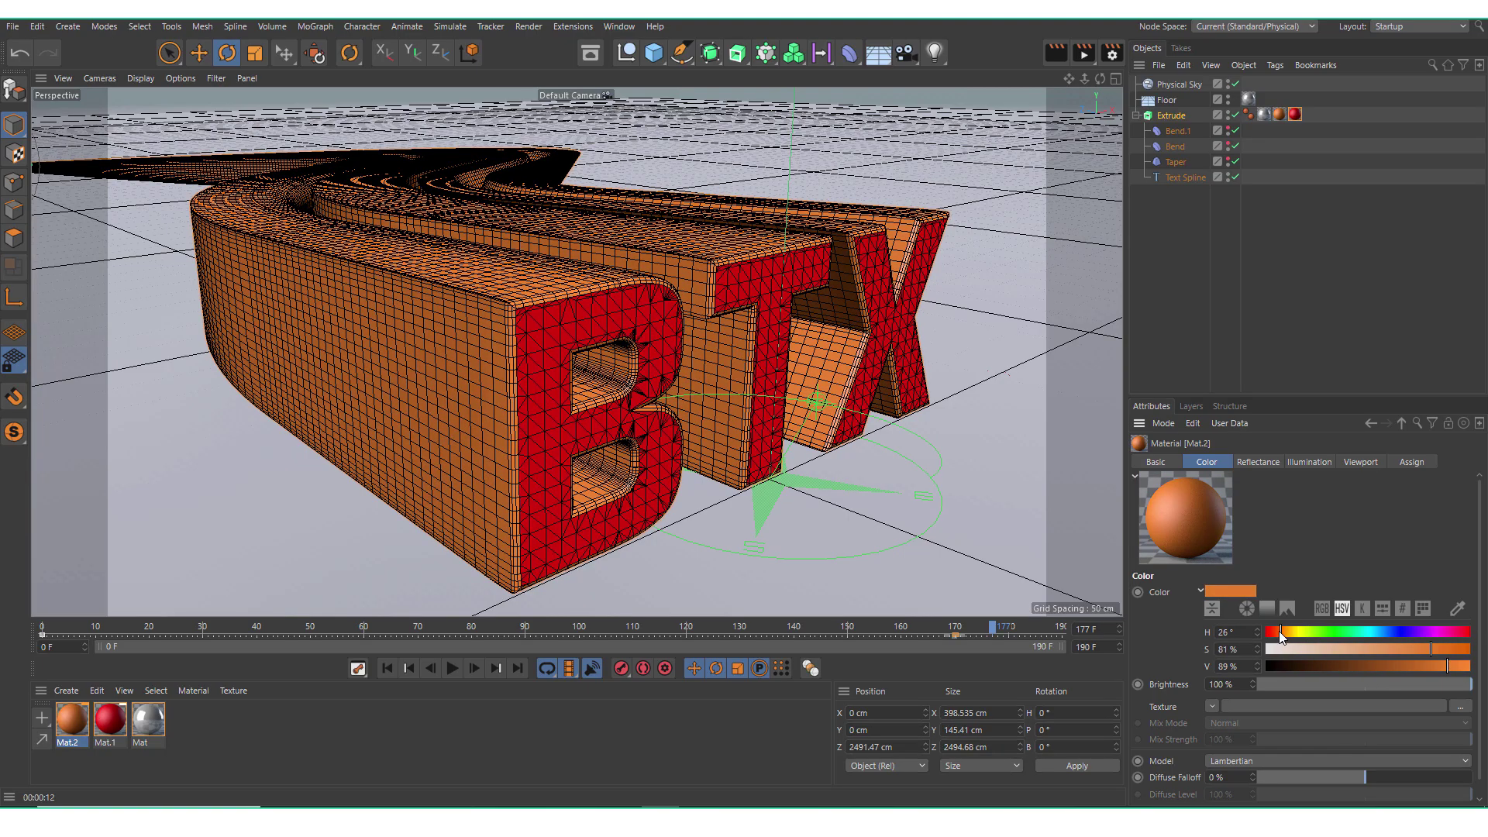
click(1061, 56)
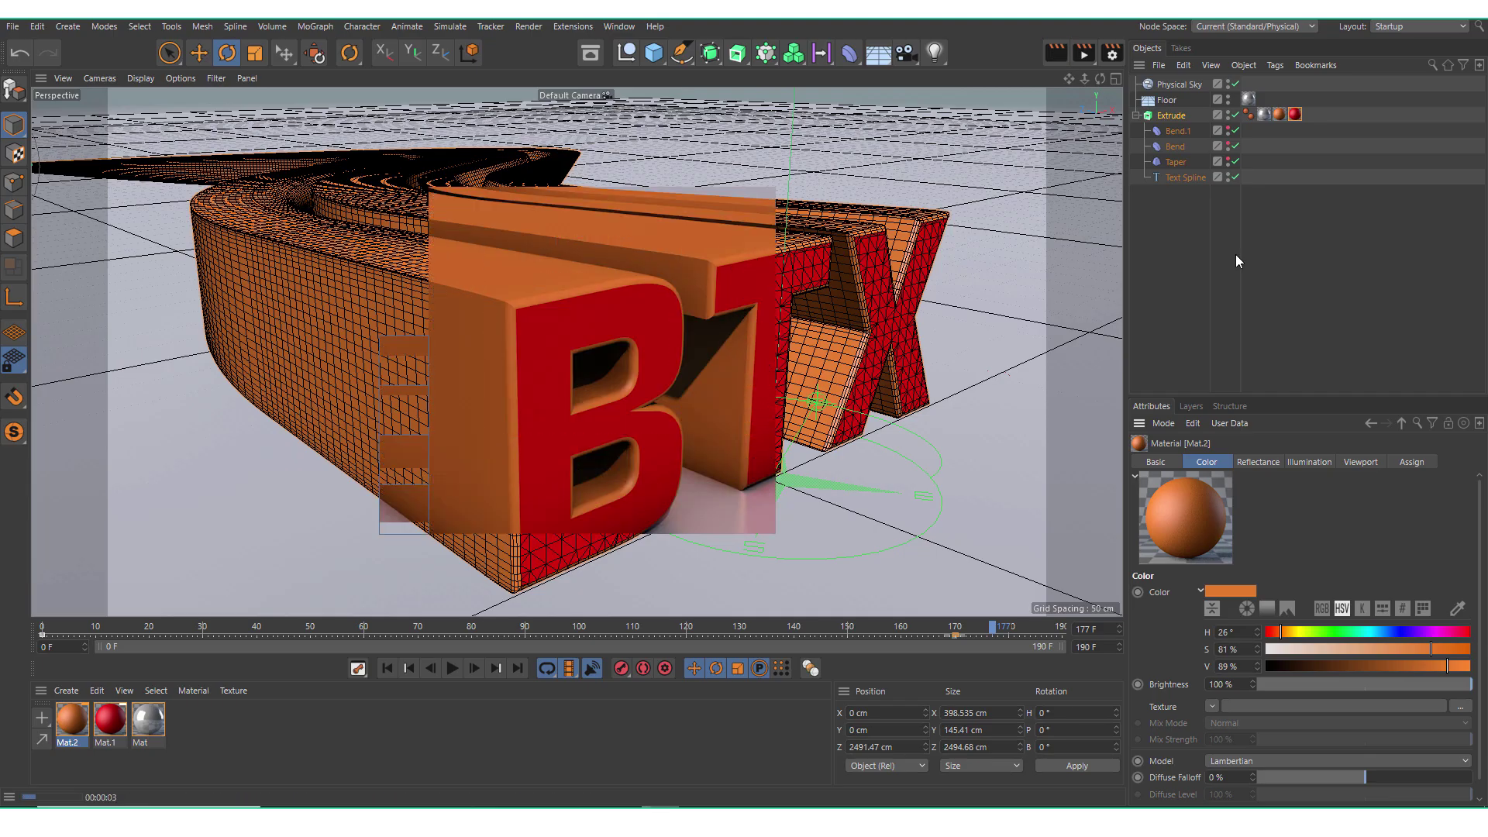
click(1166, 380)
Step: Reduce the Extrude's cap bevel size to 1.96 cm and render a preview
click(1174, 117)
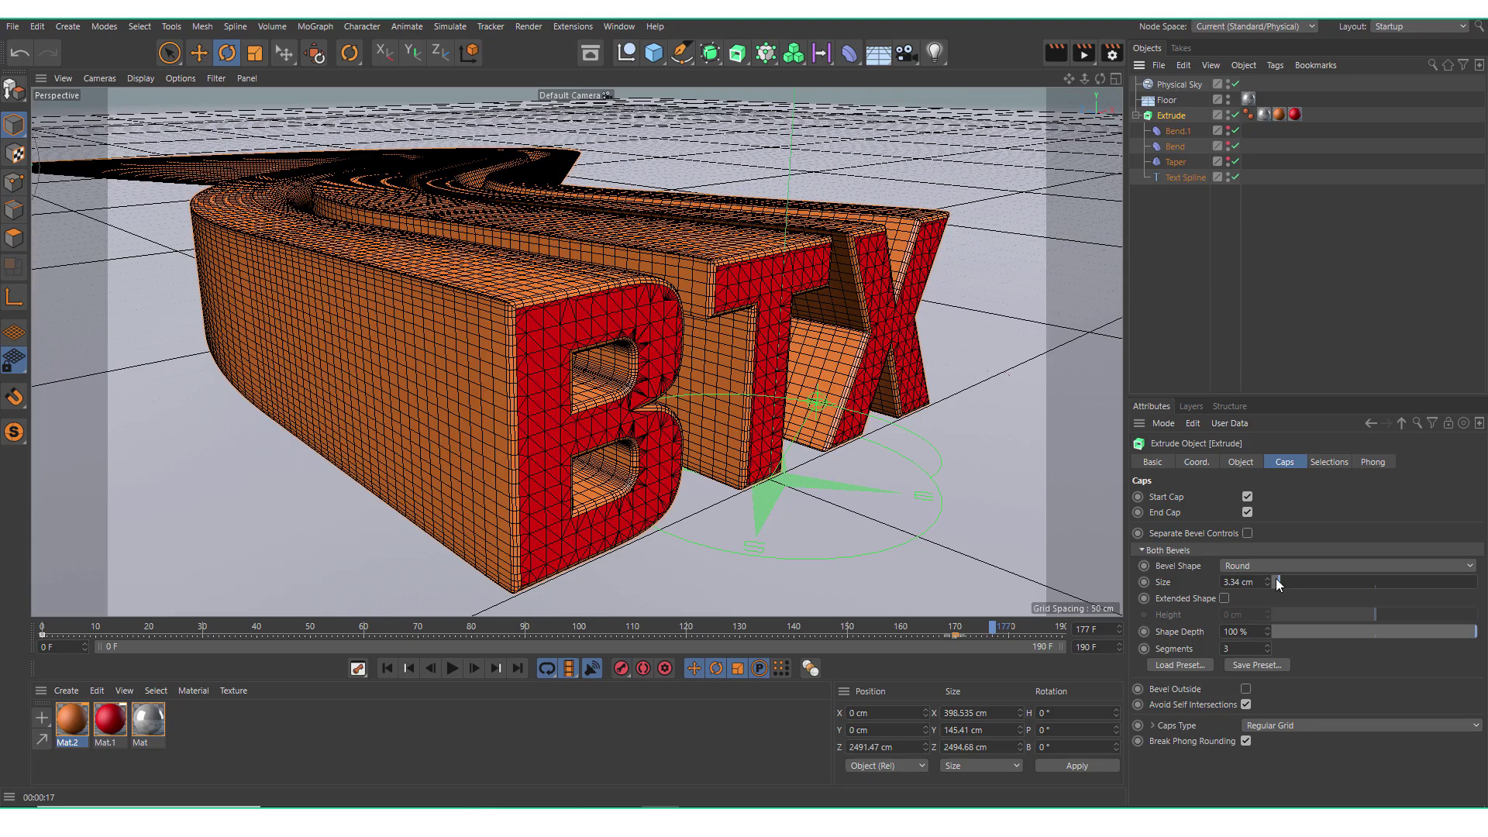
drag(1268, 586, 1268, 615)
click(1051, 56)
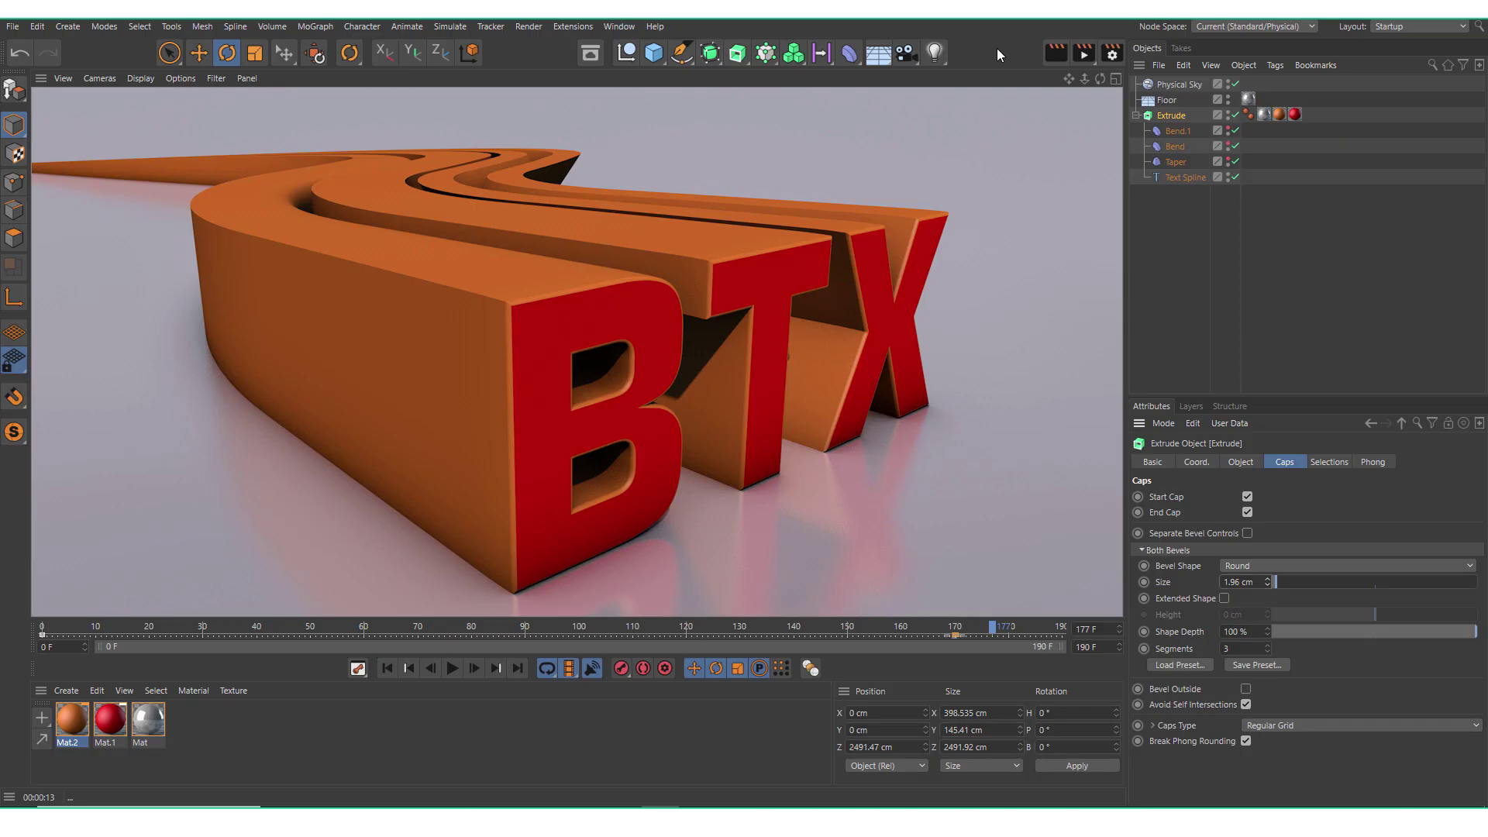
Step: Replace the orange material on the Extrude with the reflective material Mat
drag(145, 725, 1280, 115)
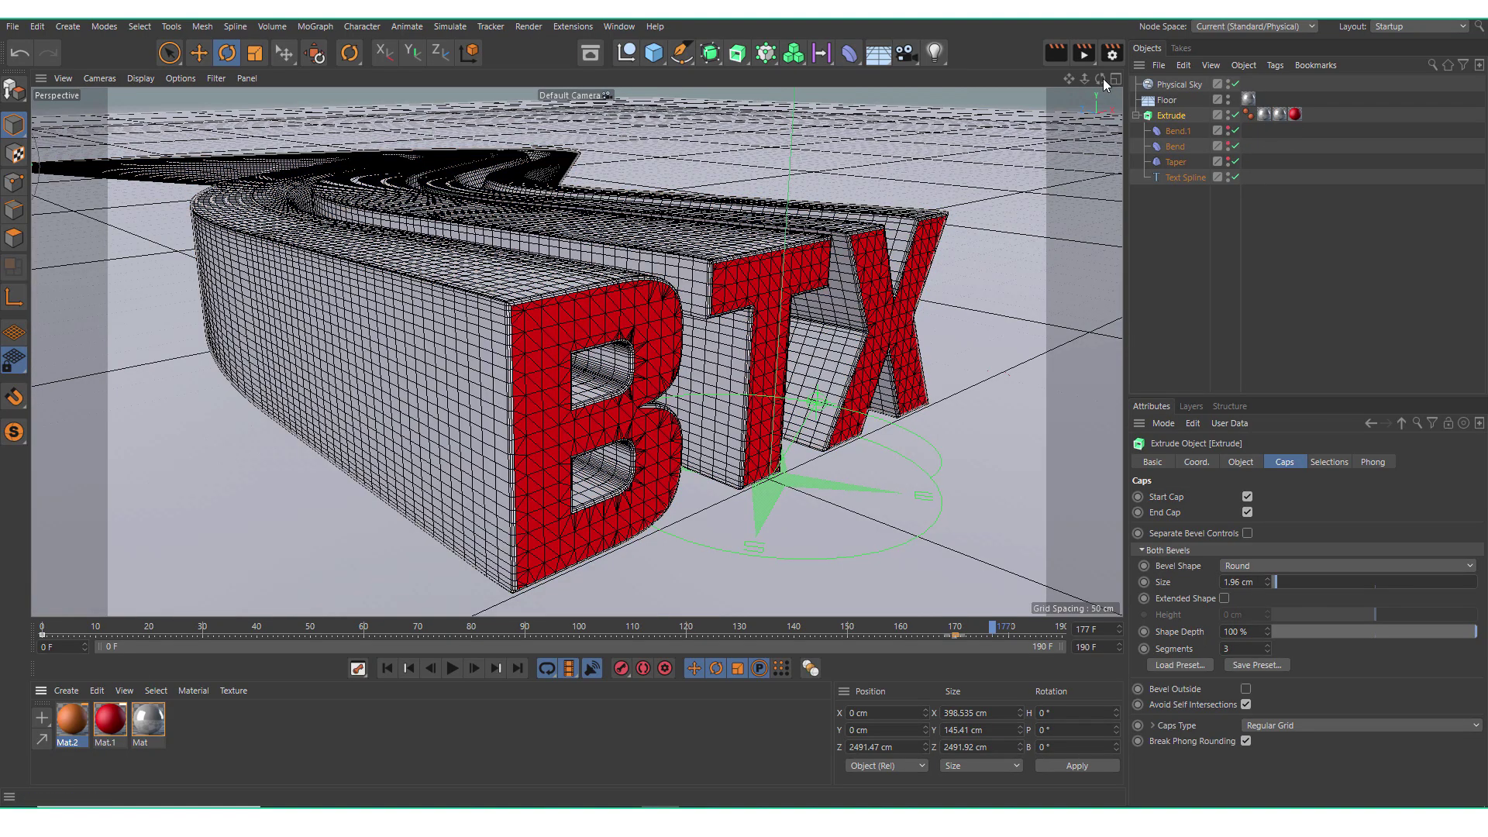